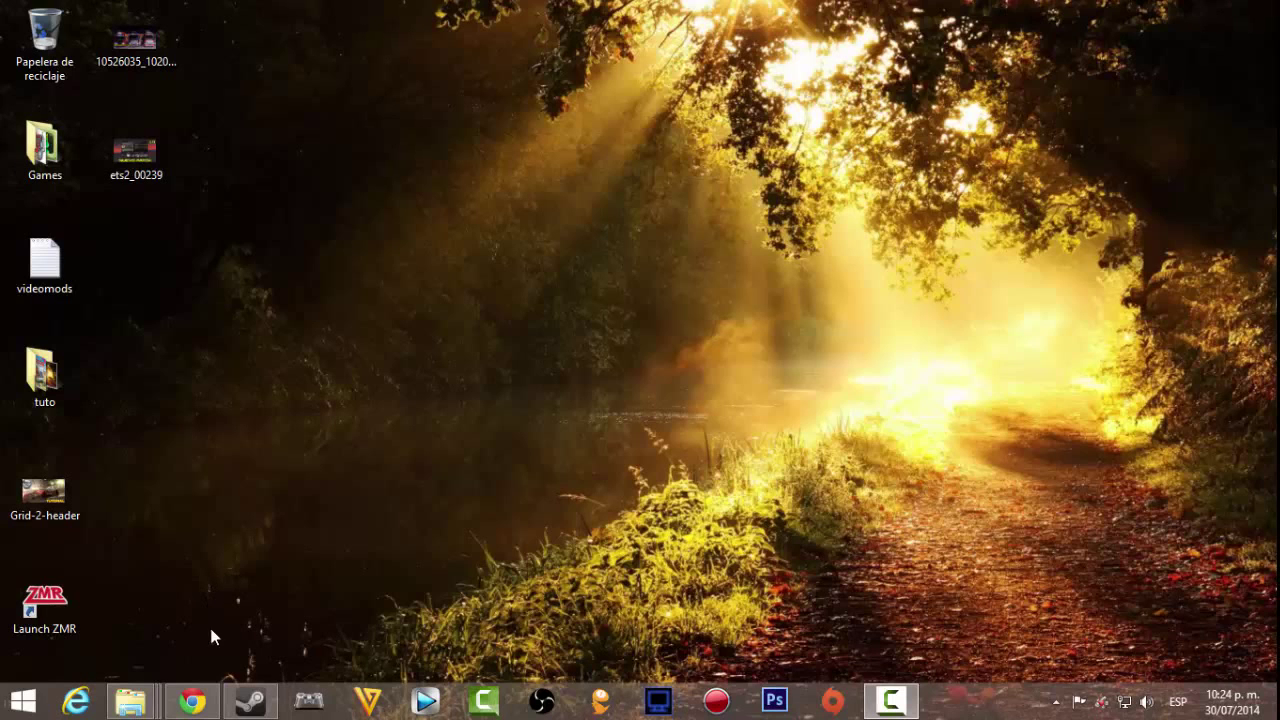
- Switch to Chrome and open the re-download page for the purchased Euro Truck Simulator 2 + Going East! Bundle
click(192, 701)
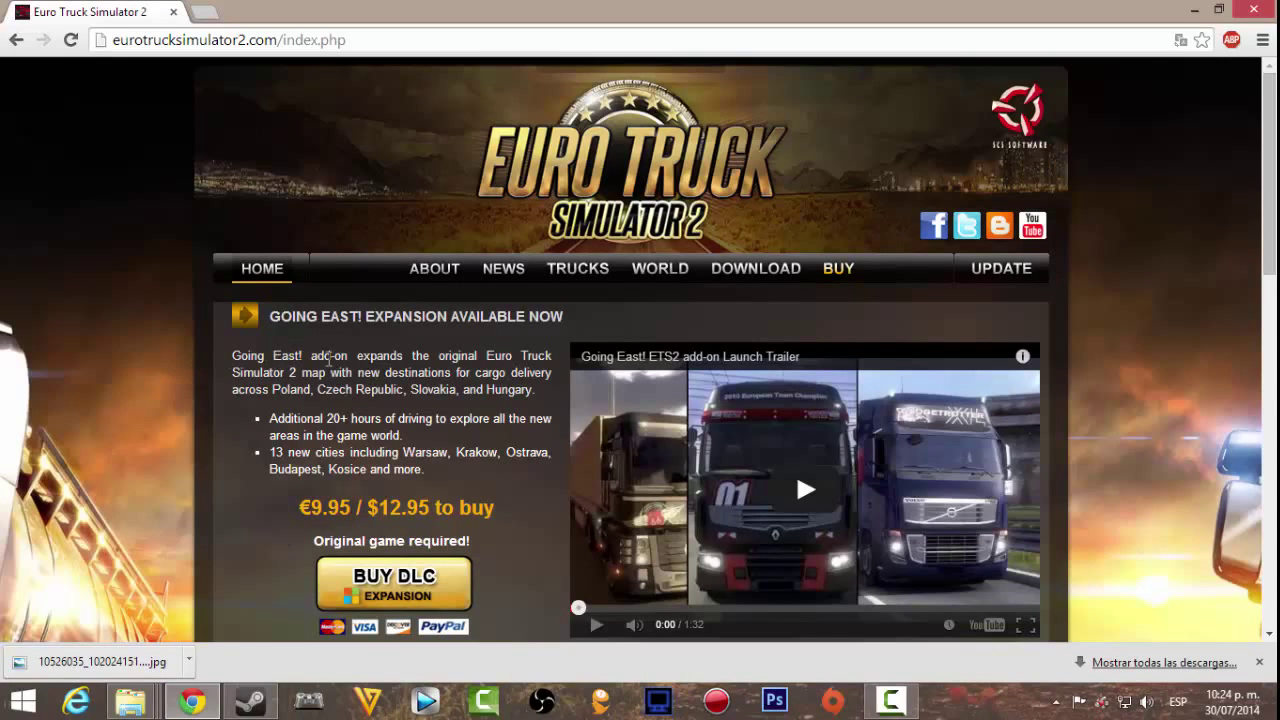
click(768, 285)
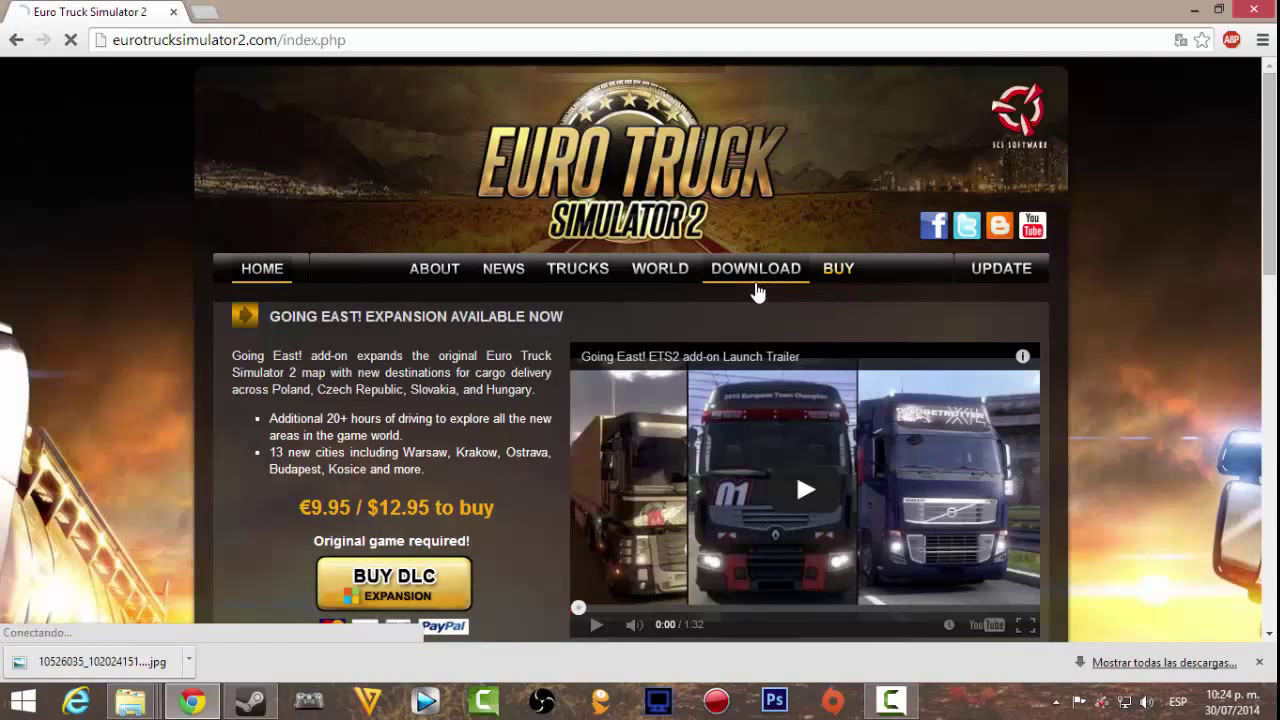
scroll(765, 278, down, 1)
scroll(765, 278, down, 1)
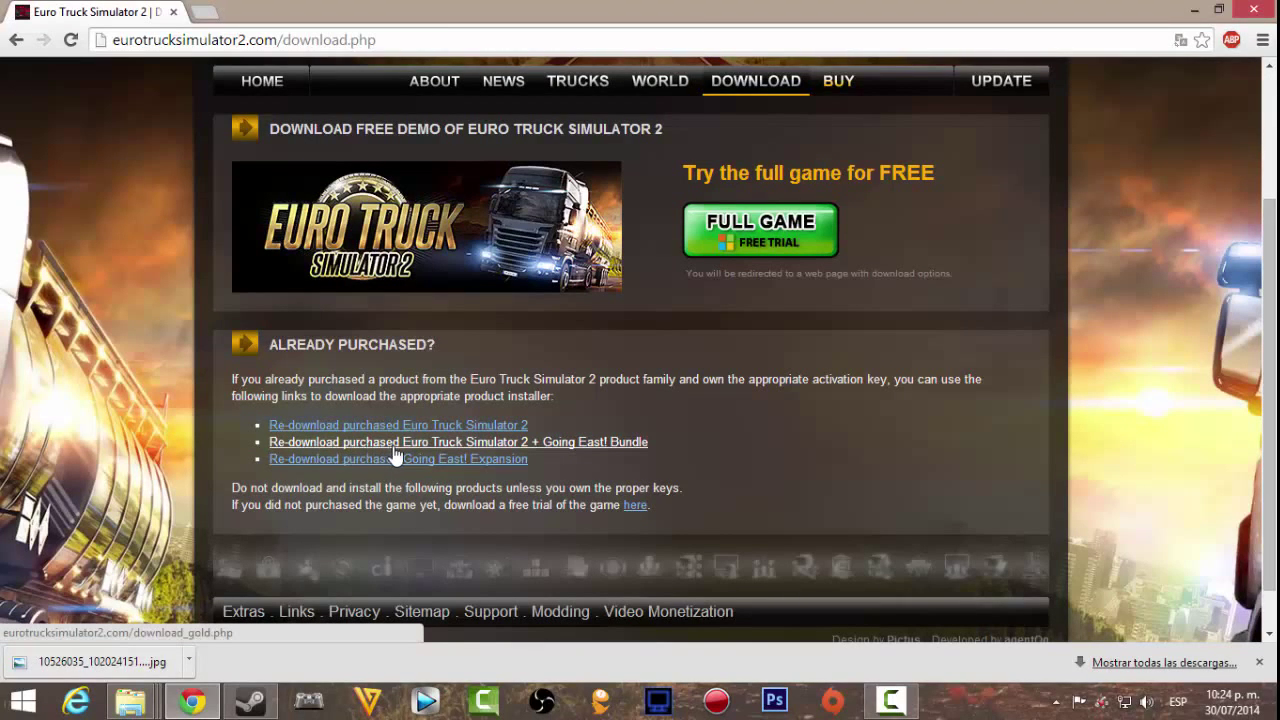
click(587, 452)
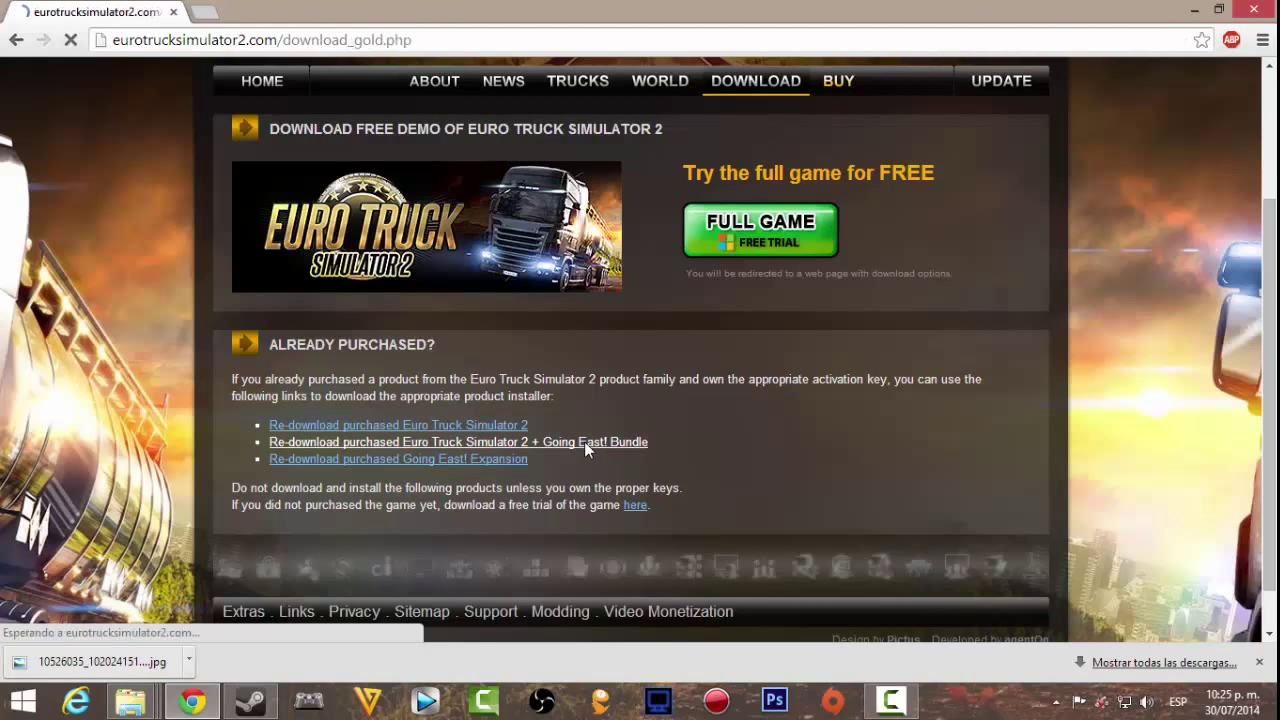
scroll(492, 495, down, 1)
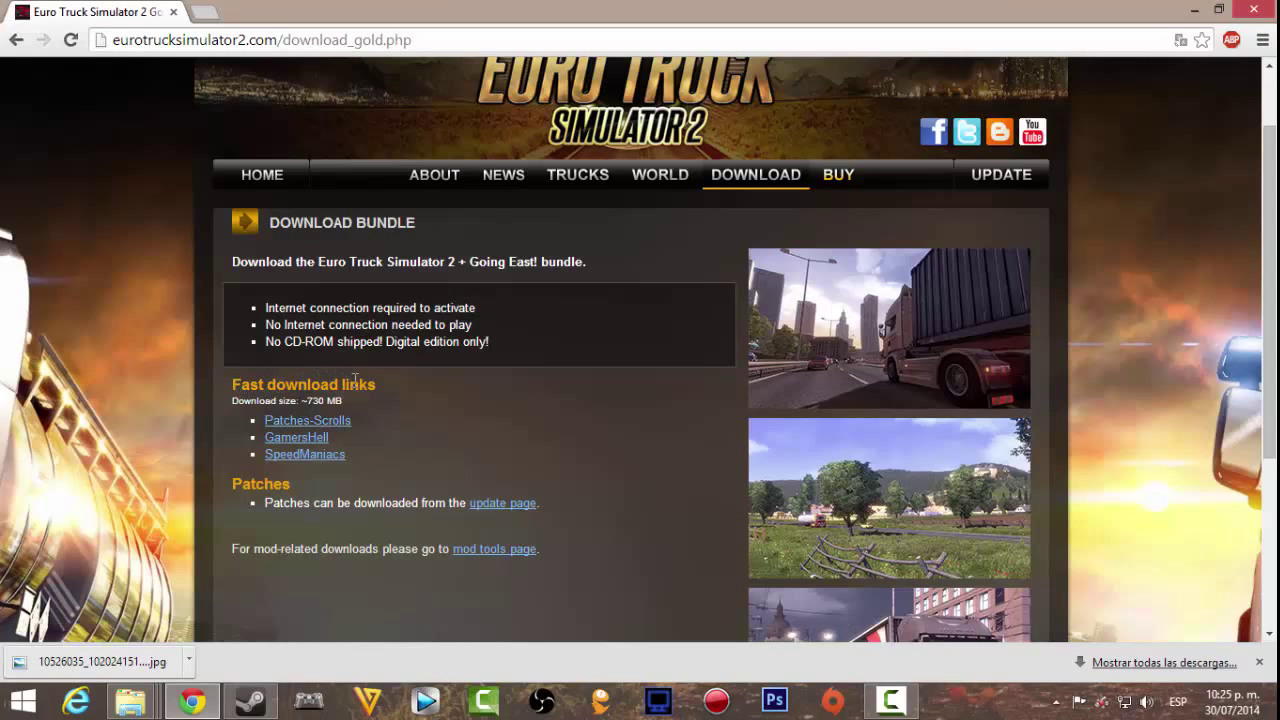
- Open the Patches-Scrolls mirror and check the game title and demo version offered there
click(314, 426)
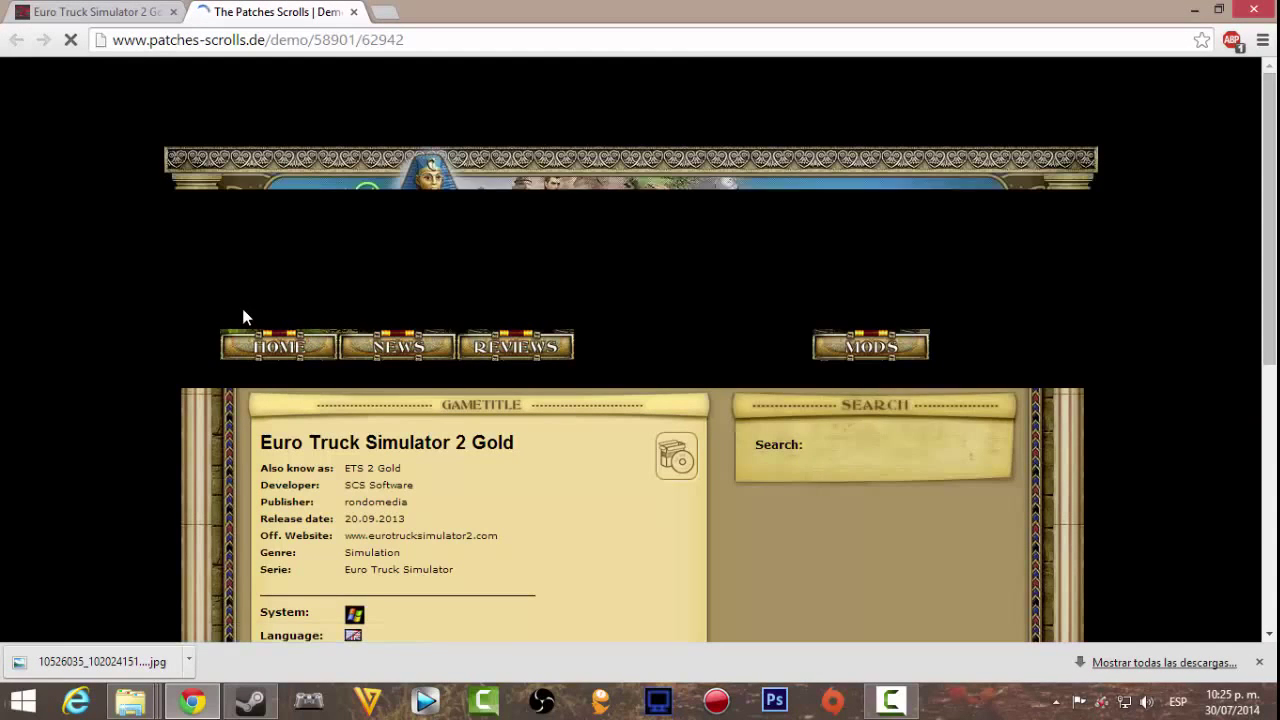
scroll(179, 356, down, 4)
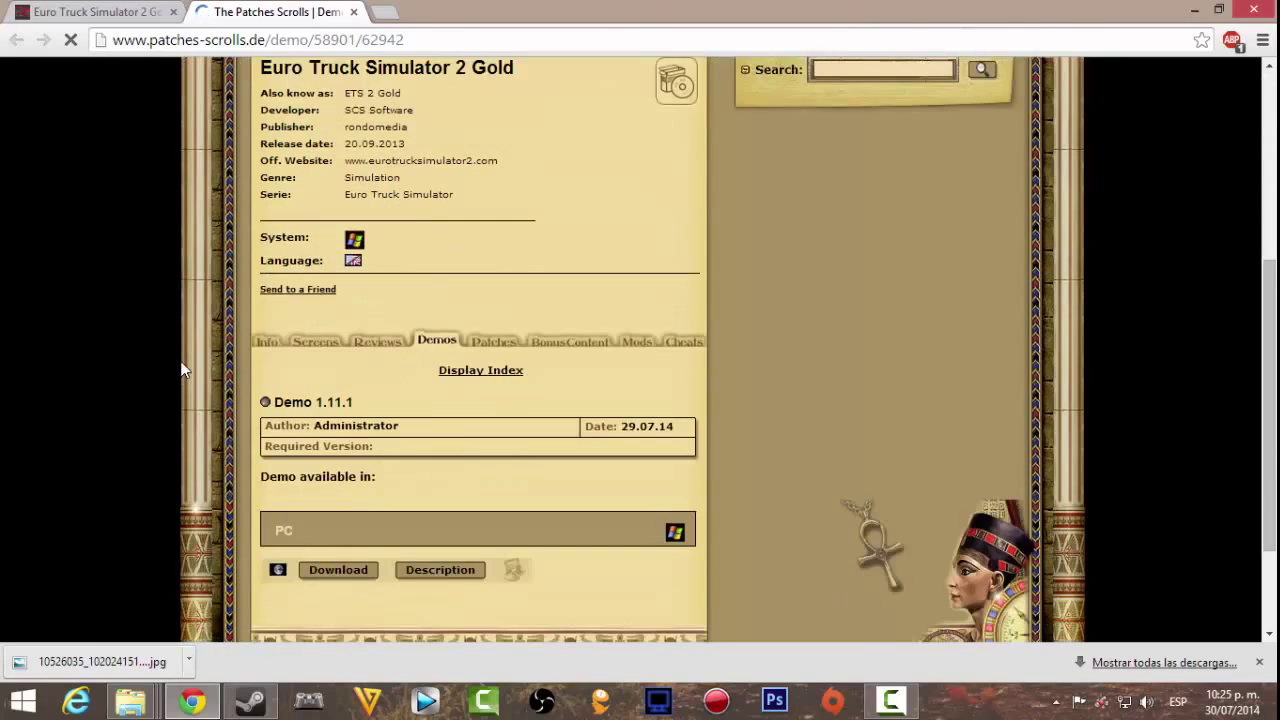
scroll(175, 364, up, 3)
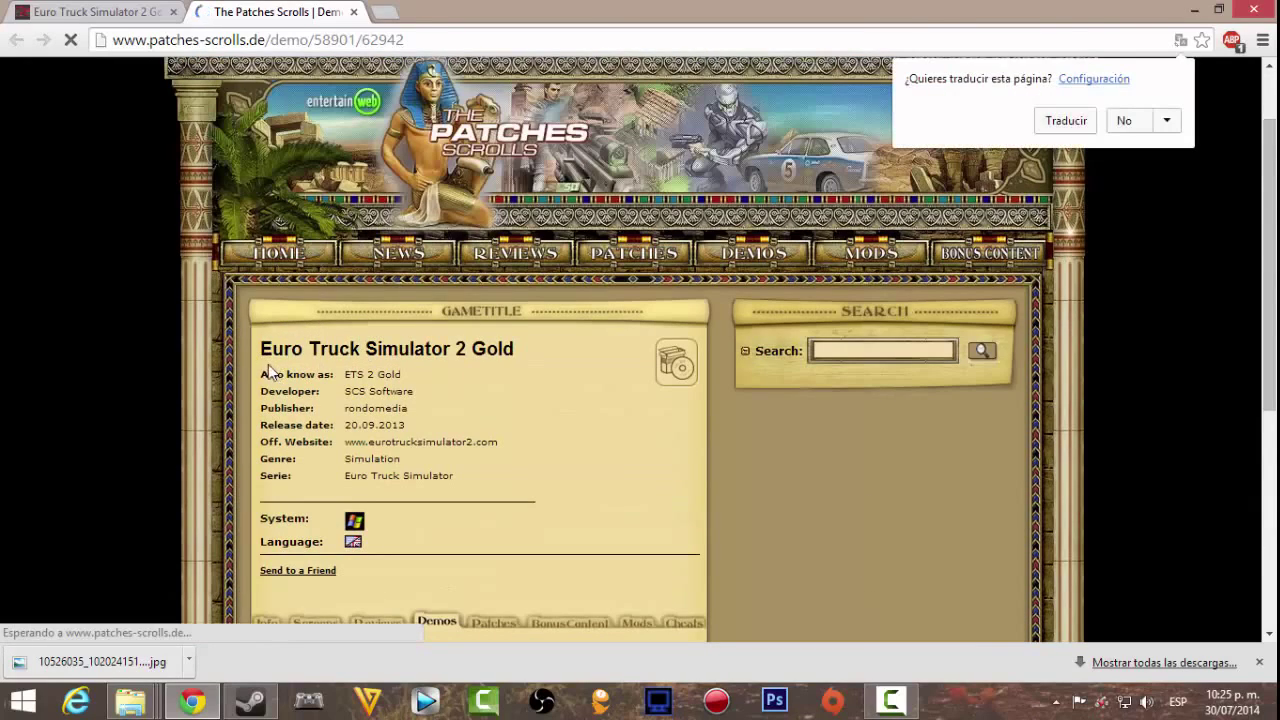
drag(259, 362, 517, 363)
scroll(515, 362, down, 1)
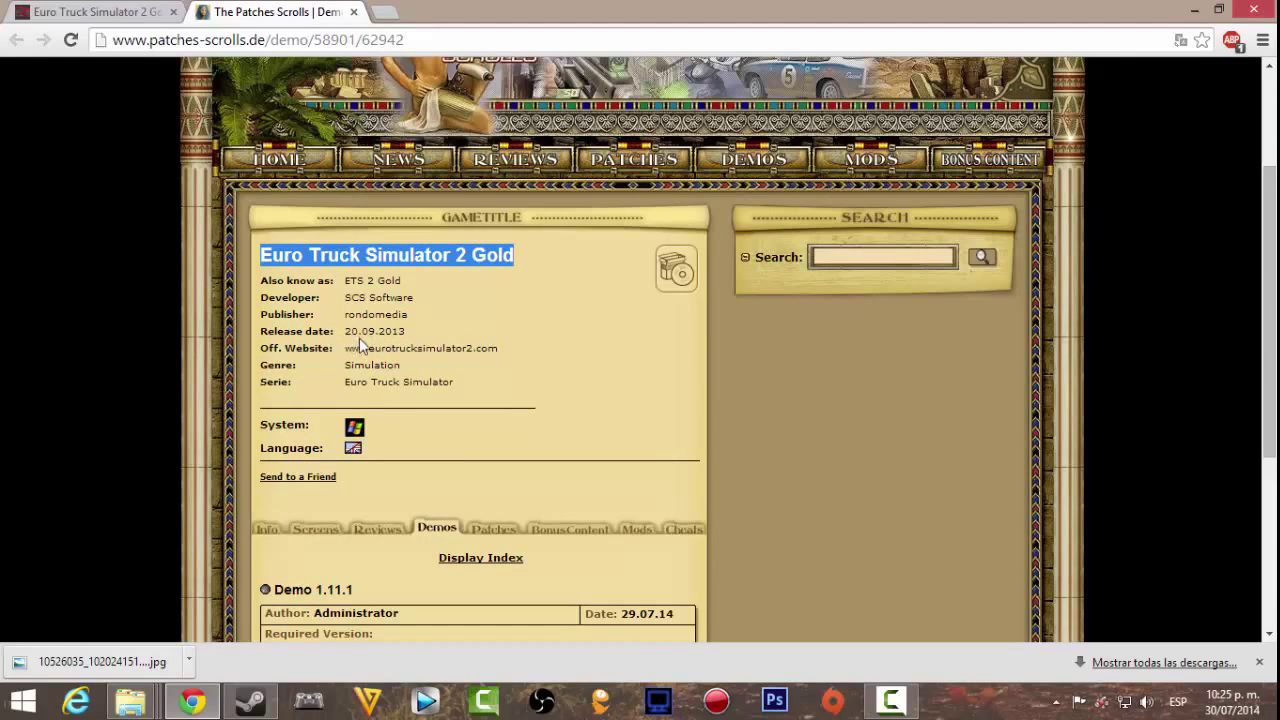
scroll(420, 340, down, 2)
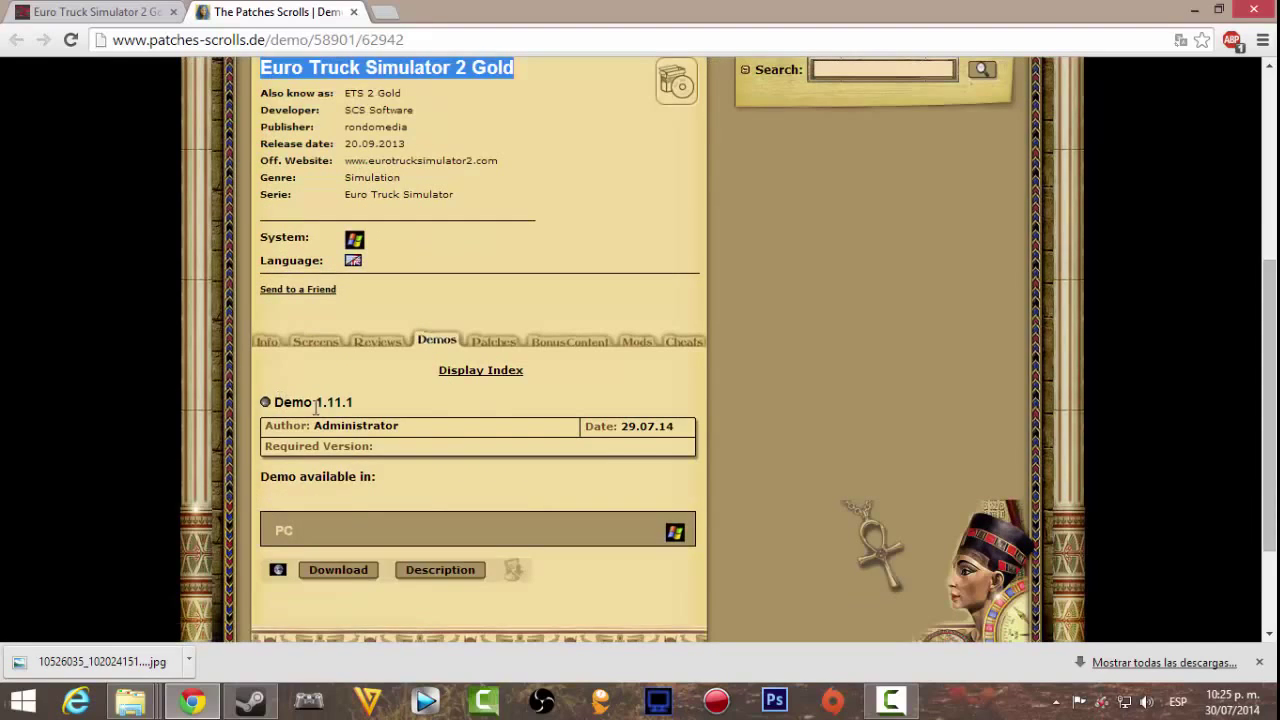
drag(318, 404, 370, 400)
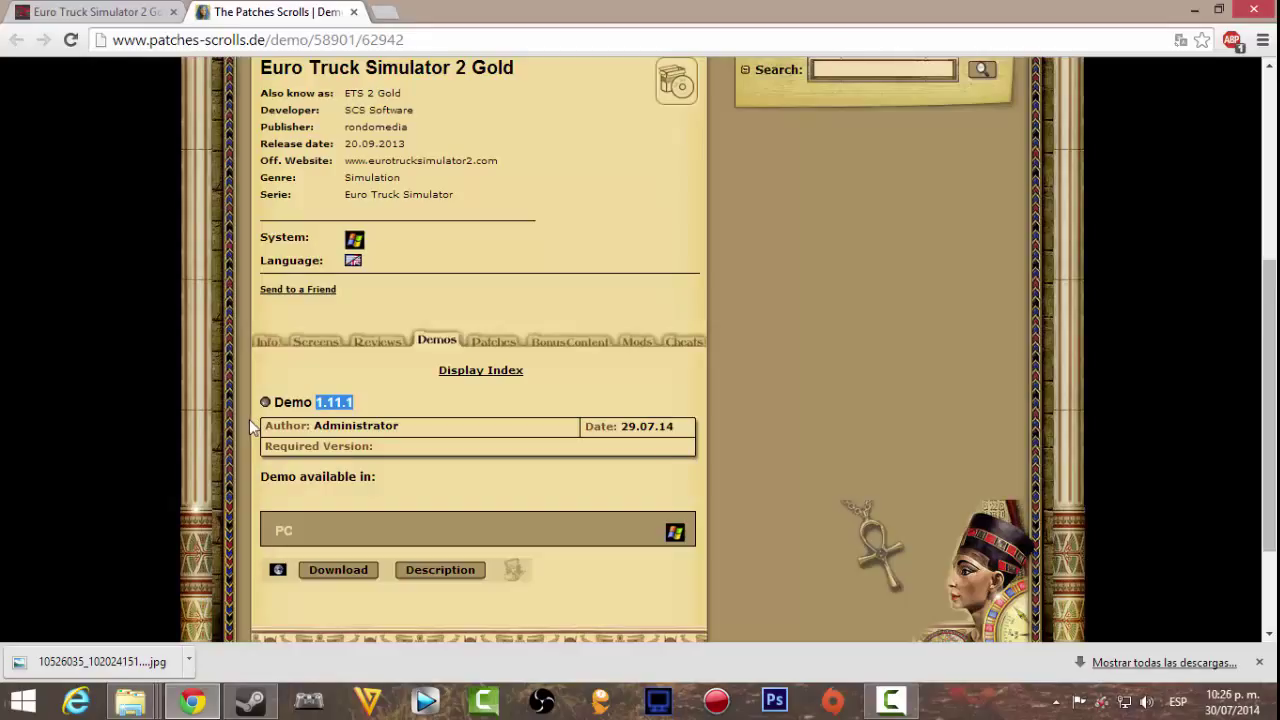
scroll(152, 464, up, 4)
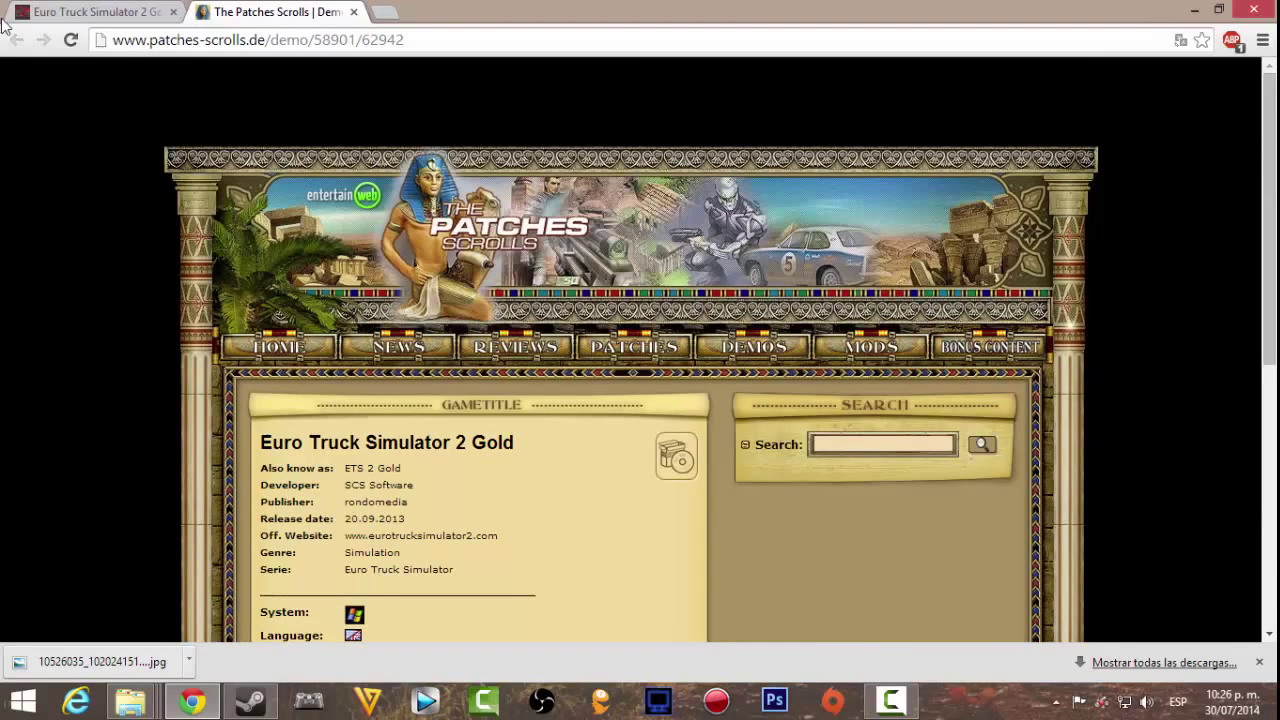
- Return to the bundle download page, open the GamersHell mirror and check the name of the setup file
click(43, 9)
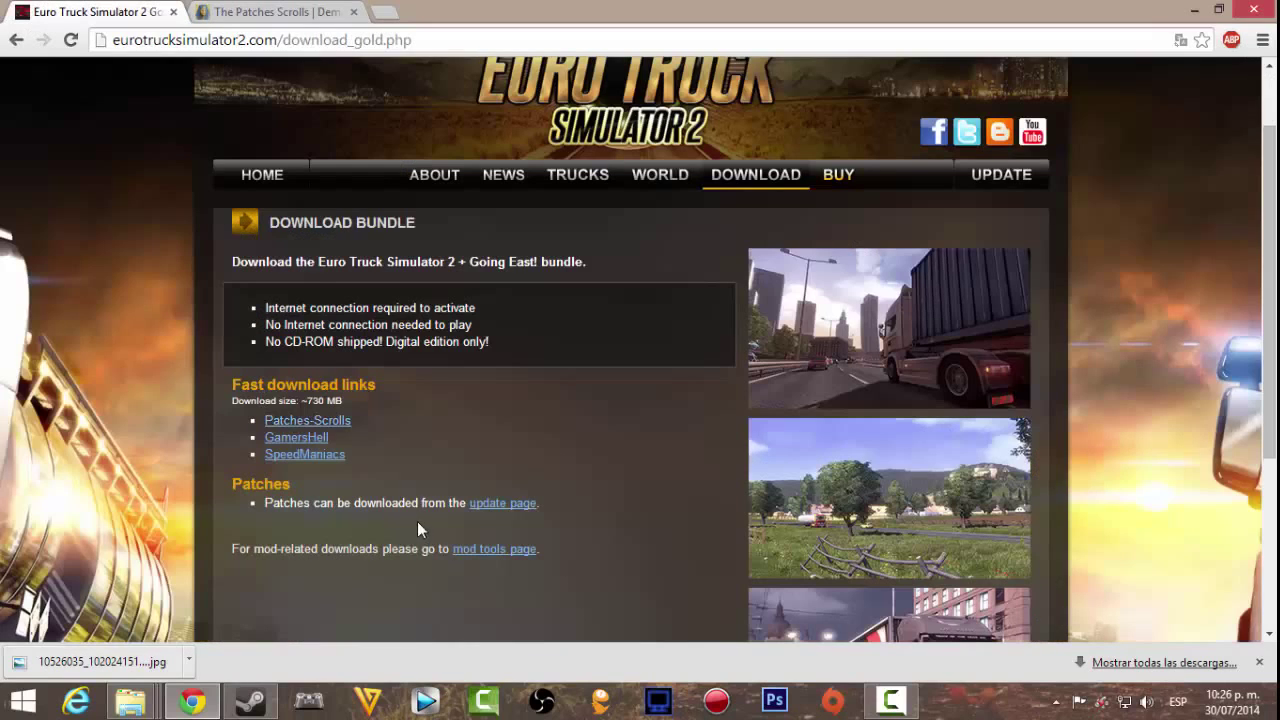
click(289, 438)
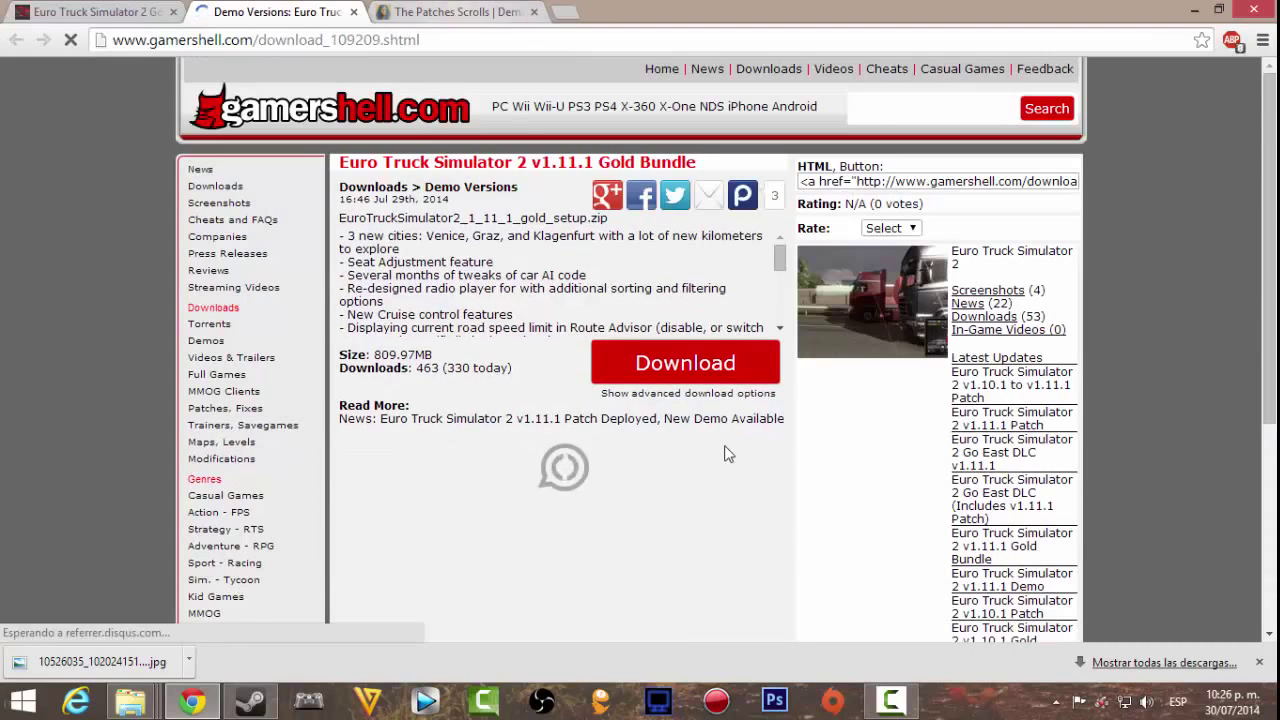
drag(468, 218, 590, 220)
click(590, 220)
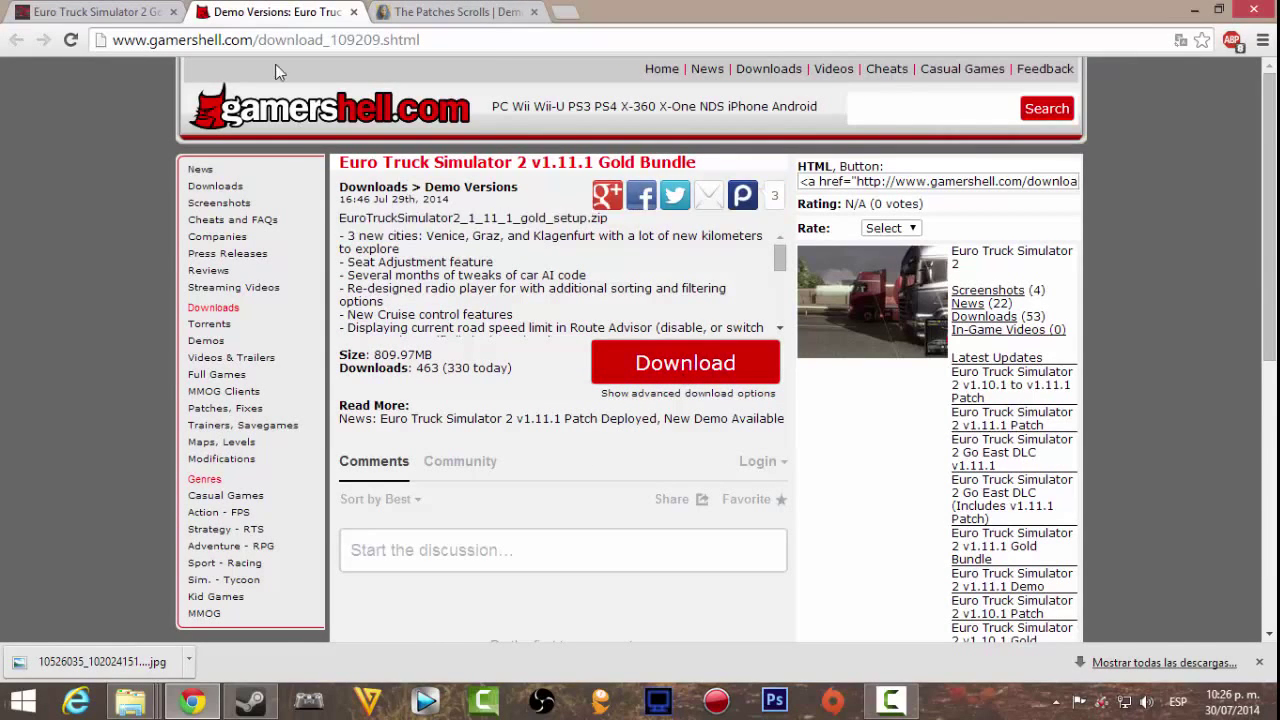
- Open the SpeedManiacs mirror from the bundle page, check the Gold Edition version and close that page
click(117, 10)
click(302, 455)
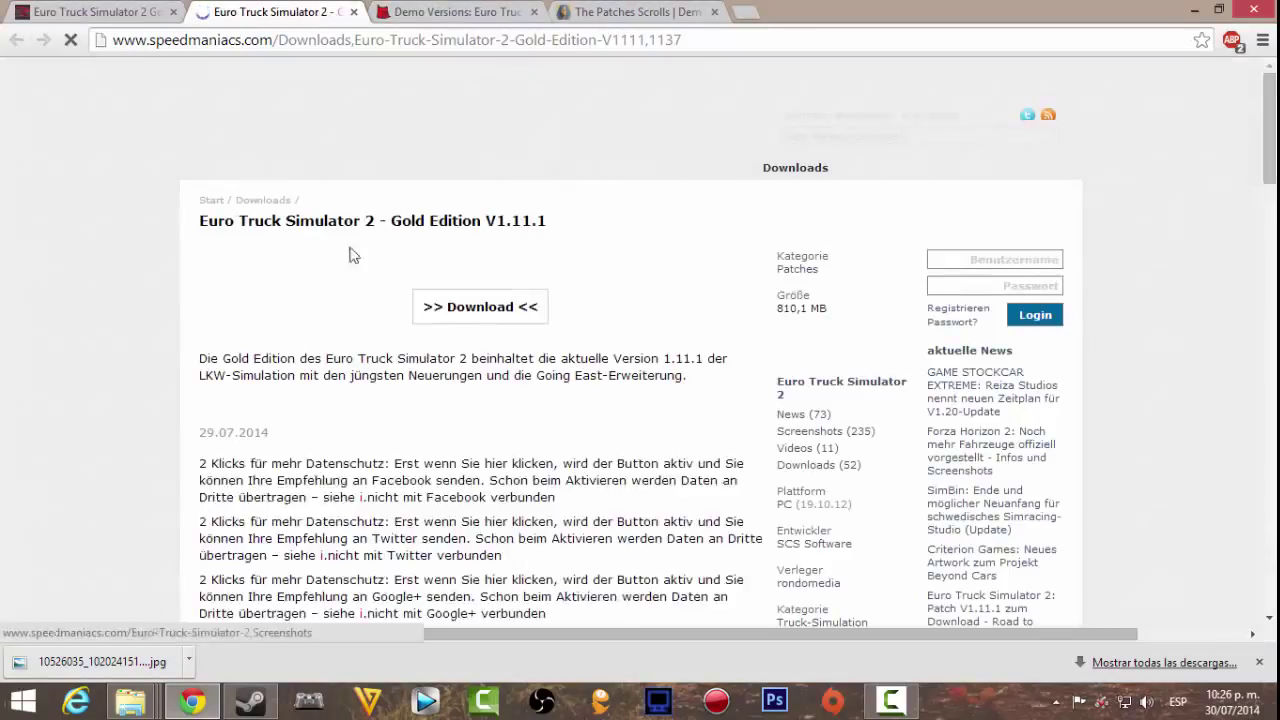
drag(568, 222, 509, 231)
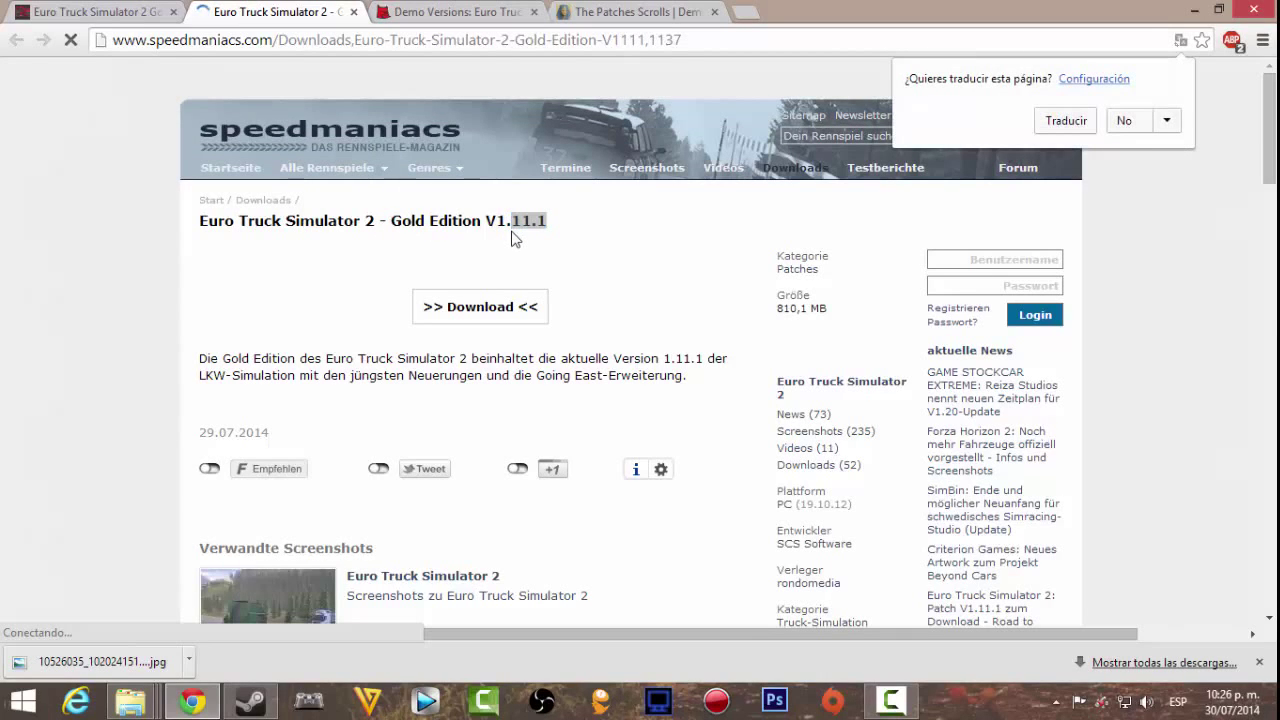
click(353, 12)
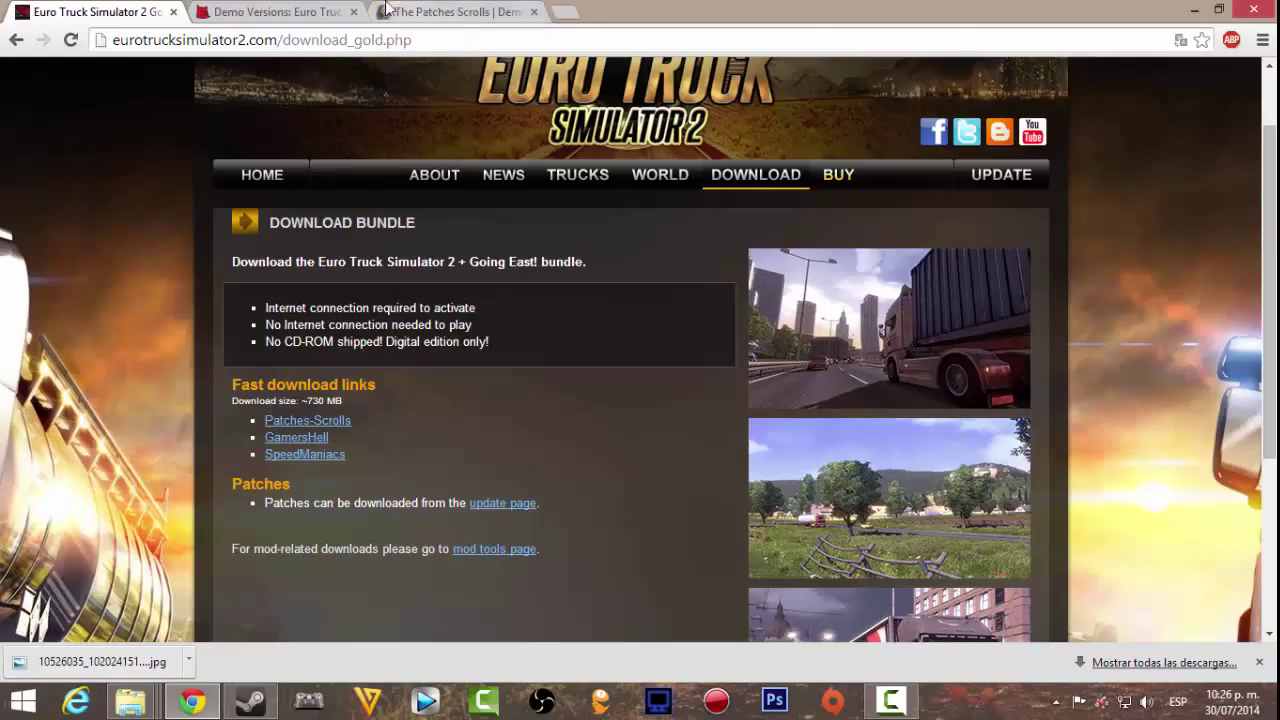
- Download EuroTruckSimulator2_1_11_1_gold_setup.zip from the GamersHell mirror
click(290, 12)
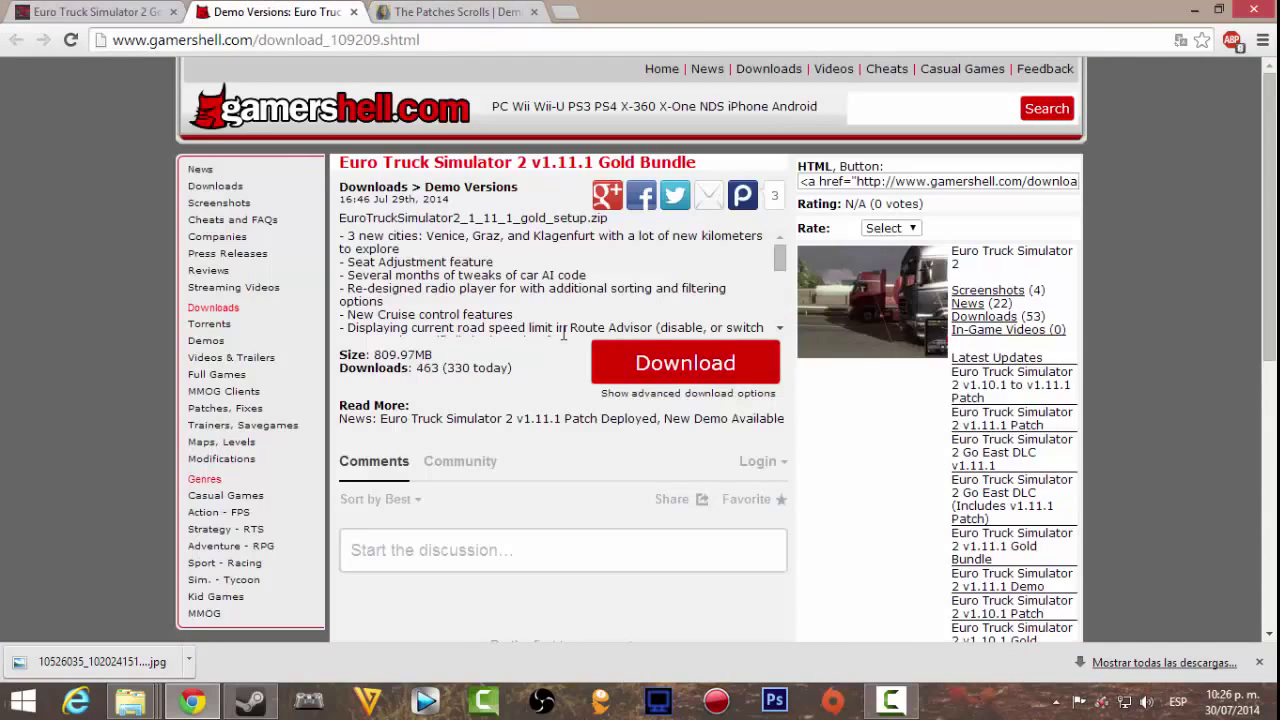
click(645, 368)
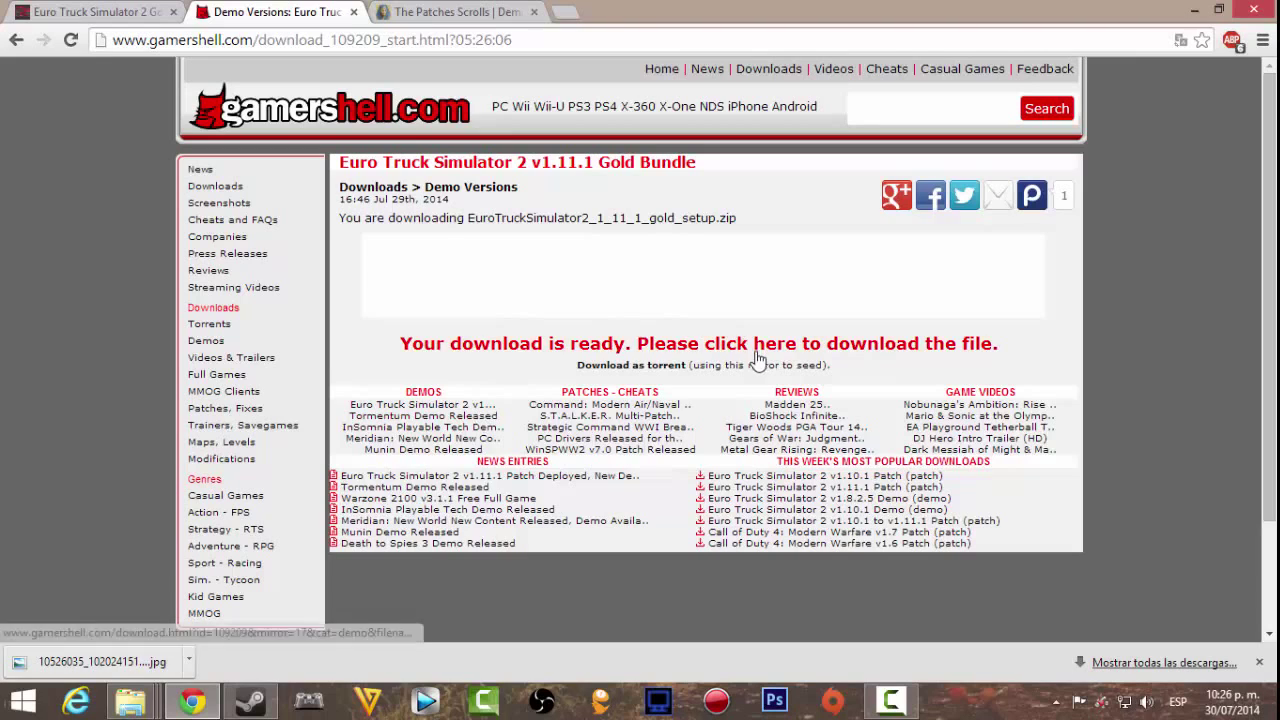
click(737, 357)
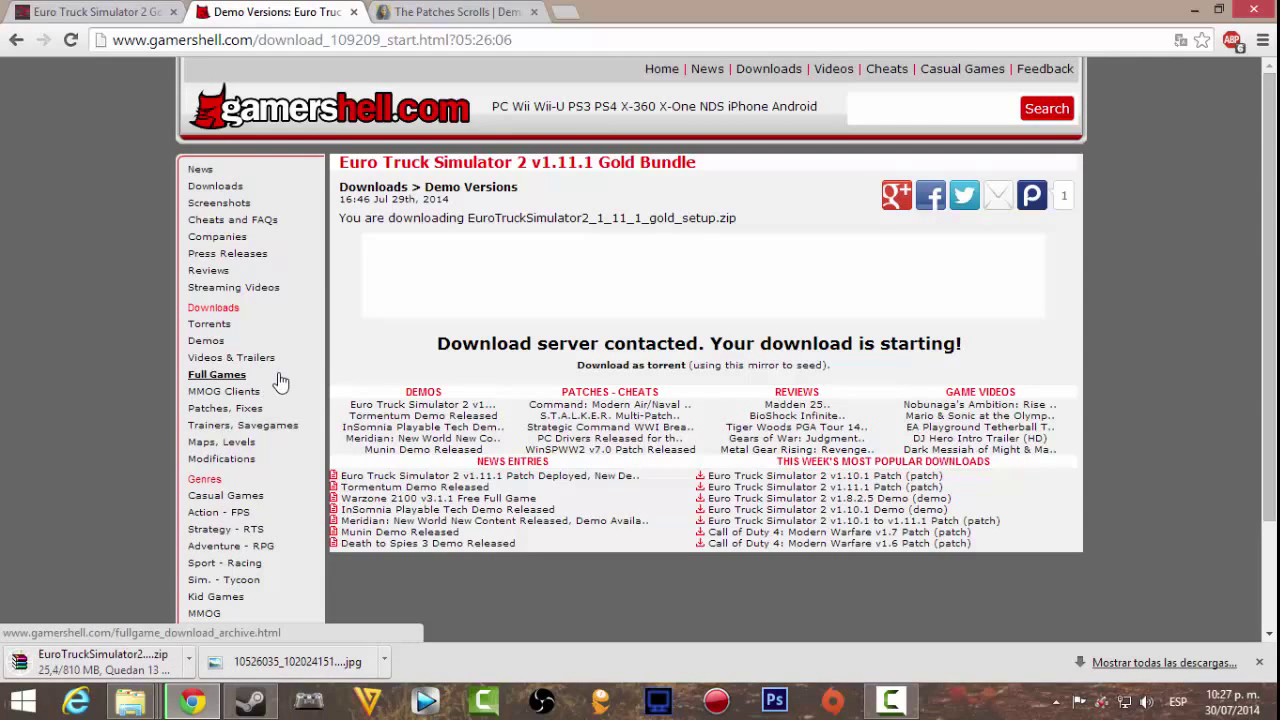
click(202, 712)
click(200, 705)
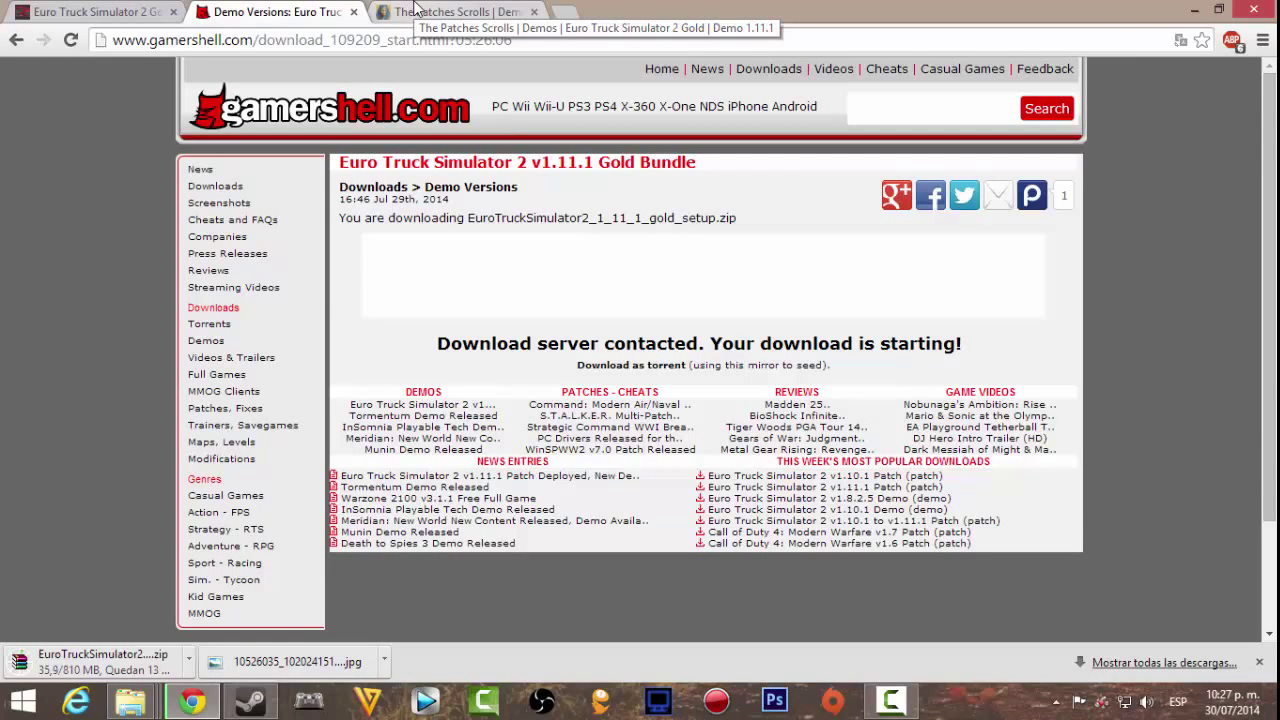
- Close the Patches-Scrolls page and minimize the browser to show the desktop
click(415, 10)
click(534, 11)
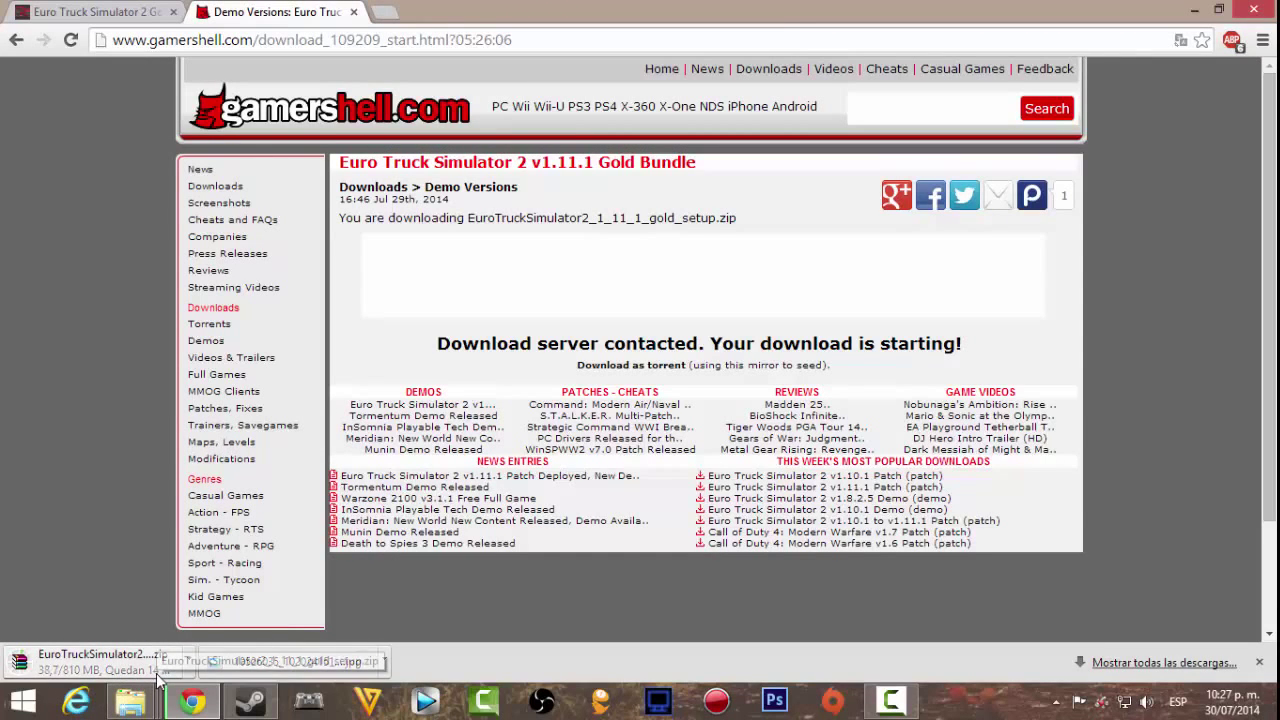
mouse_move(214, 705)
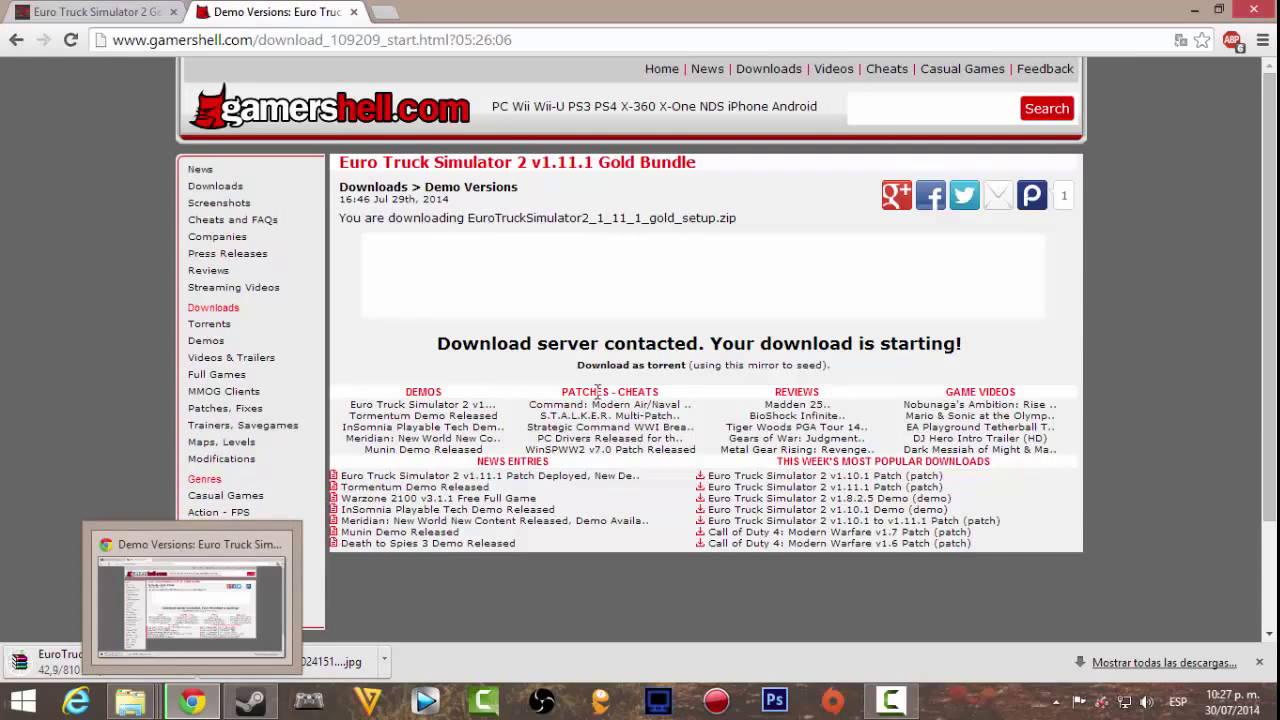
click(1194, 10)
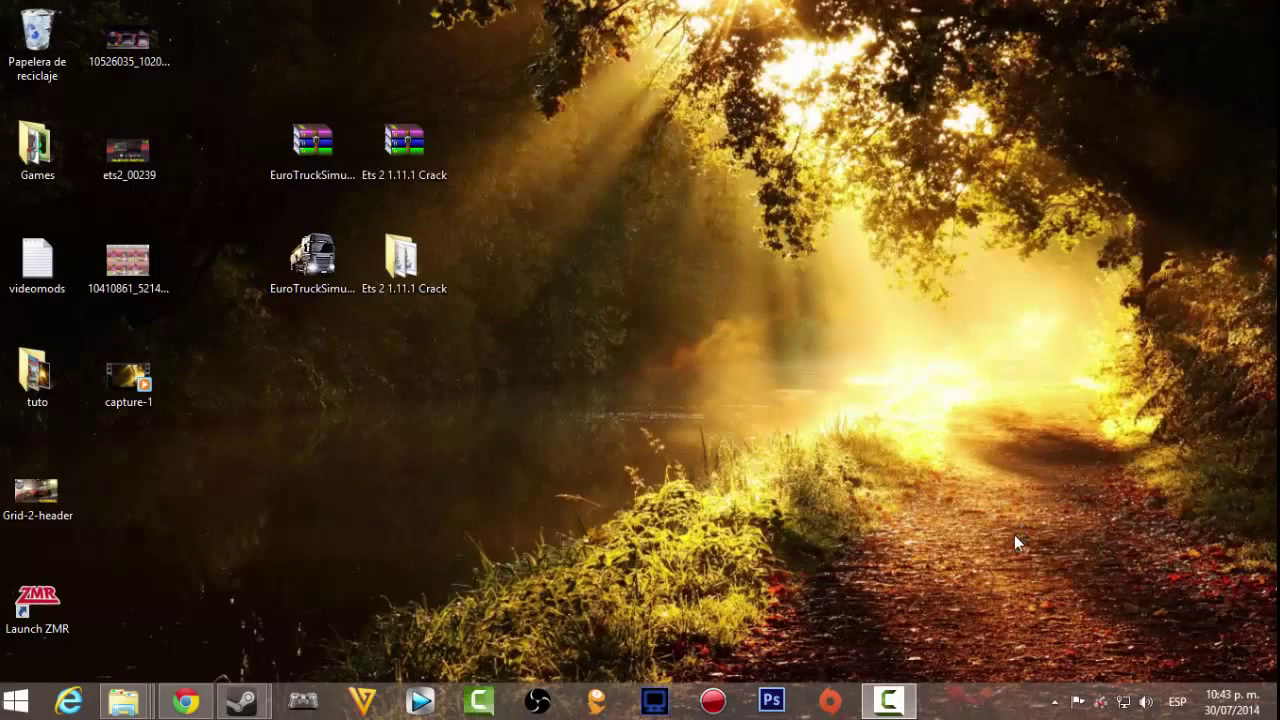
- Inspect the contents of the EuroTruckSimulator2_1_11_1_gold_setup.zip archive on the desktop and its extract-here option
click(312, 150)
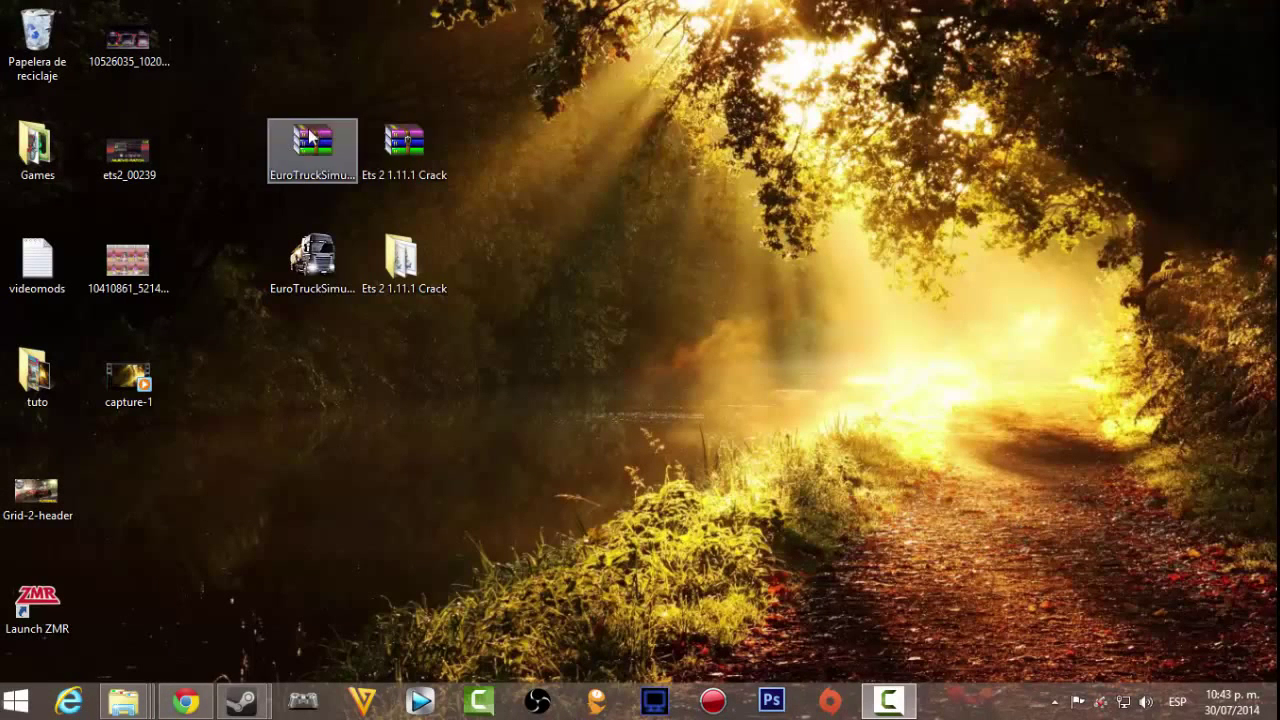
ctrl+click(404, 150)
click(416, 145)
ctrl+click(322, 160)
click(322, 160)
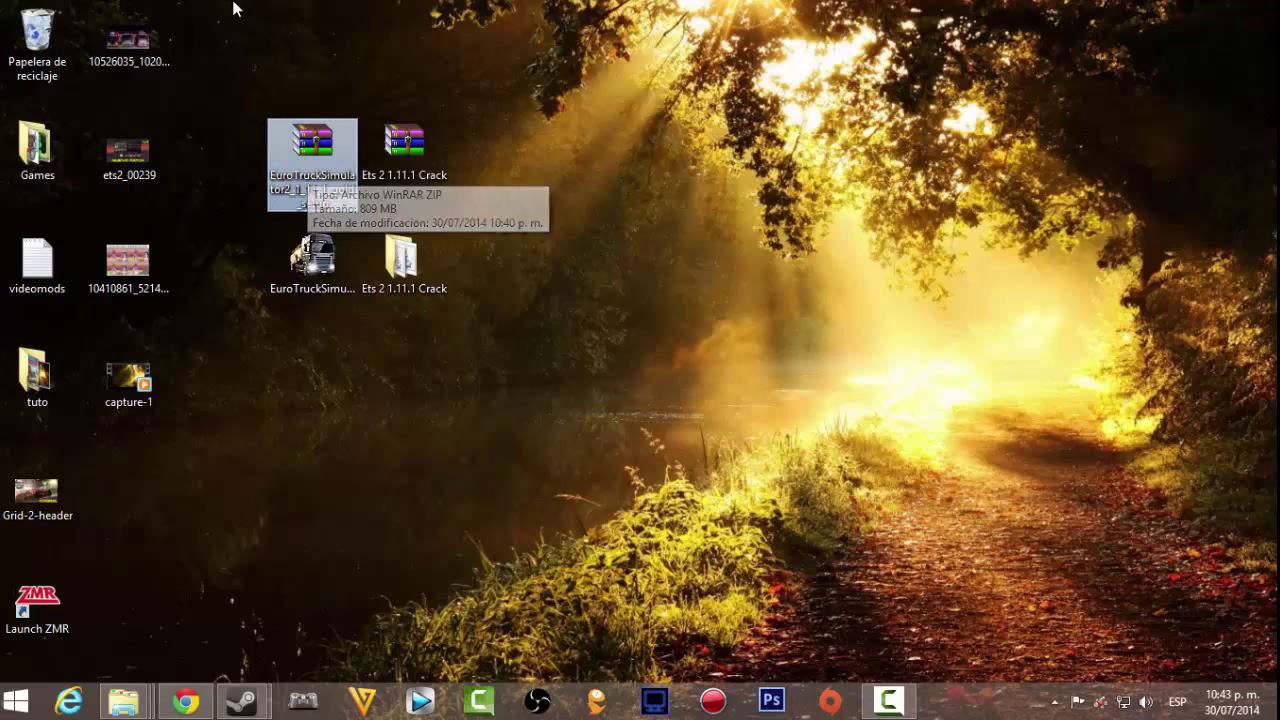
double_click(310, 138)
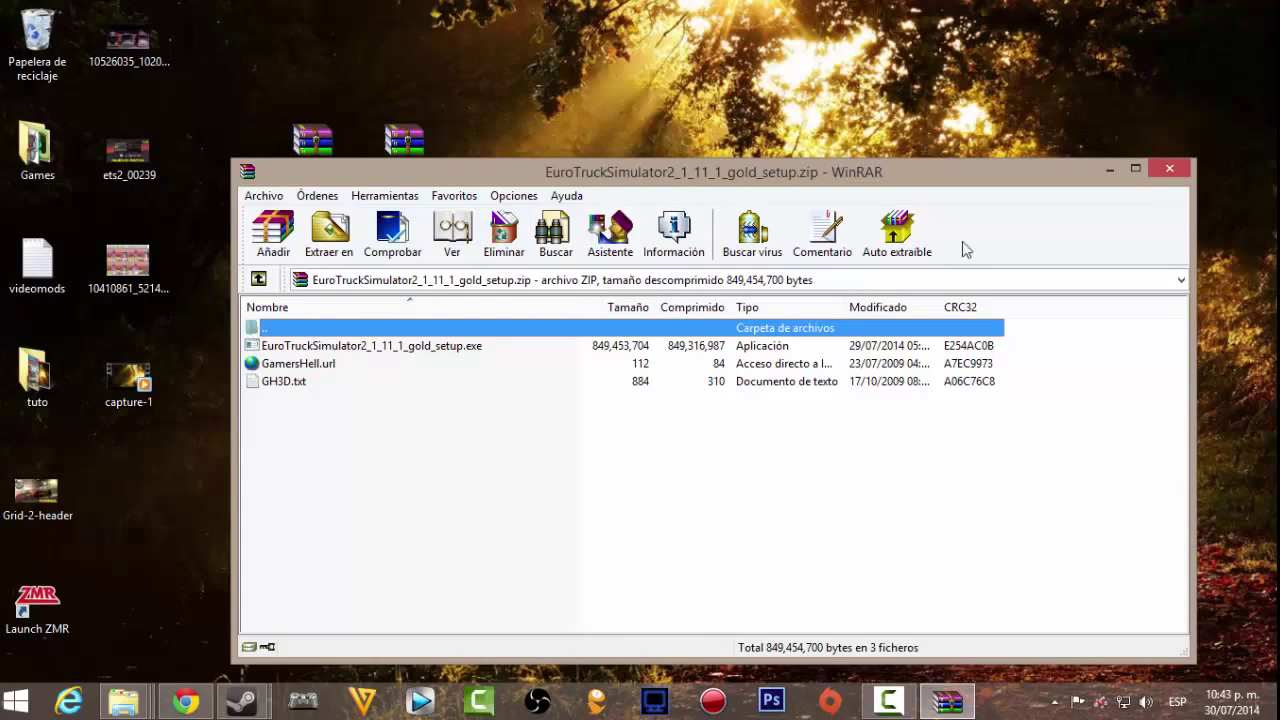
click(1168, 168)
right_click(278, 172)
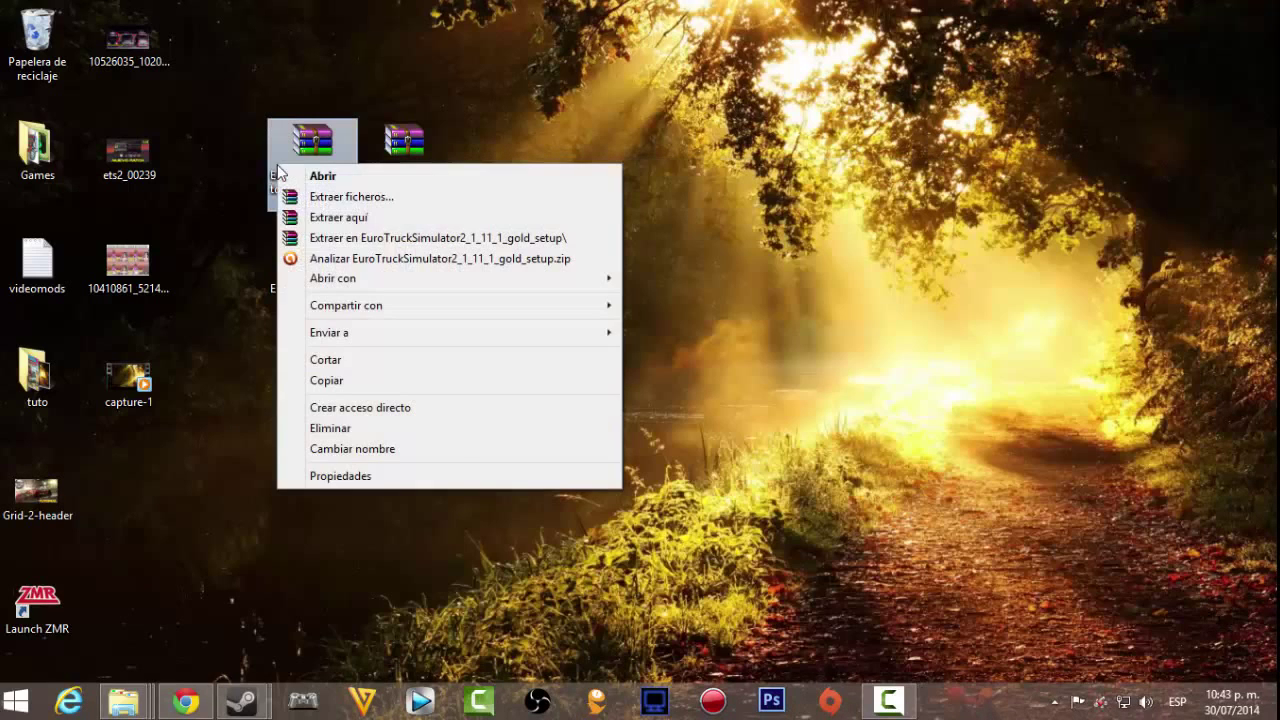
click(340, 218)
- Look inside the Ets 2 1.11.1 Crack folder on the desktop and close its window
click(395, 264)
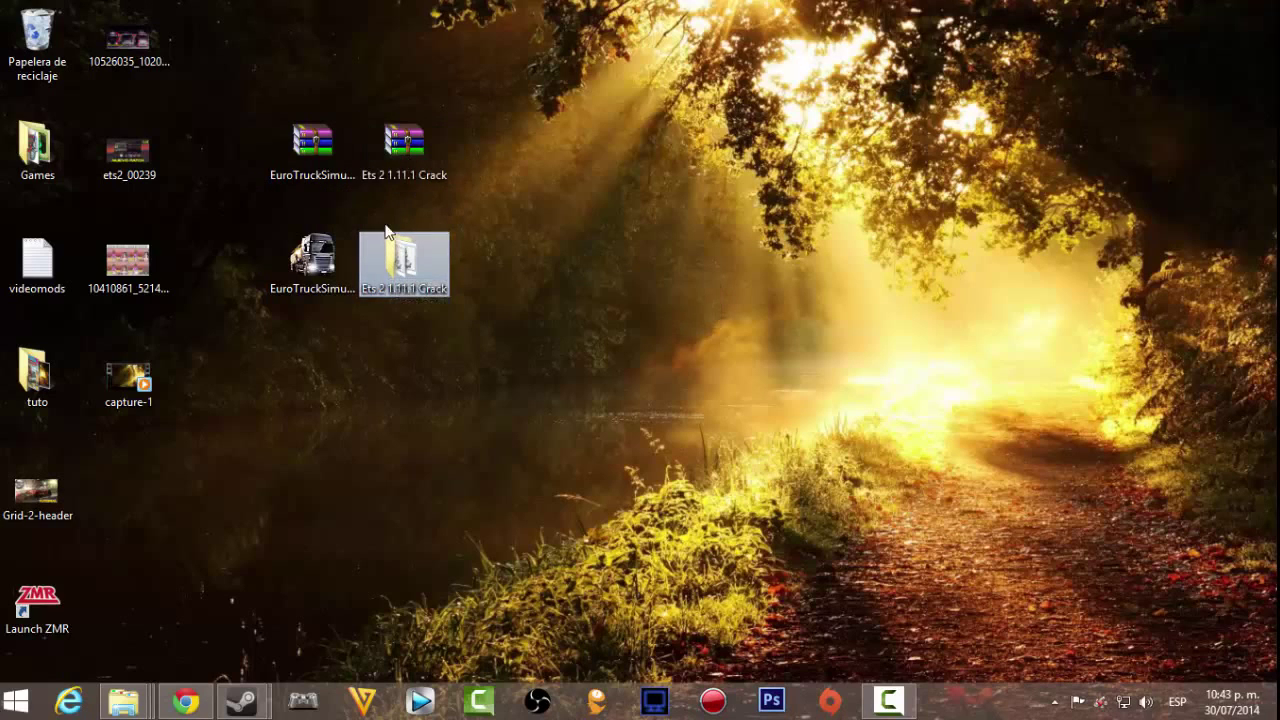
double_click(400, 268)
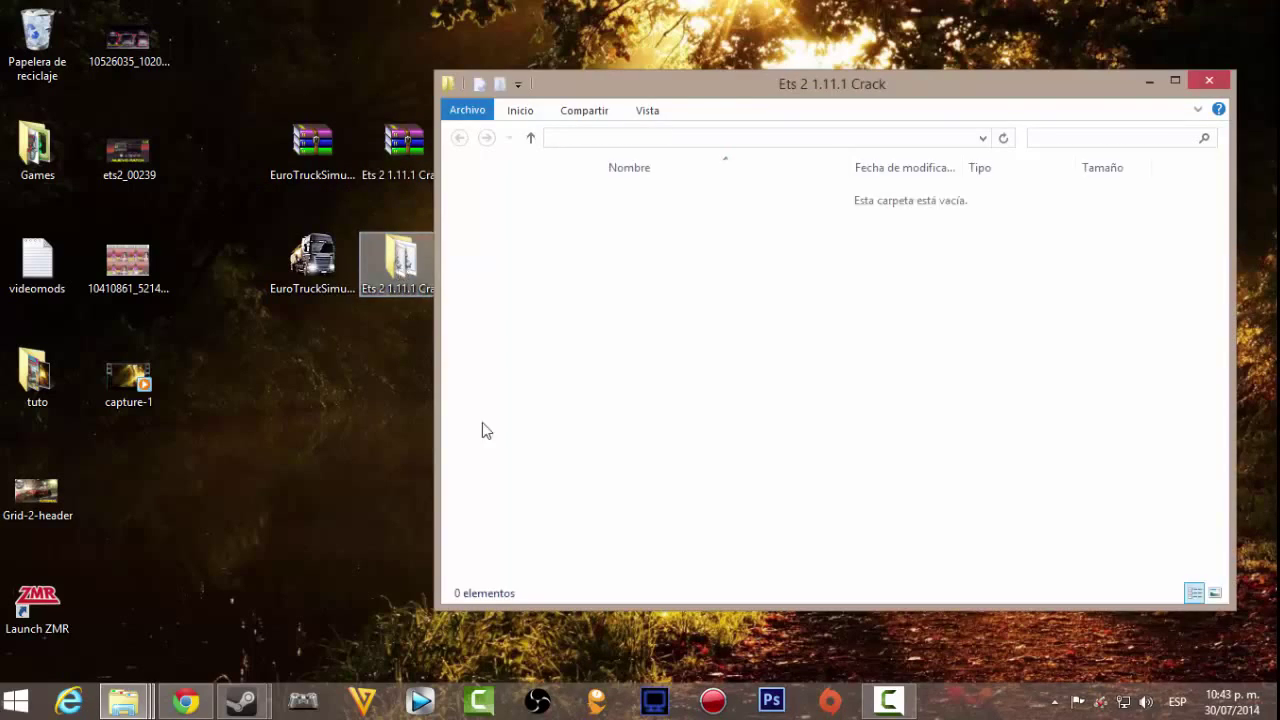
click(1225, 85)
click(397, 207)
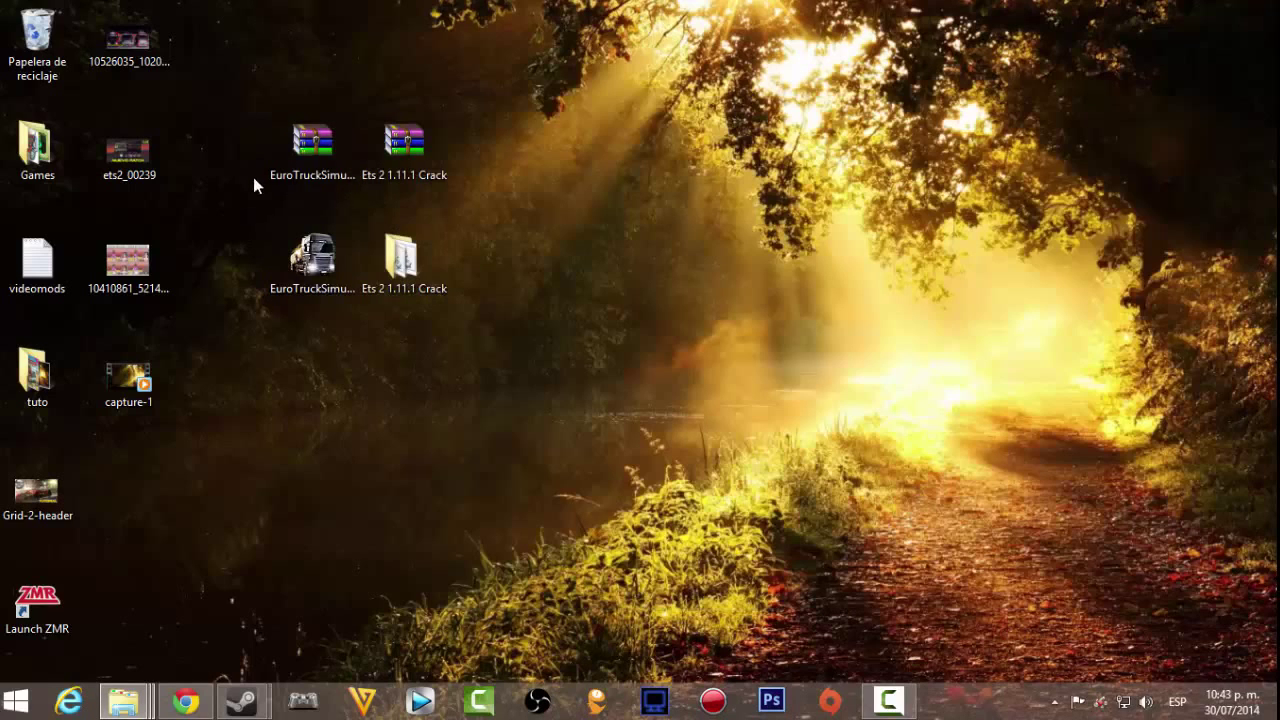
- Launch the extracted EuroTruckSimulator2_1_11_1_gold_setup installer from the desktop
click(311, 155)
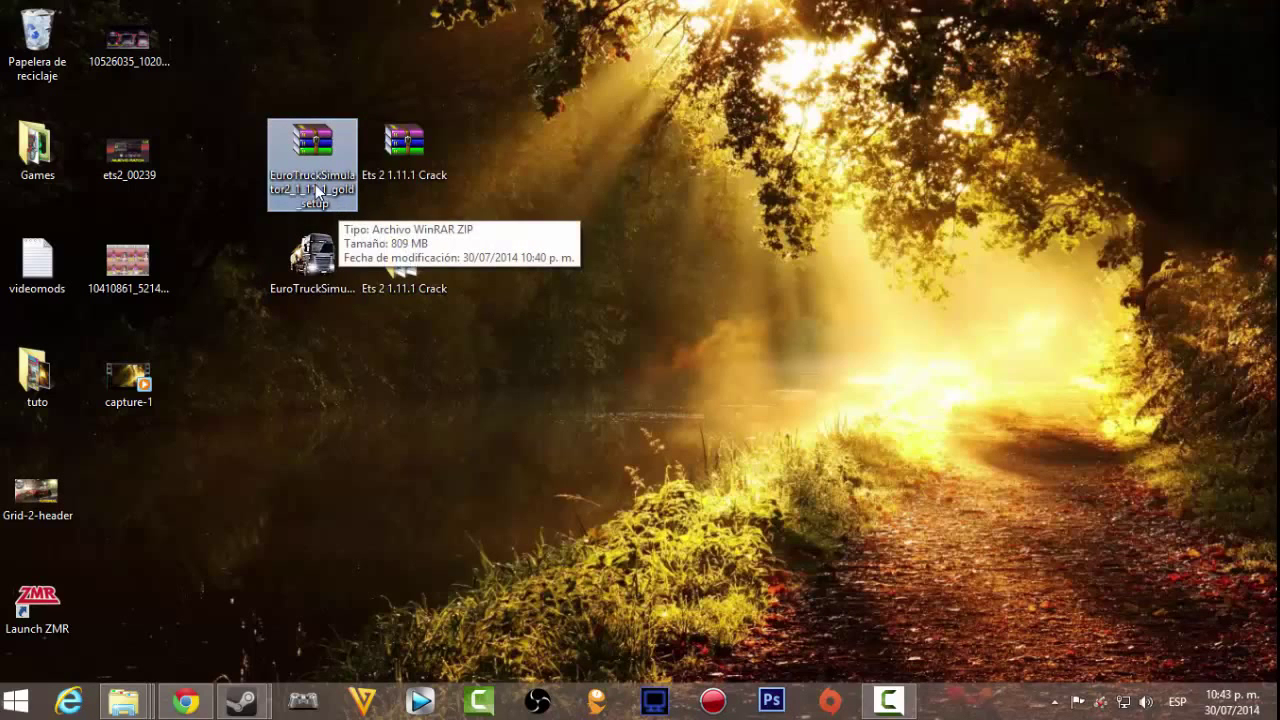
click(322, 270)
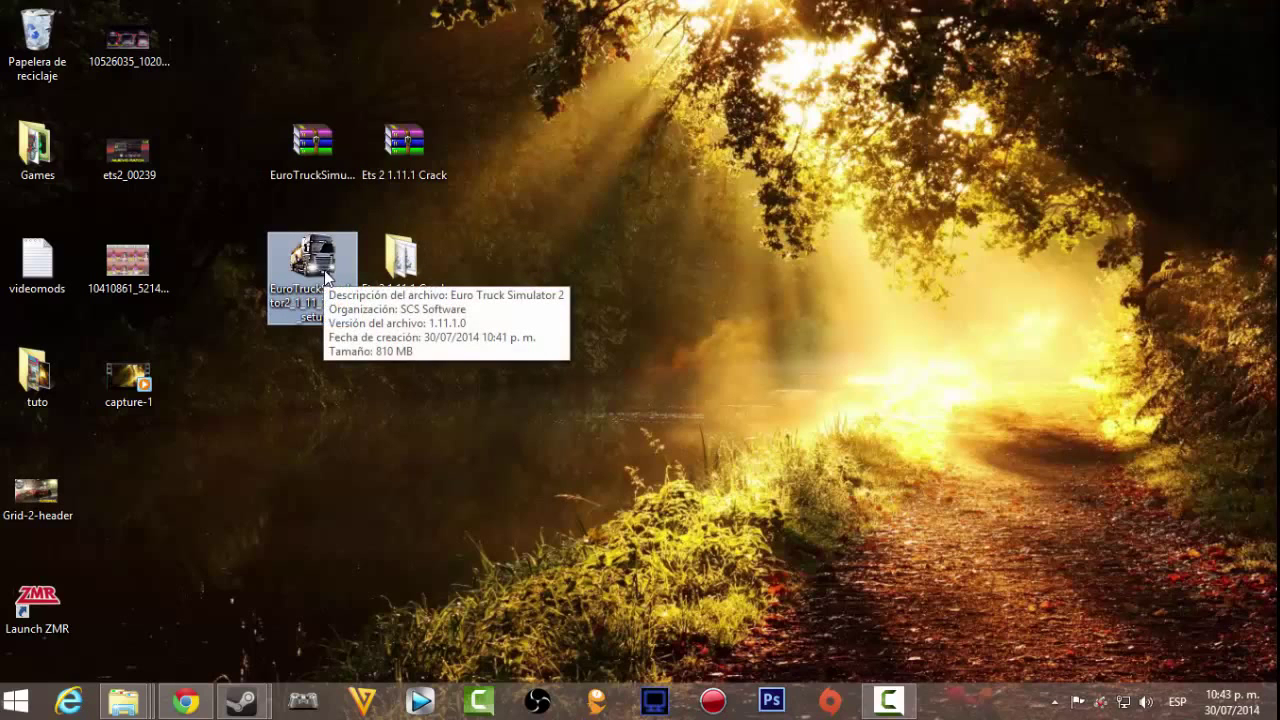
right_click(291, 268)
click(410, 300)
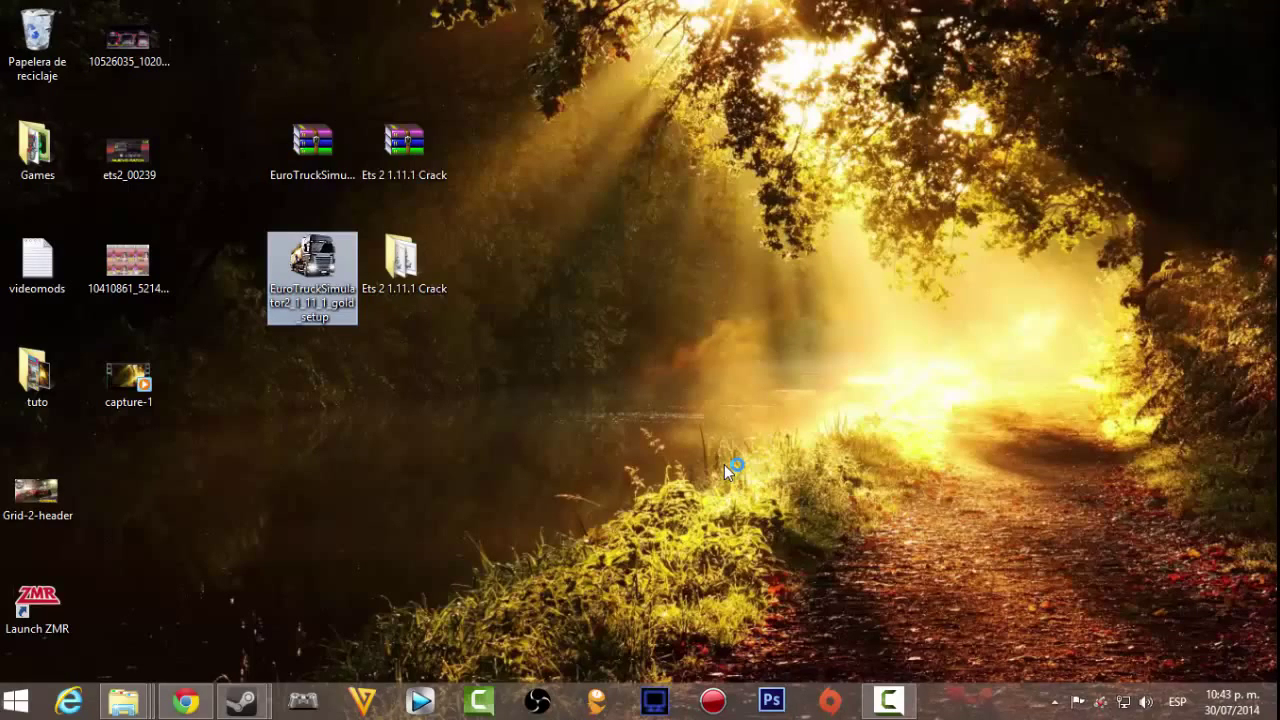
- Start the Euro Truck Simulator 2 Gold installation in English, keeping the destination C:\Program Files (x86)\Euro Truck Simulator 2
click(719, 382)
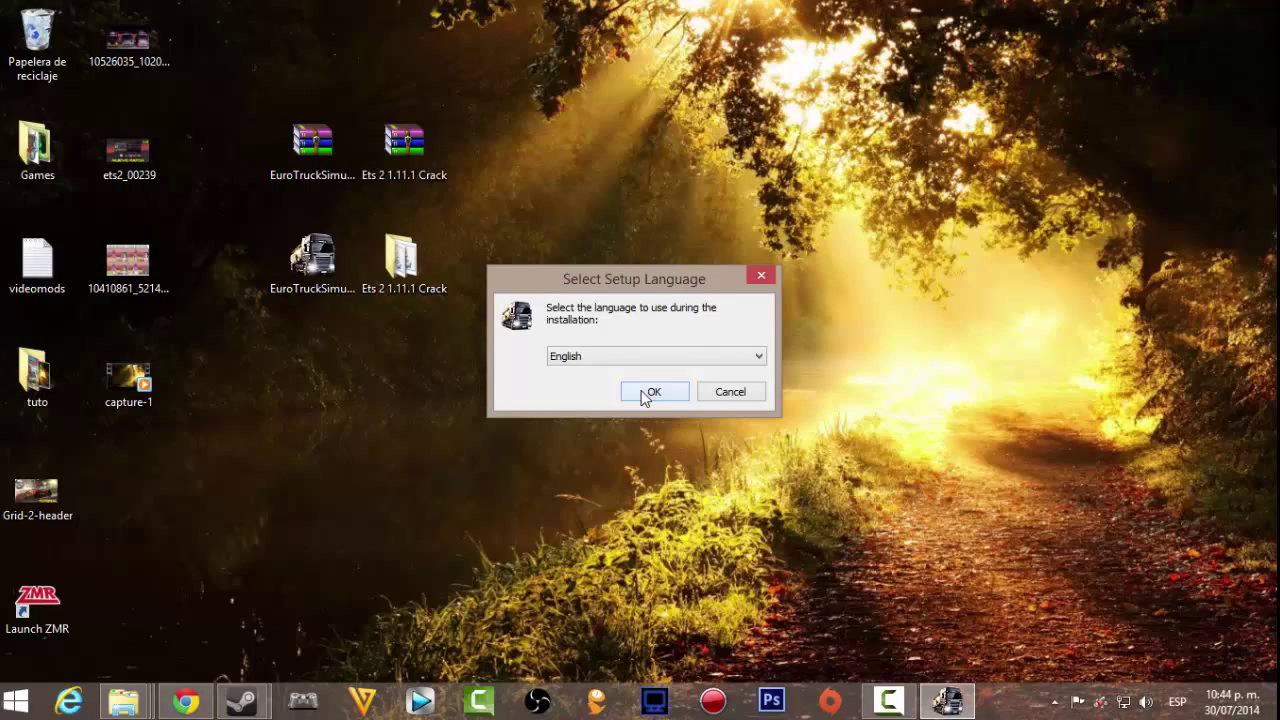
click(595, 358)
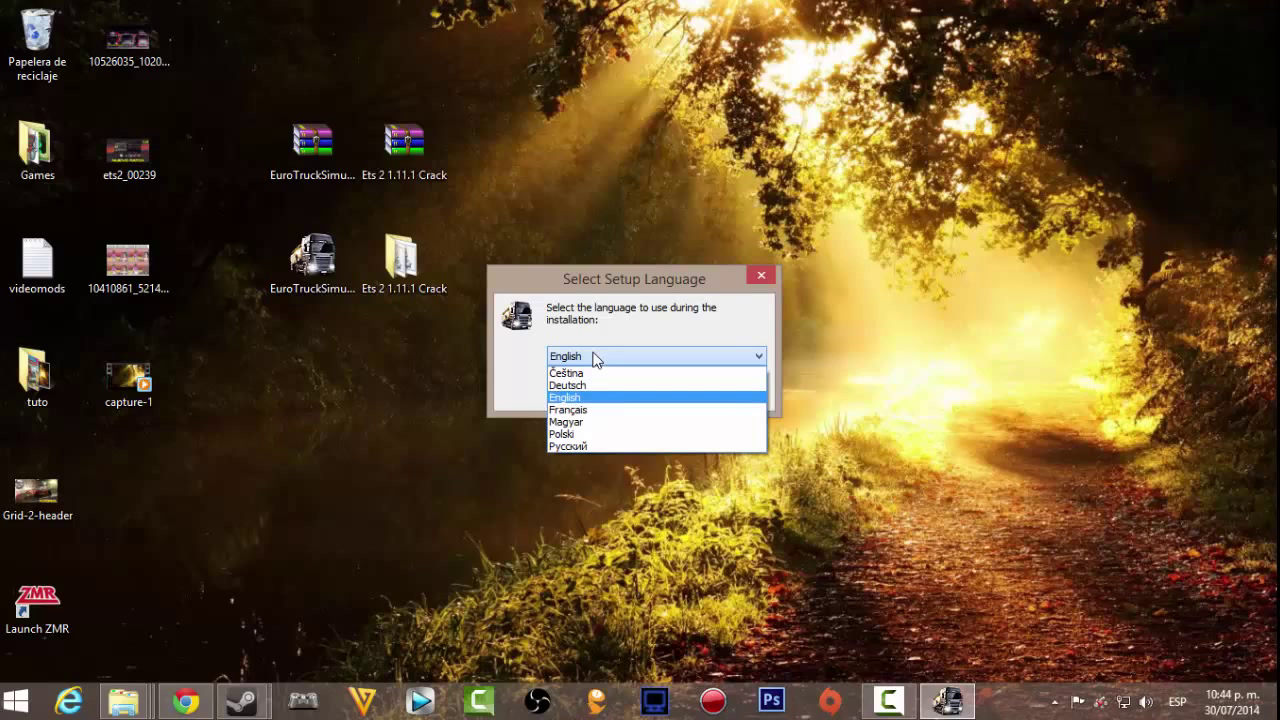
click(595, 358)
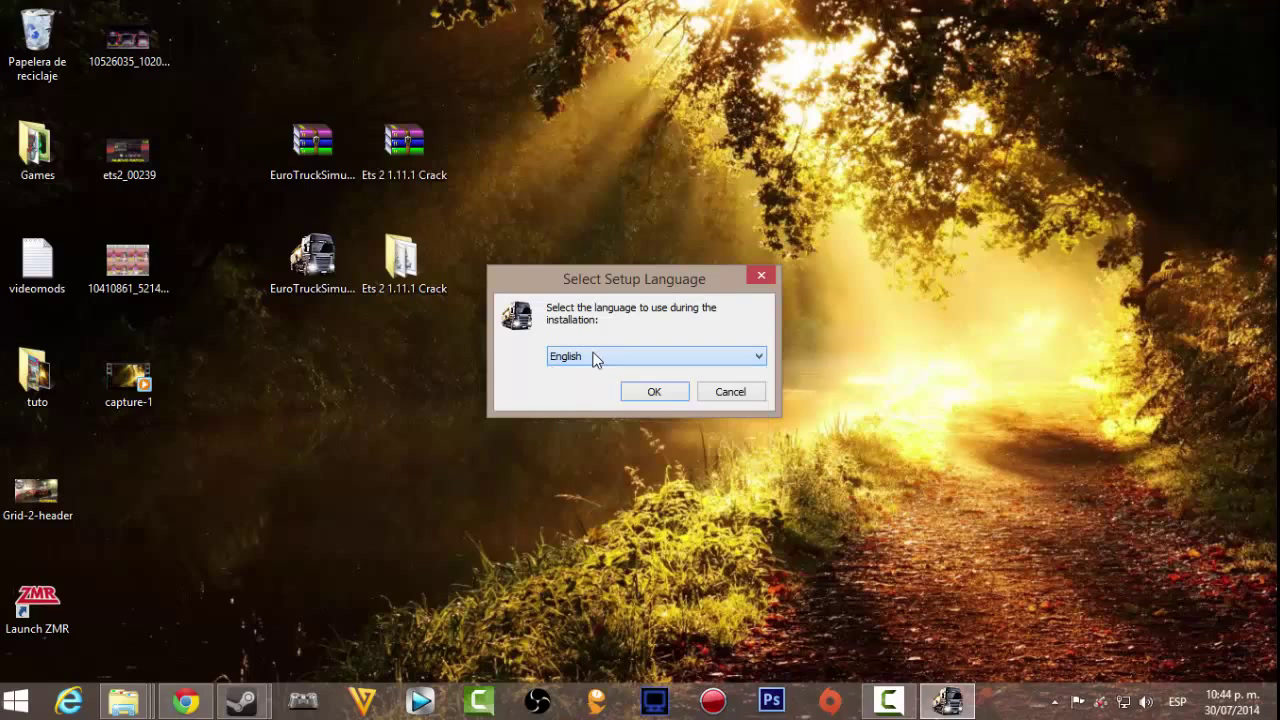
click(656, 396)
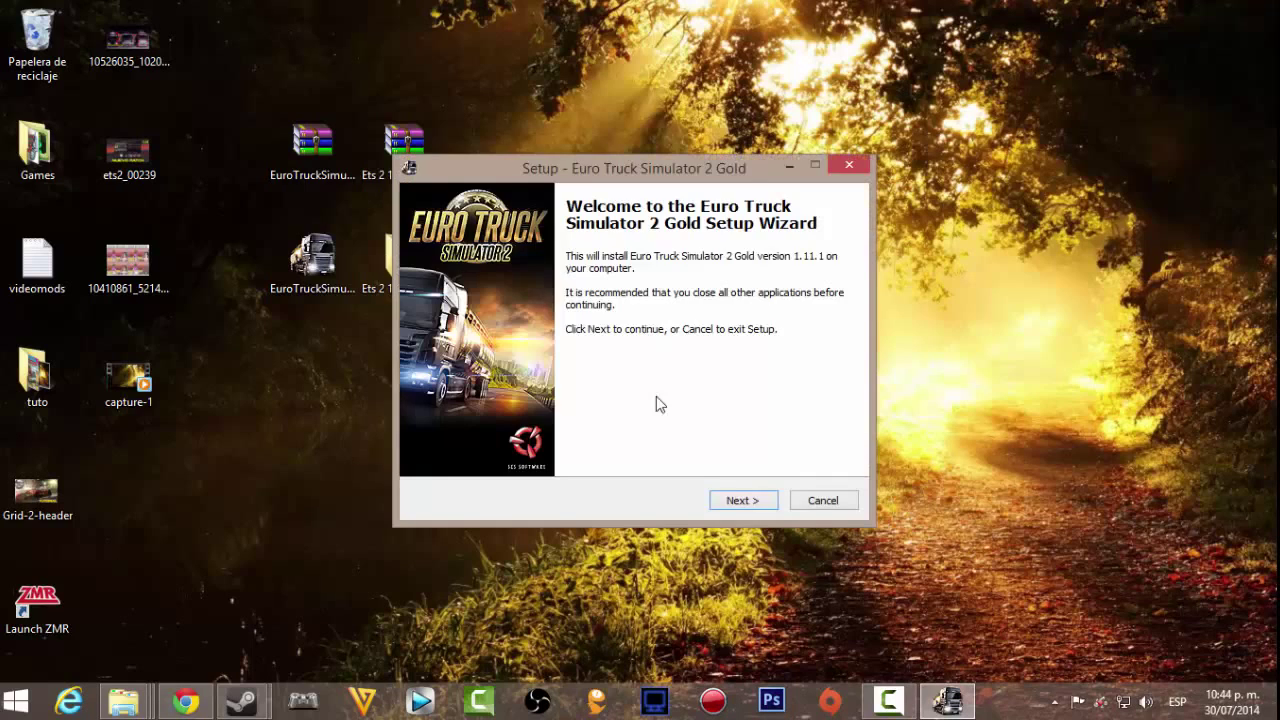
click(737, 502)
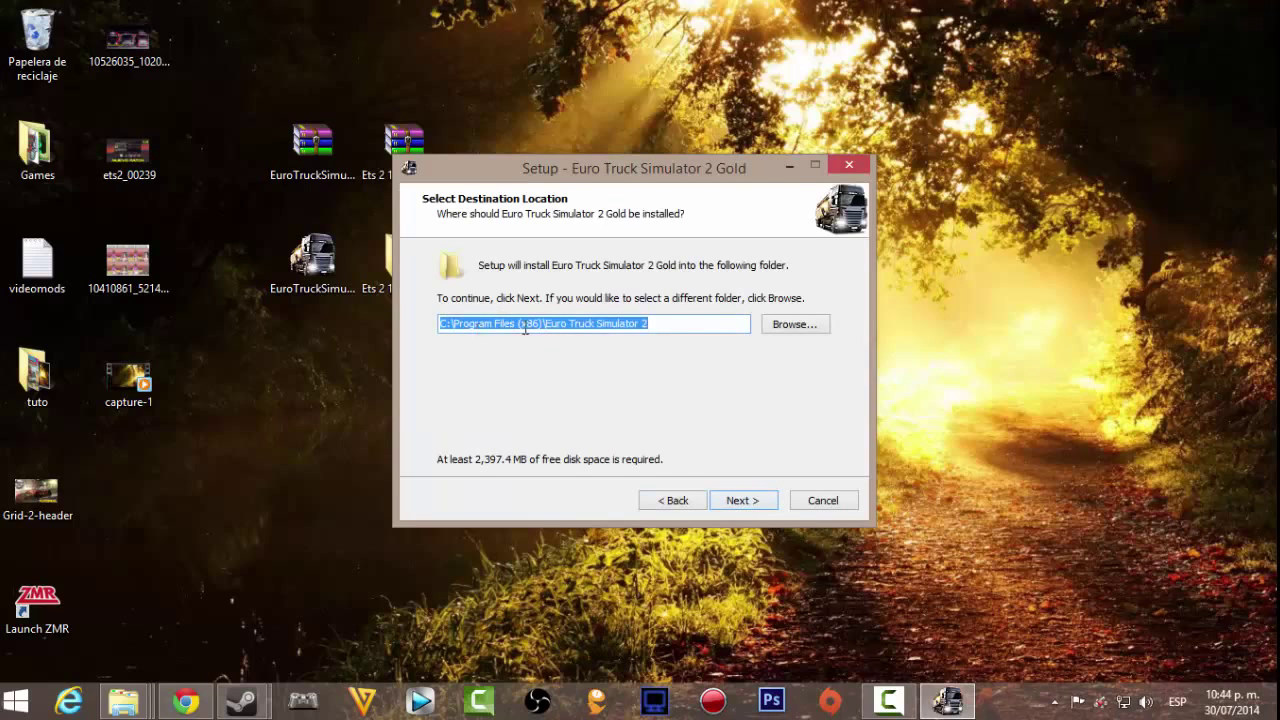
click(737, 503)
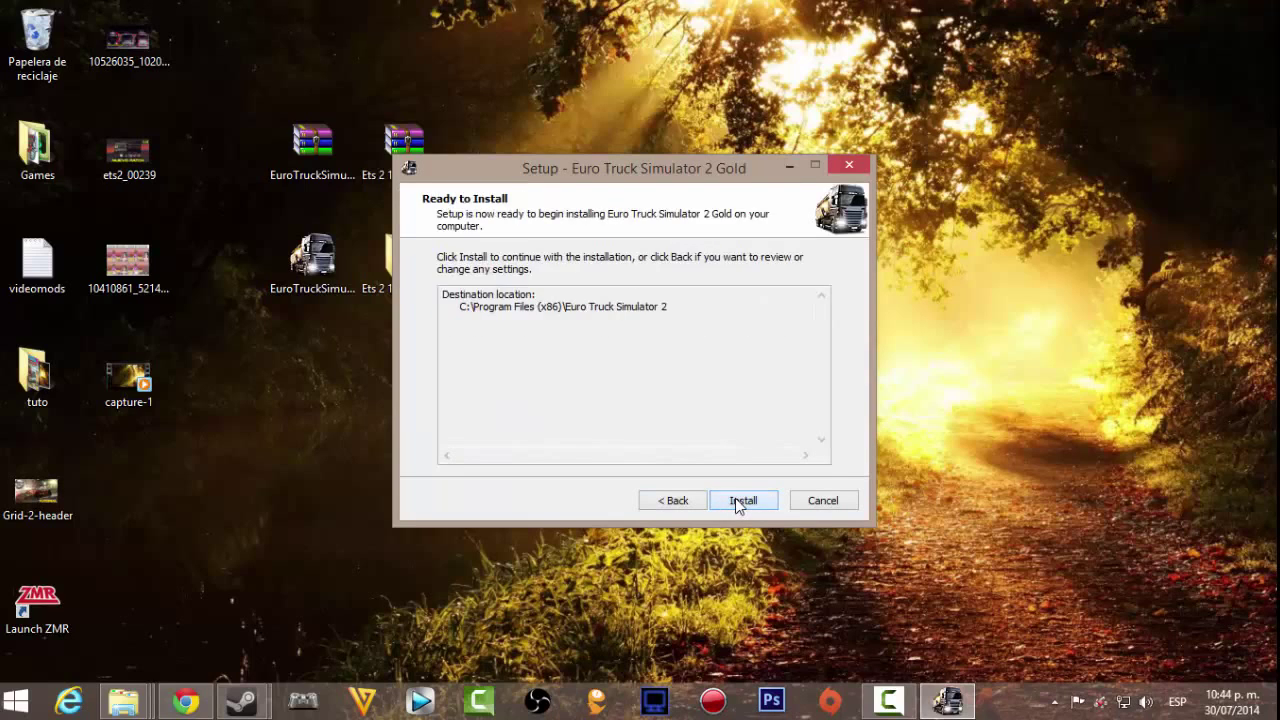
click(735, 498)
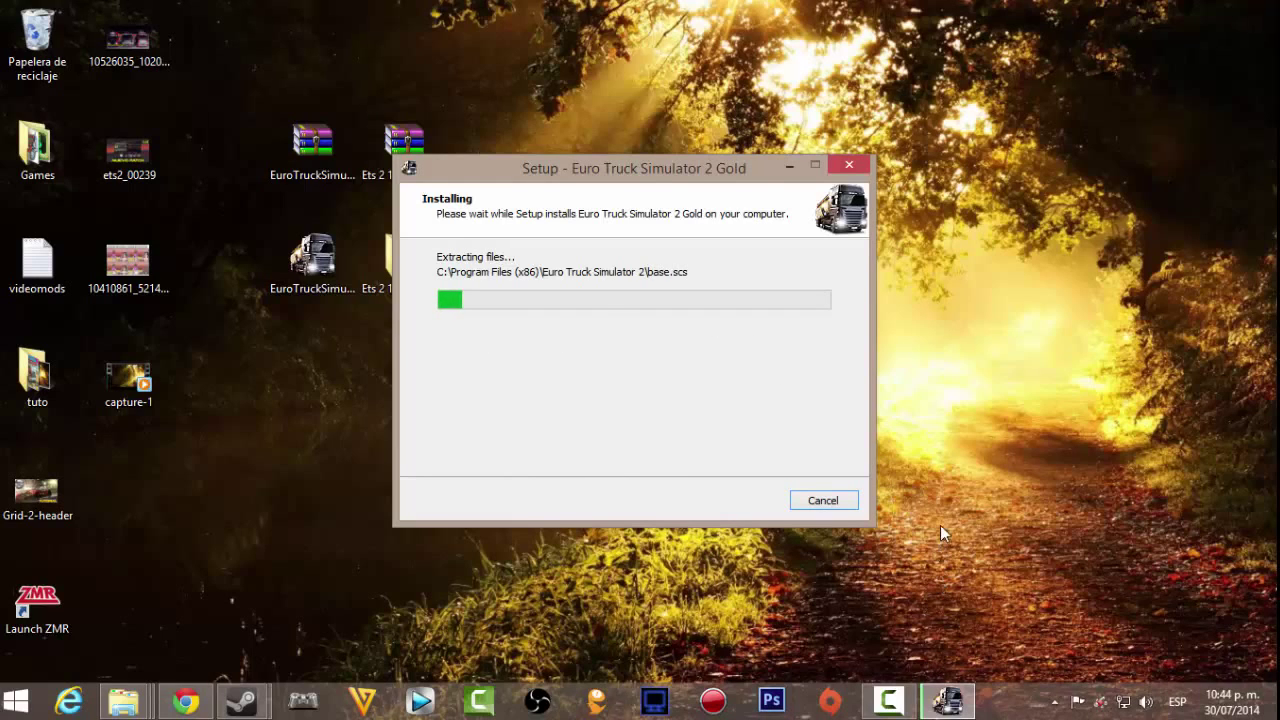
click(895, 706)
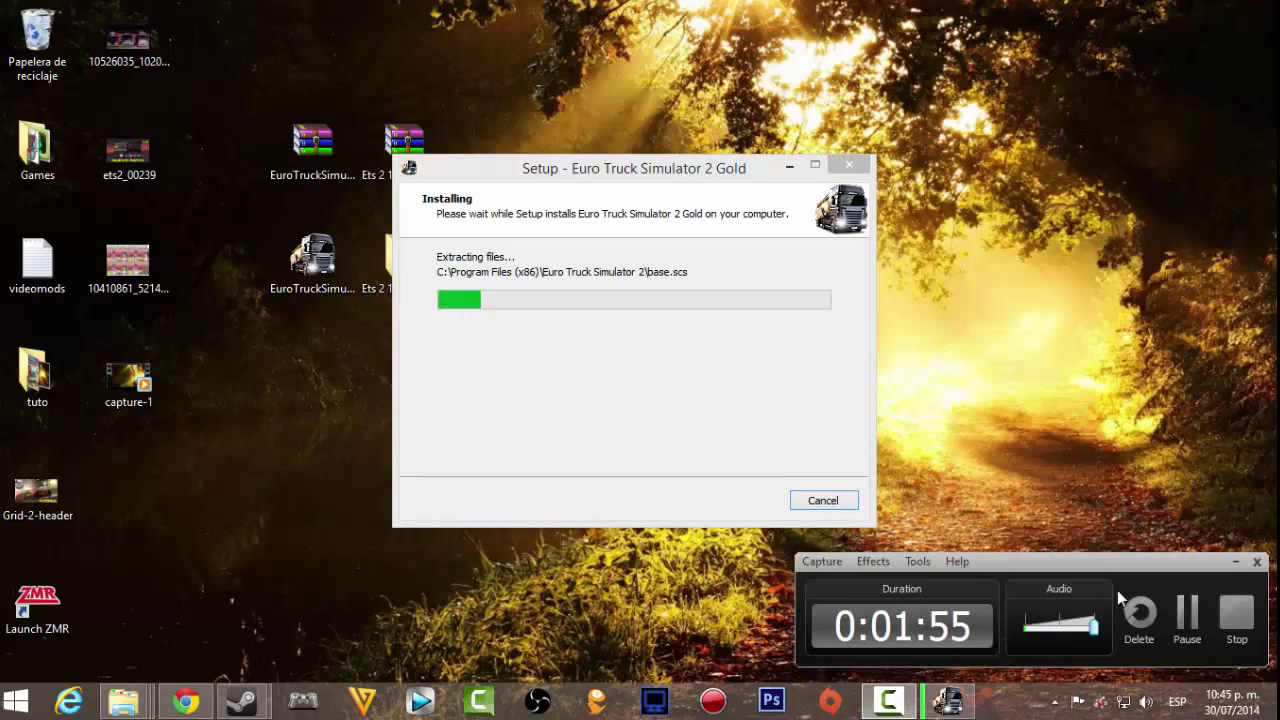
click(1185, 615)
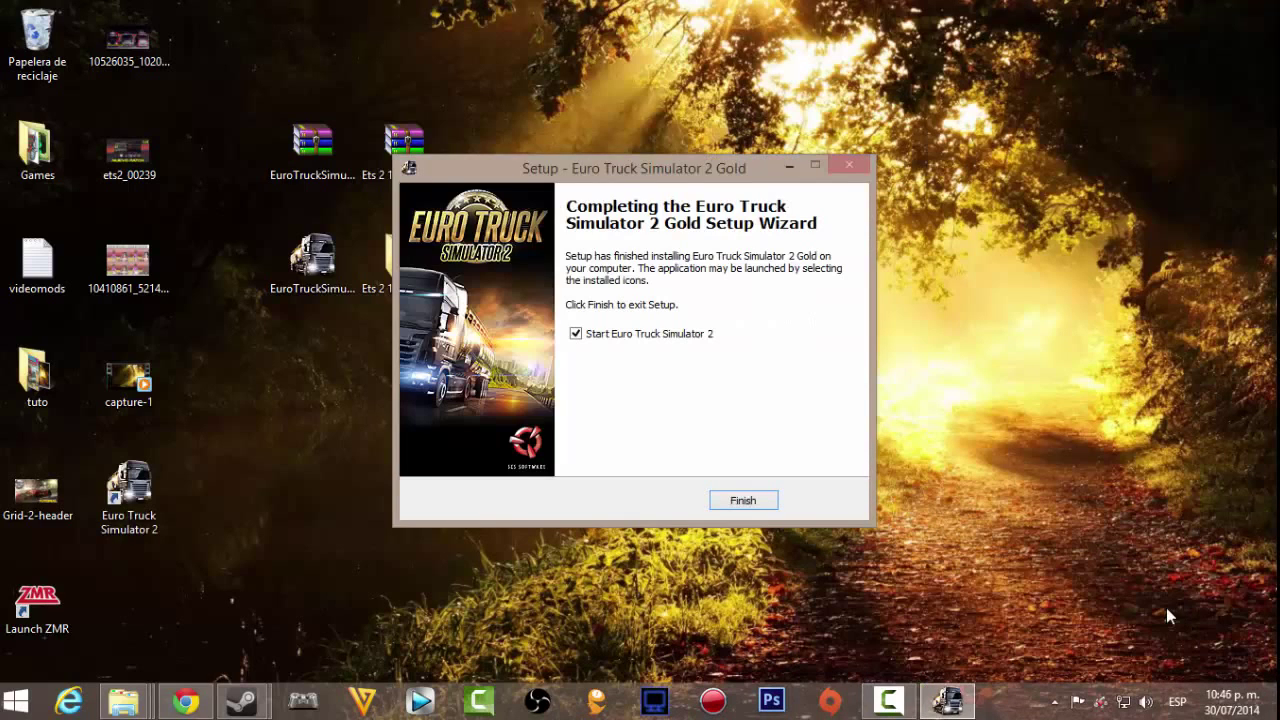
- Turn off Start Euro Truck Simulator 2 and finish the setup wizard
click(576, 336)
click(576, 334)
click(576, 334)
click(760, 510)
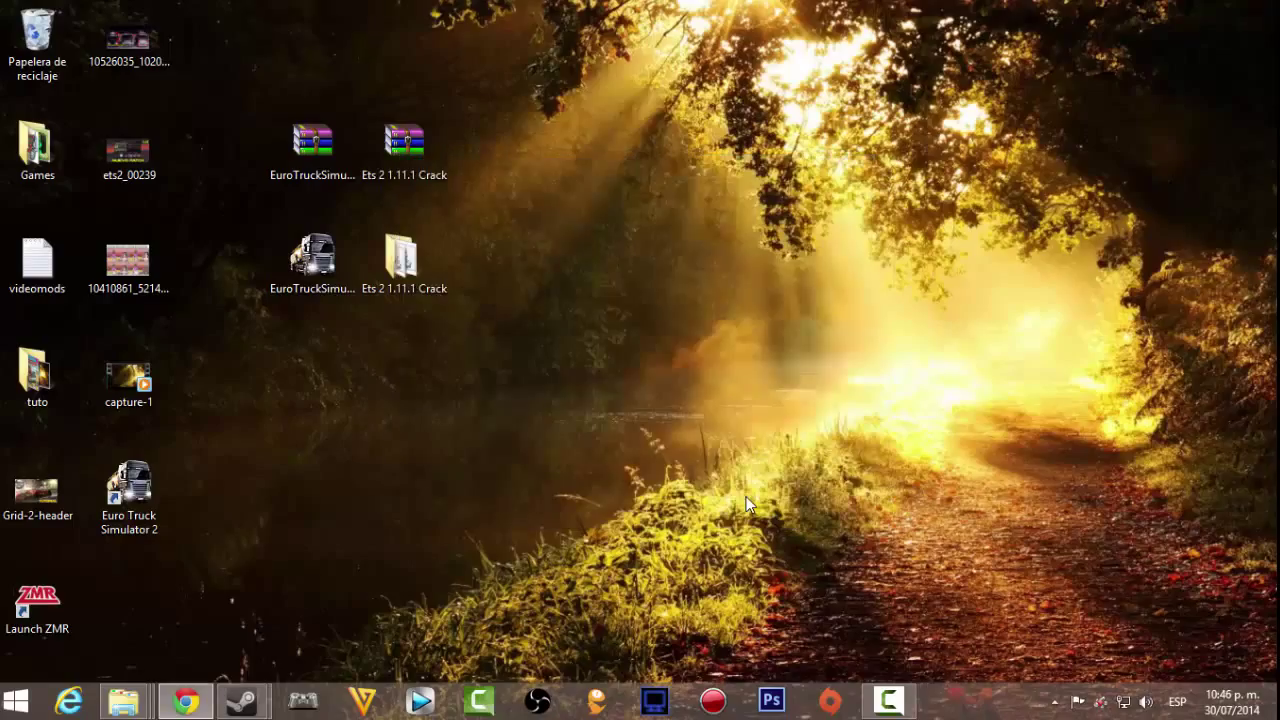
- Open the Ets 2 1.11.1 Crack folder on the desktop and copy all of its files
double_click(418, 250)
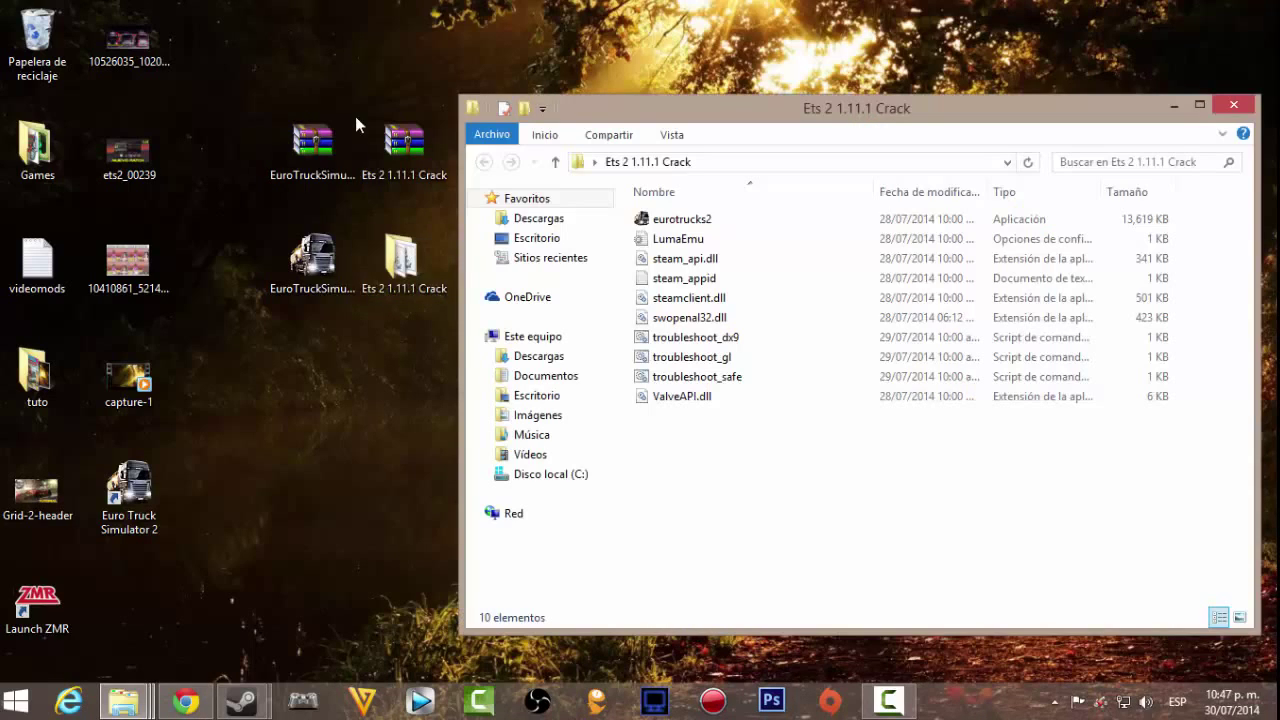
drag(707, 446, 683, 222)
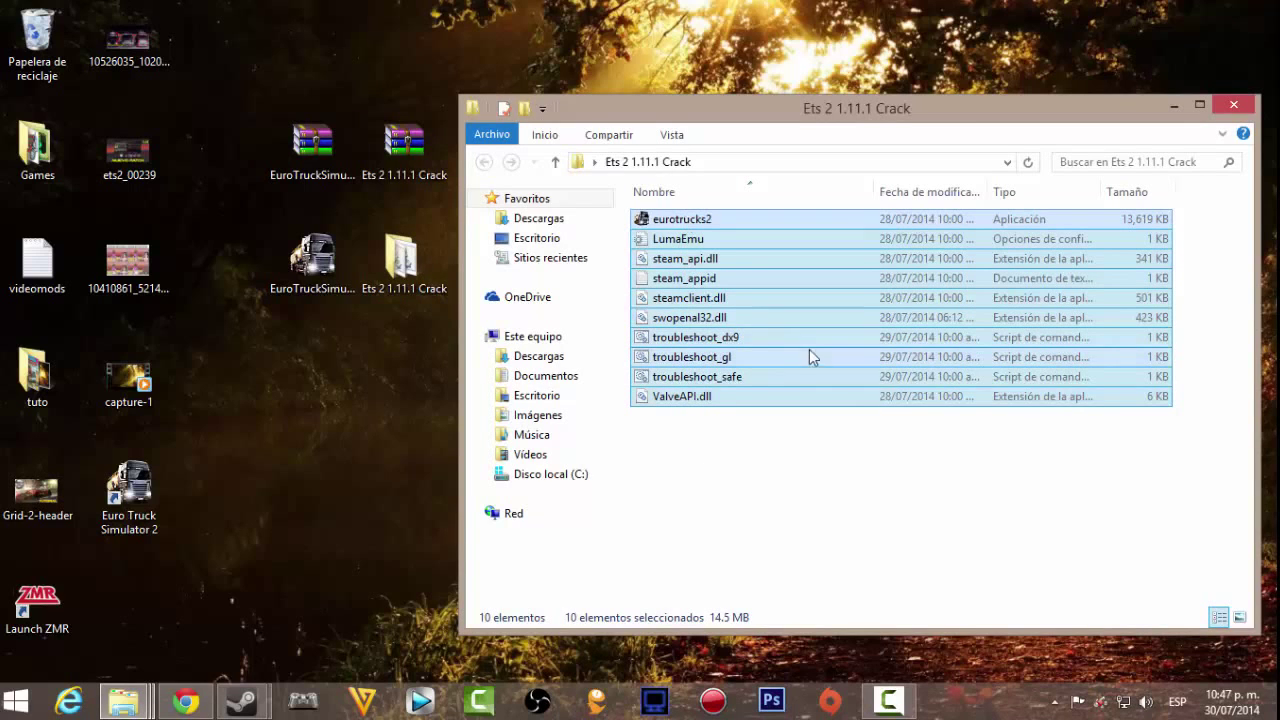
right_click(810, 350)
click(858, 545)
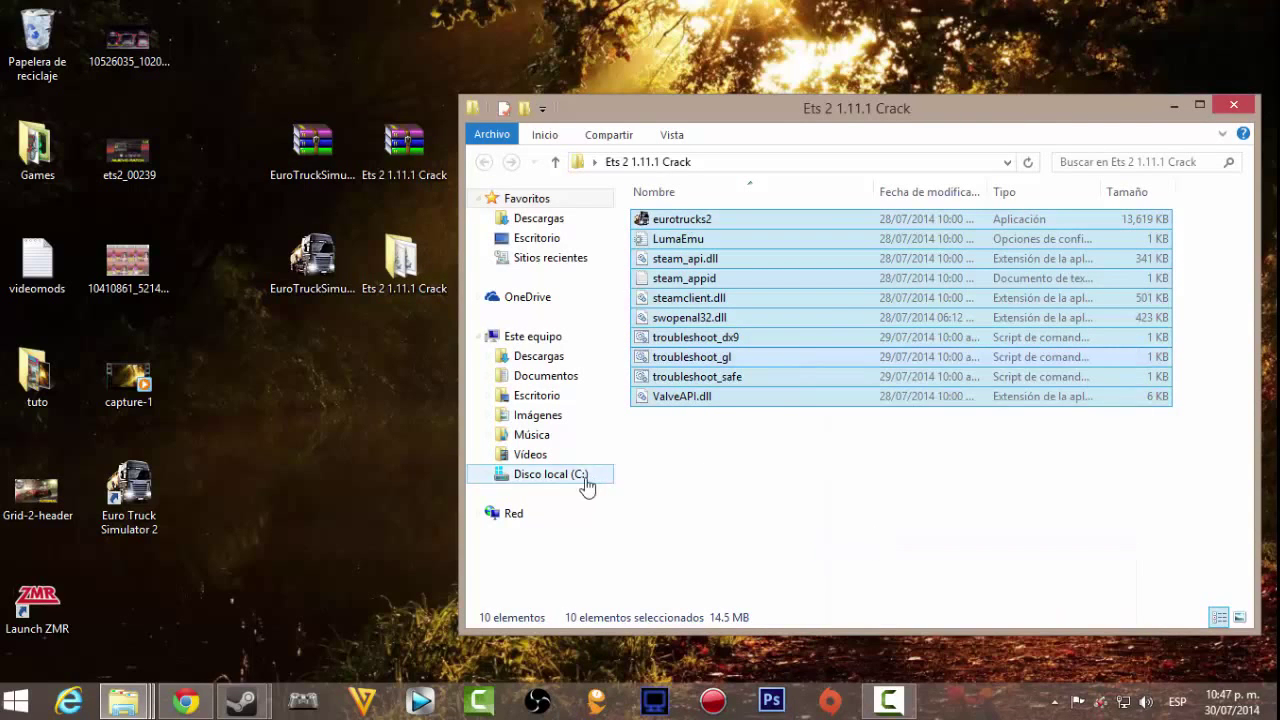
- Open the game's bin\win_x86 folder inside Archivos de programa (x86)\Euro Truck Simulator 2 on drive C:
click(578, 480)
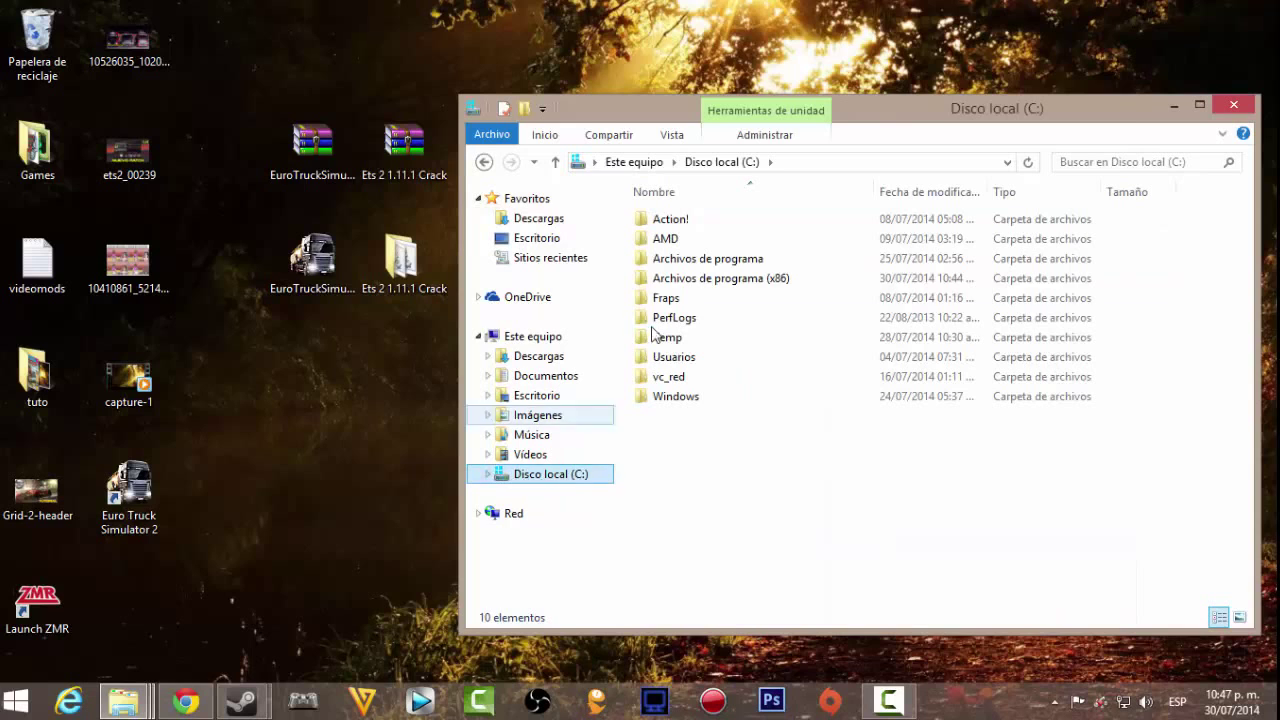
double_click(743, 280)
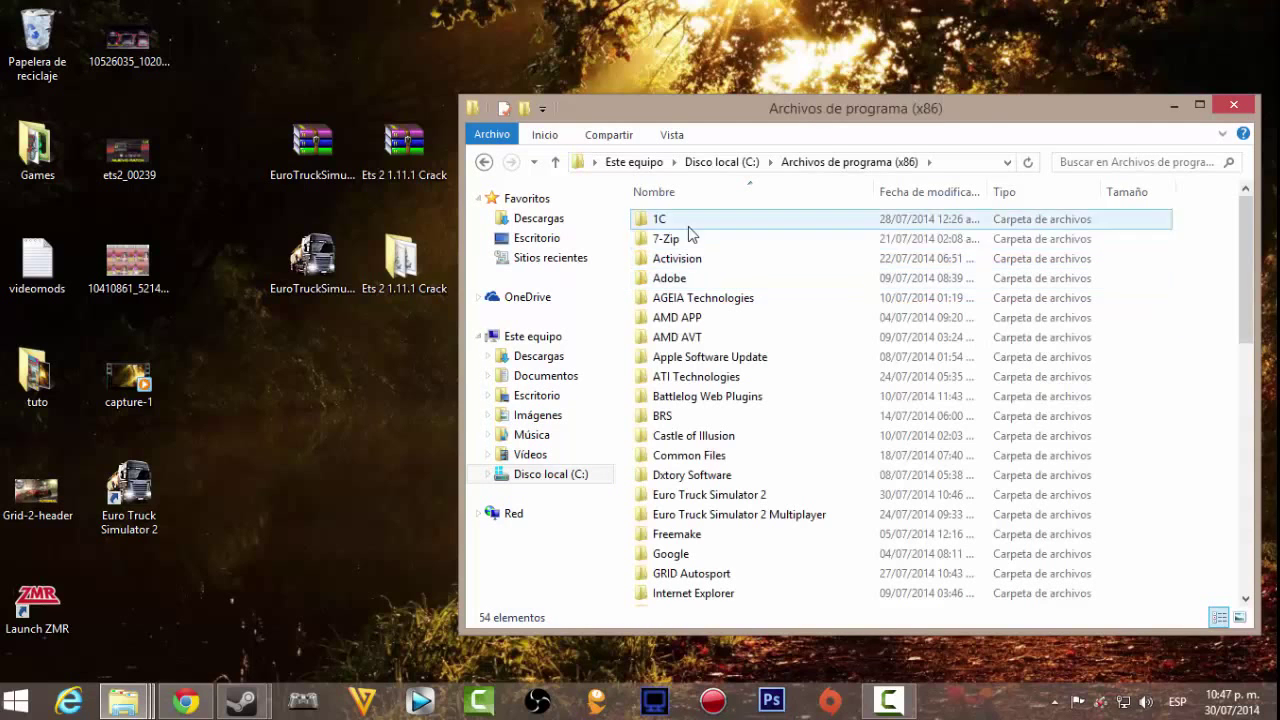
double_click(763, 497)
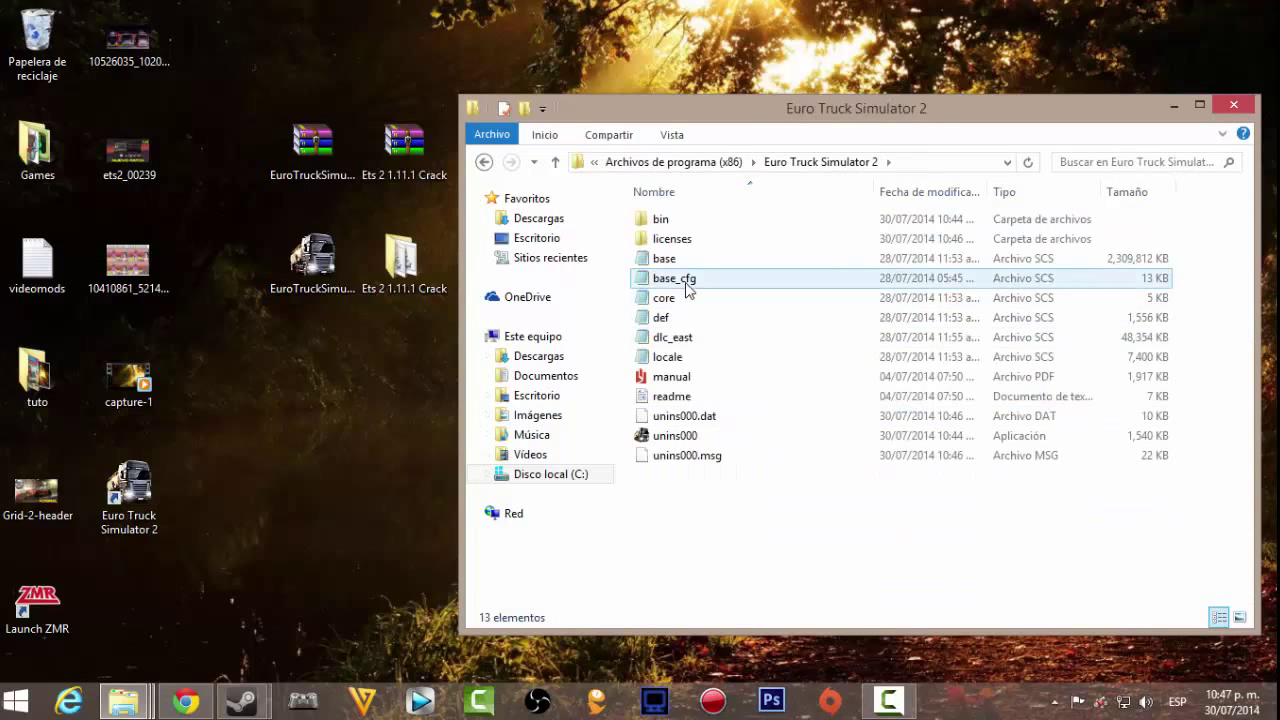
double_click(668, 226)
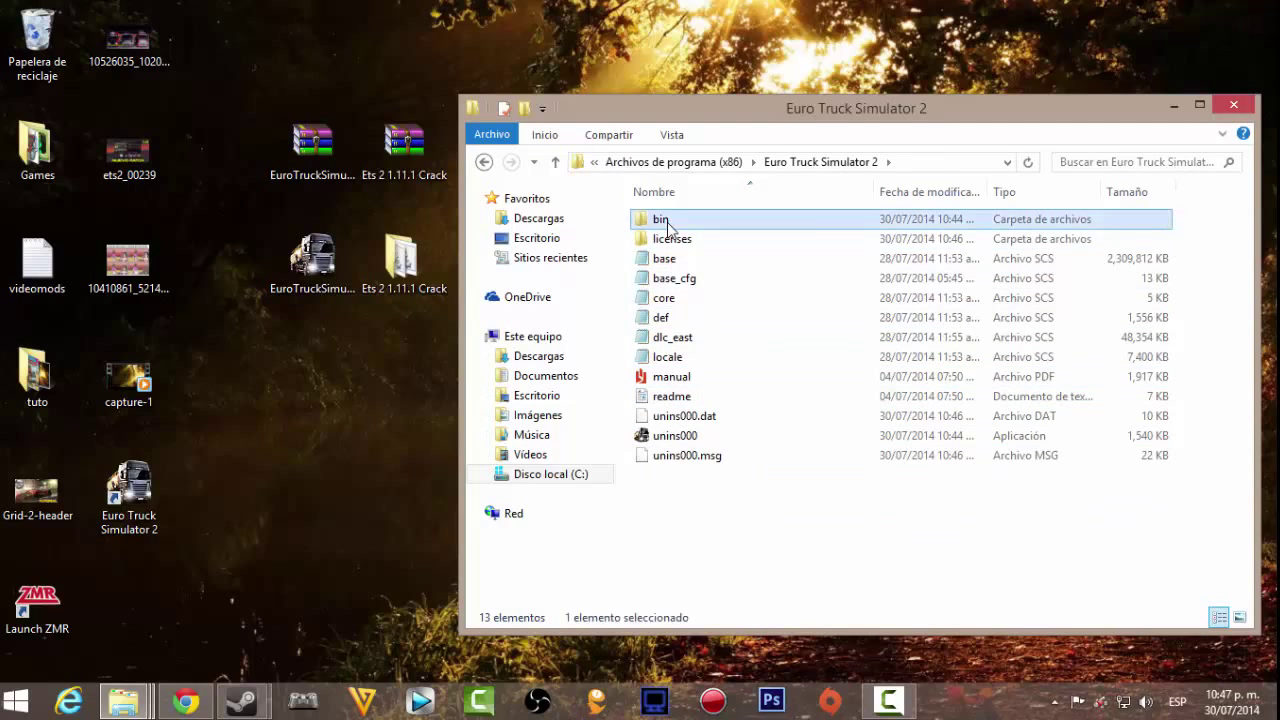
double_click(666, 226)
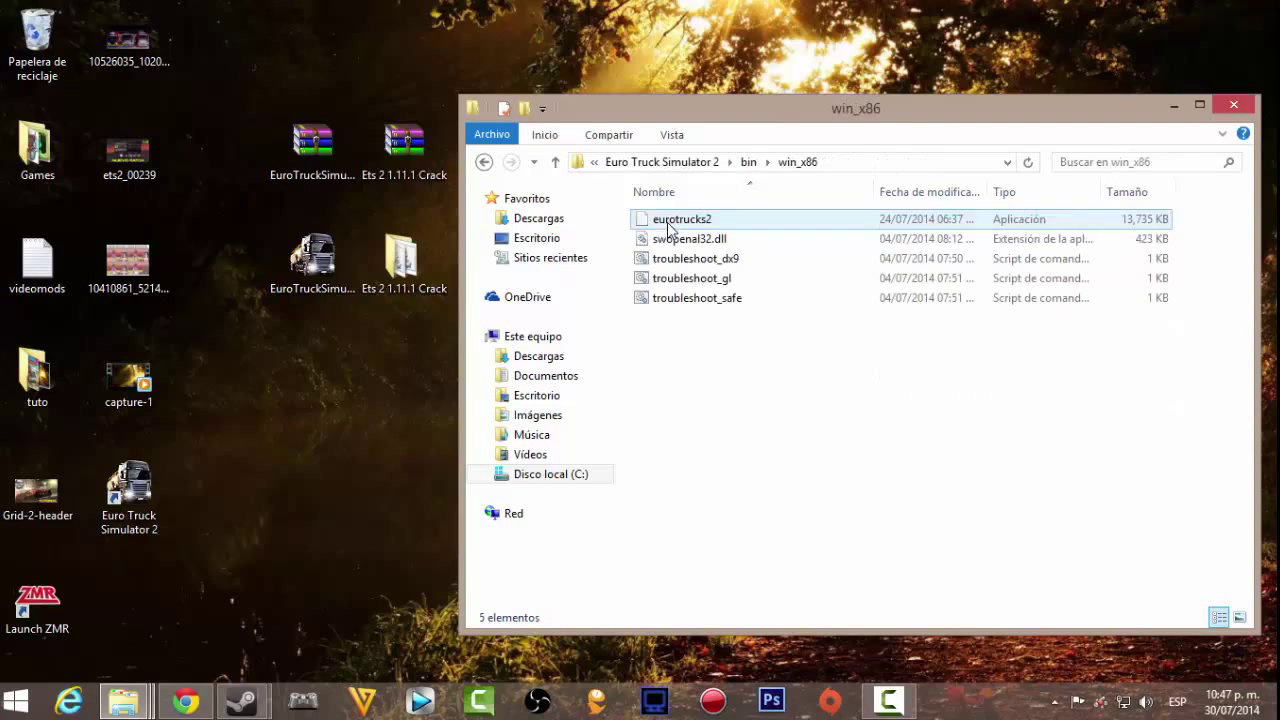
- Paste the copied files into win_x86, replacing the files with the same names and granting administrator permission for all items
right_click(737, 441)
click(792, 316)
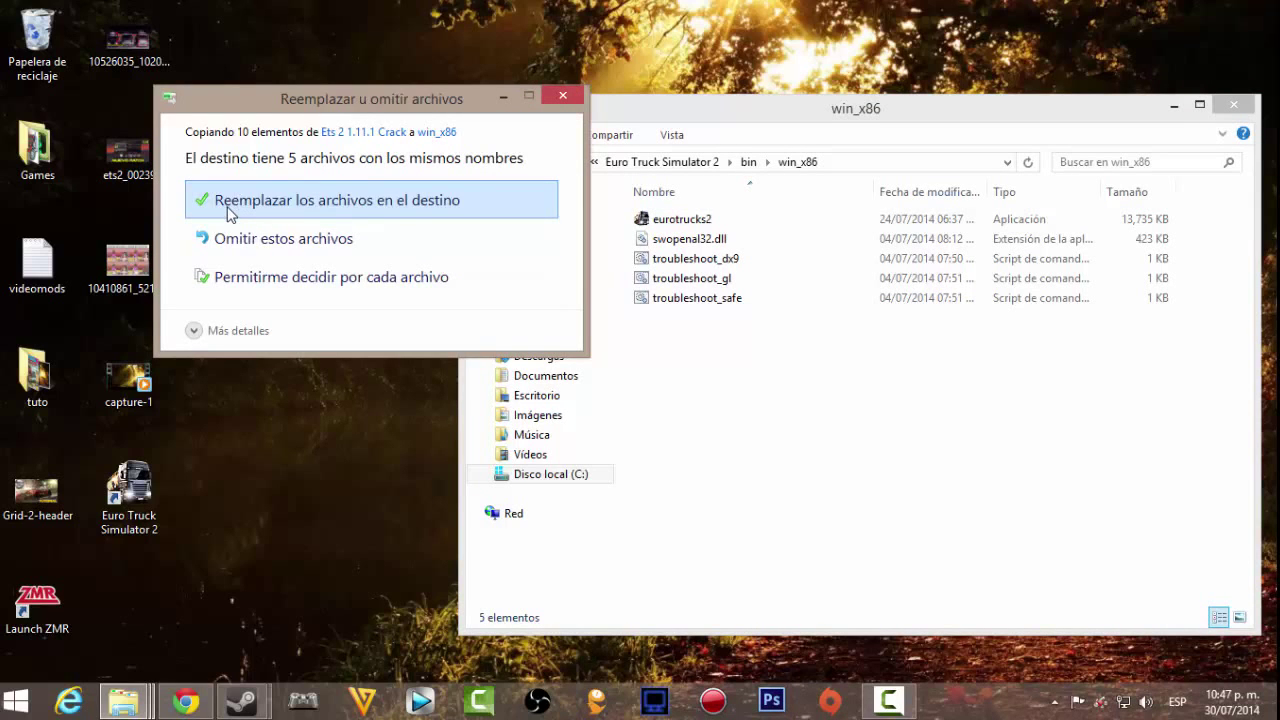
click(230, 206)
click(263, 247)
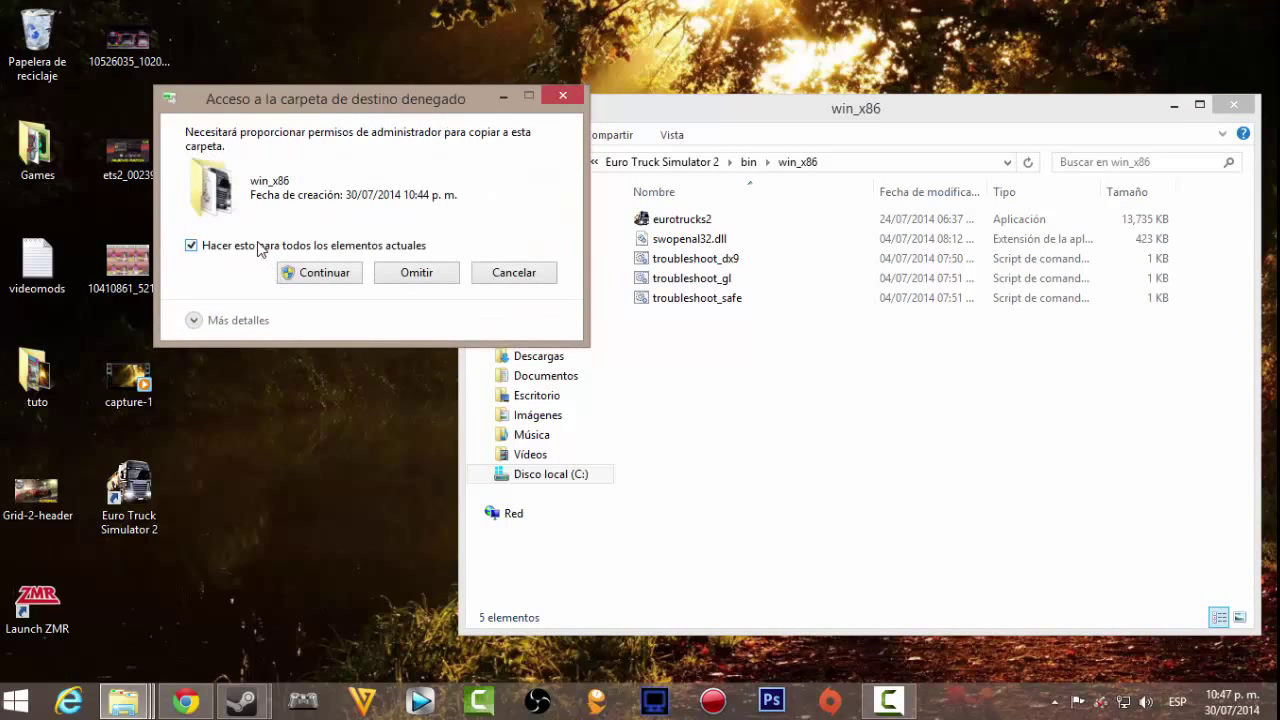
click(288, 273)
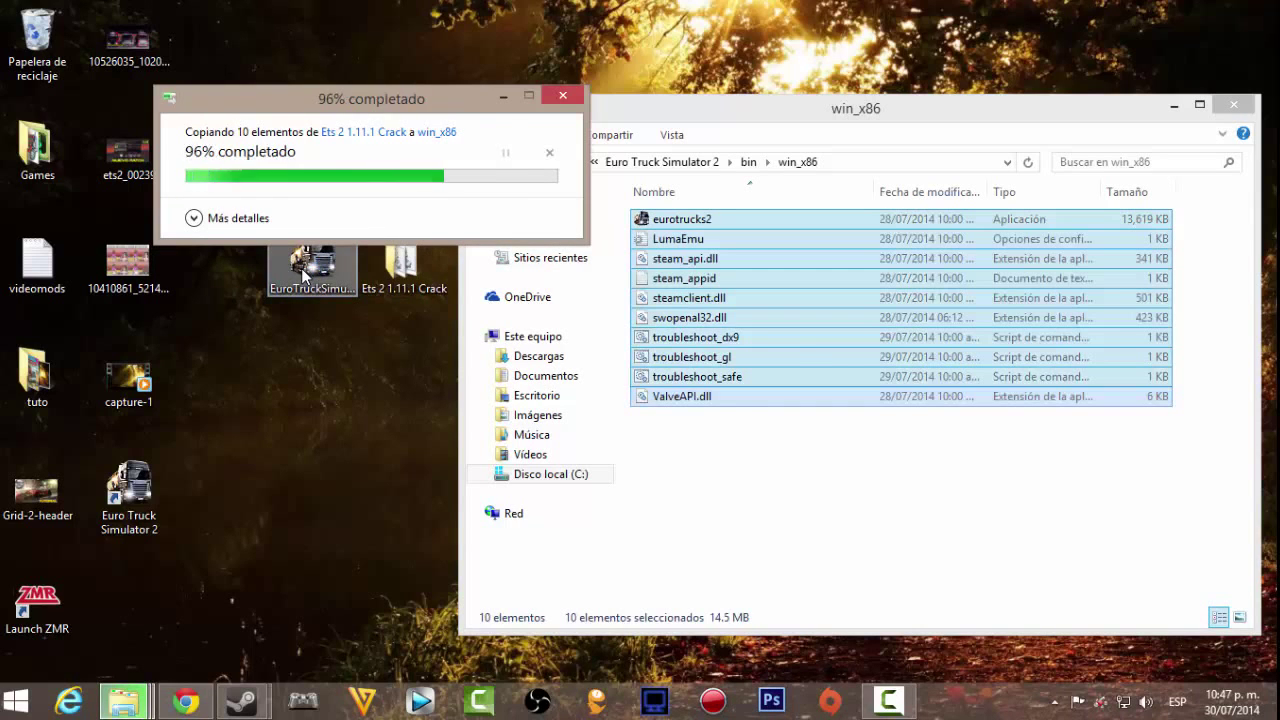
click(820, 480)
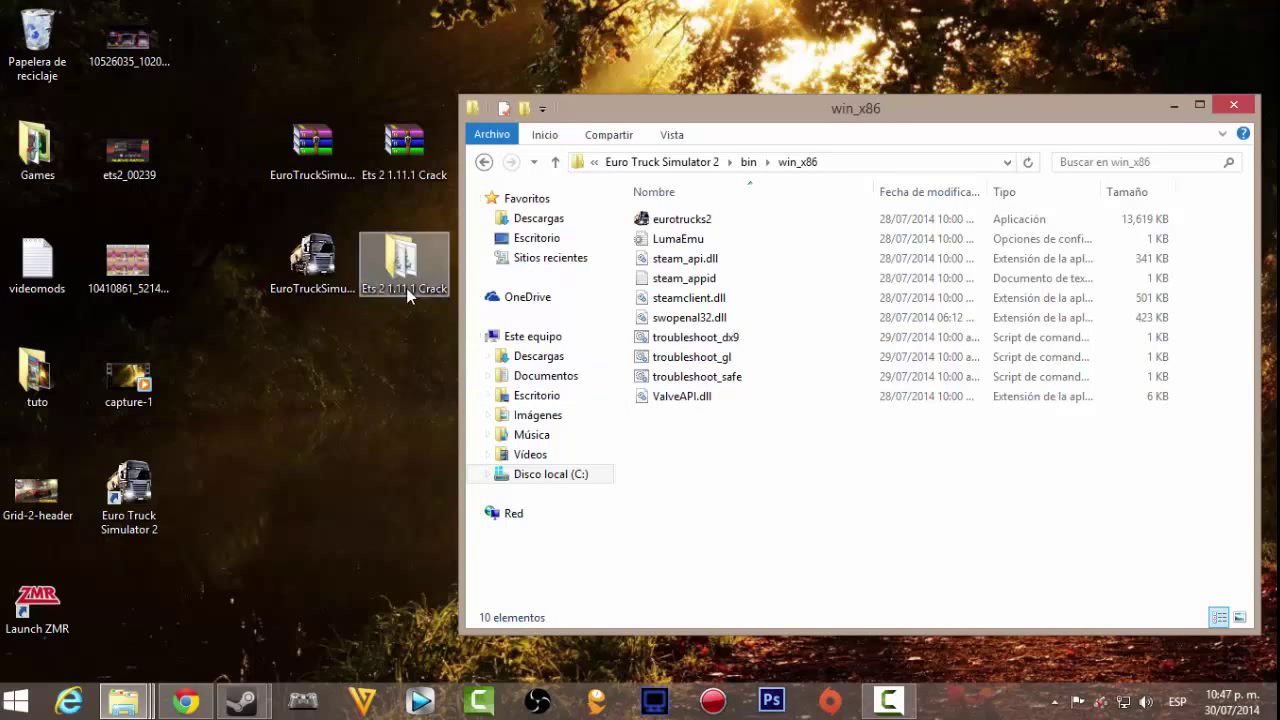
- Review the path from drive C: to the game's win_x86 folder and the contents of the Ets 2 1.11.1 Crack folder
click(550, 476)
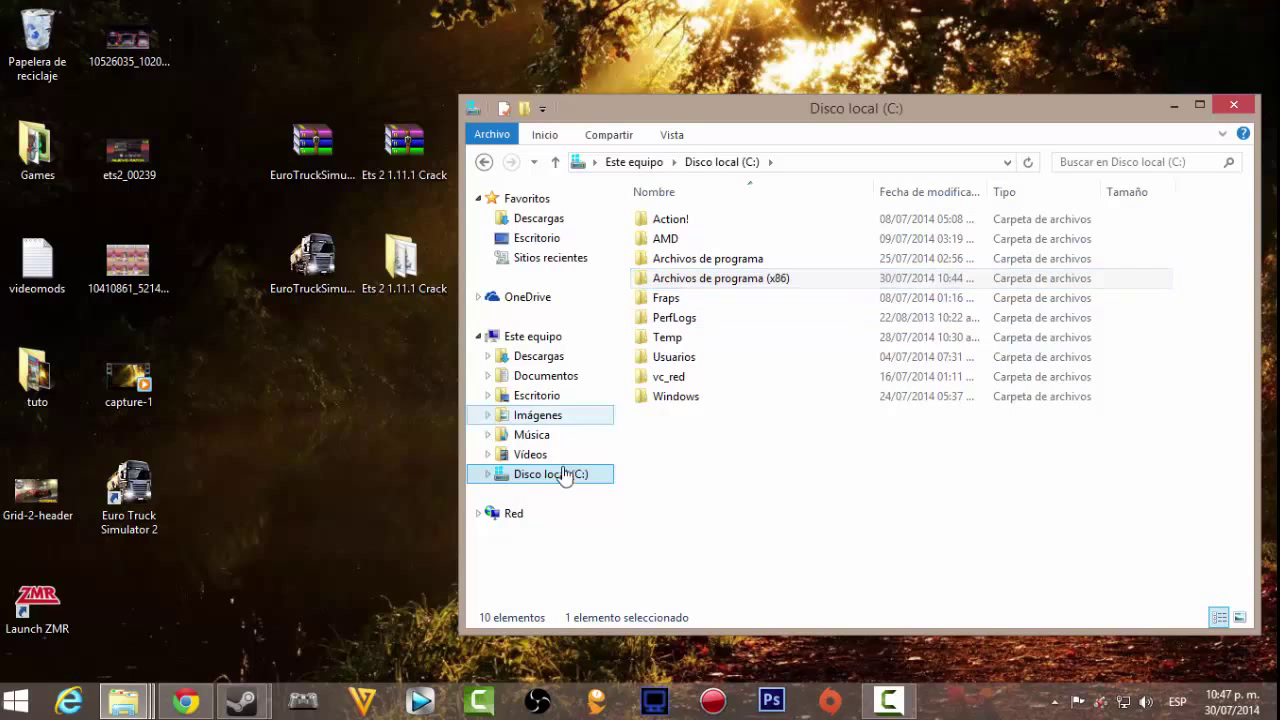
double_click(722, 278)
double_click(720, 494)
double_click(666, 225)
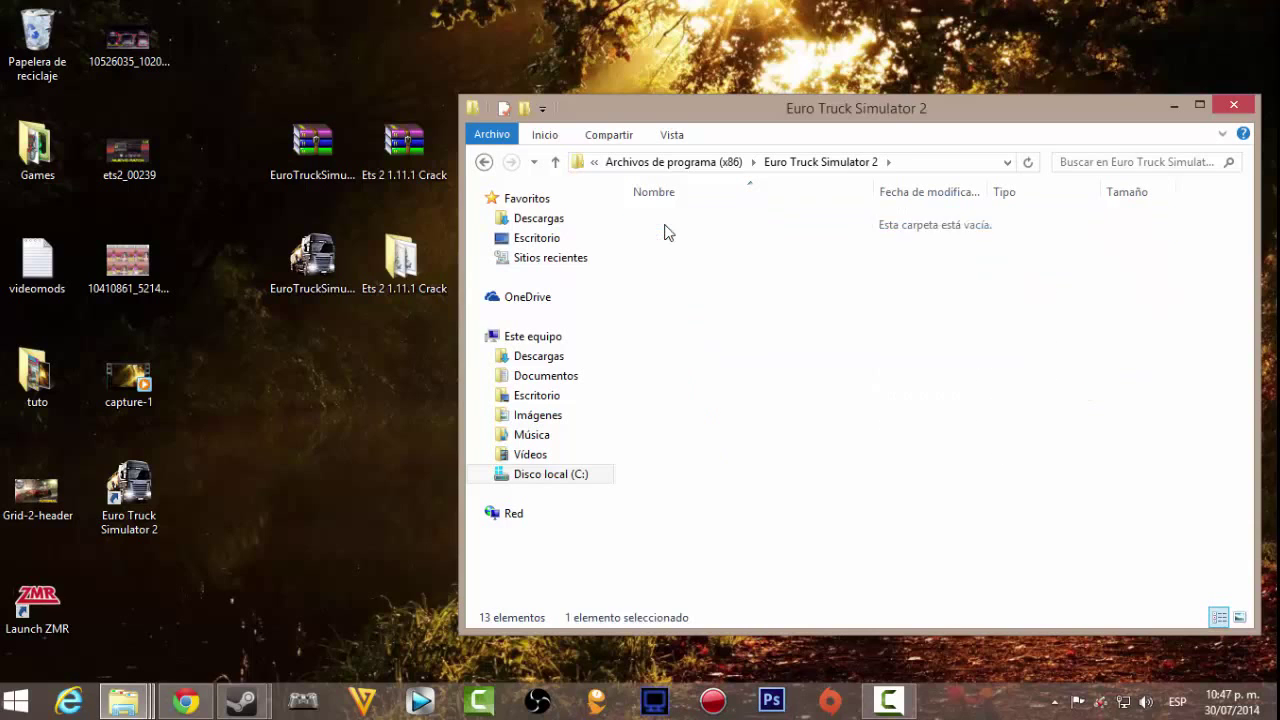
double_click(666, 224)
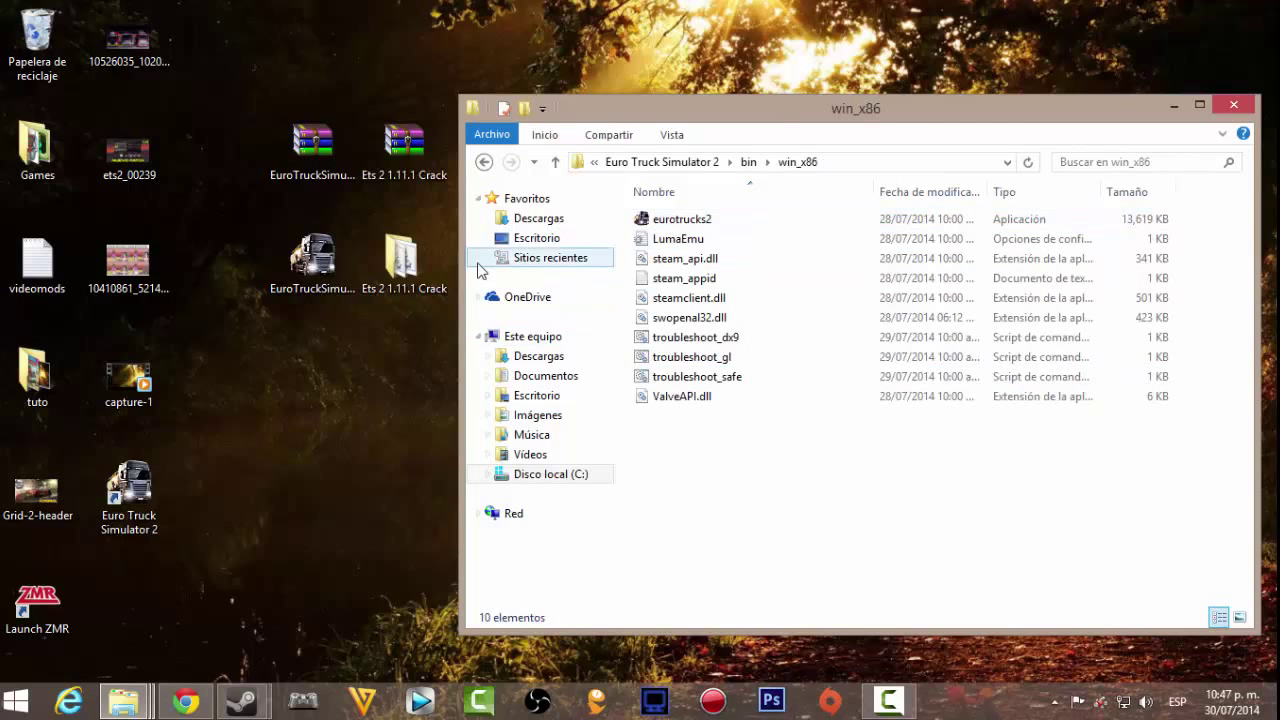
double_click(400, 258)
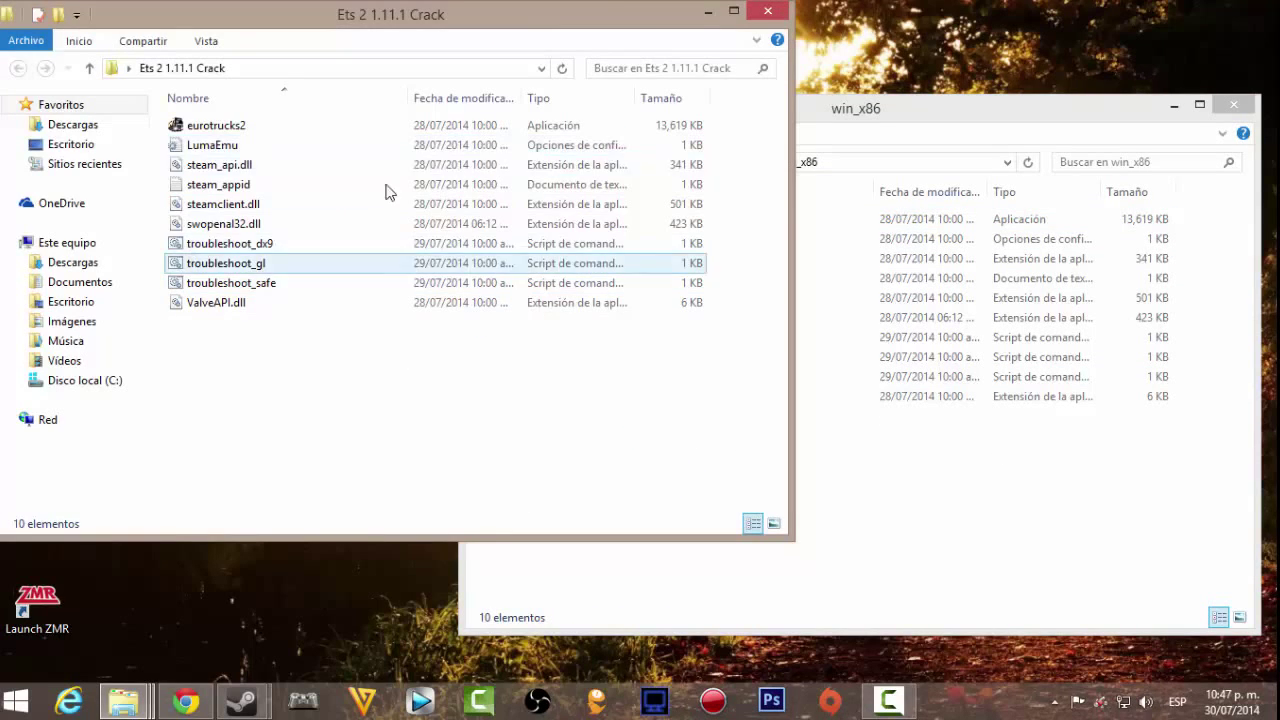
click(767, 11)
click(428, 148)
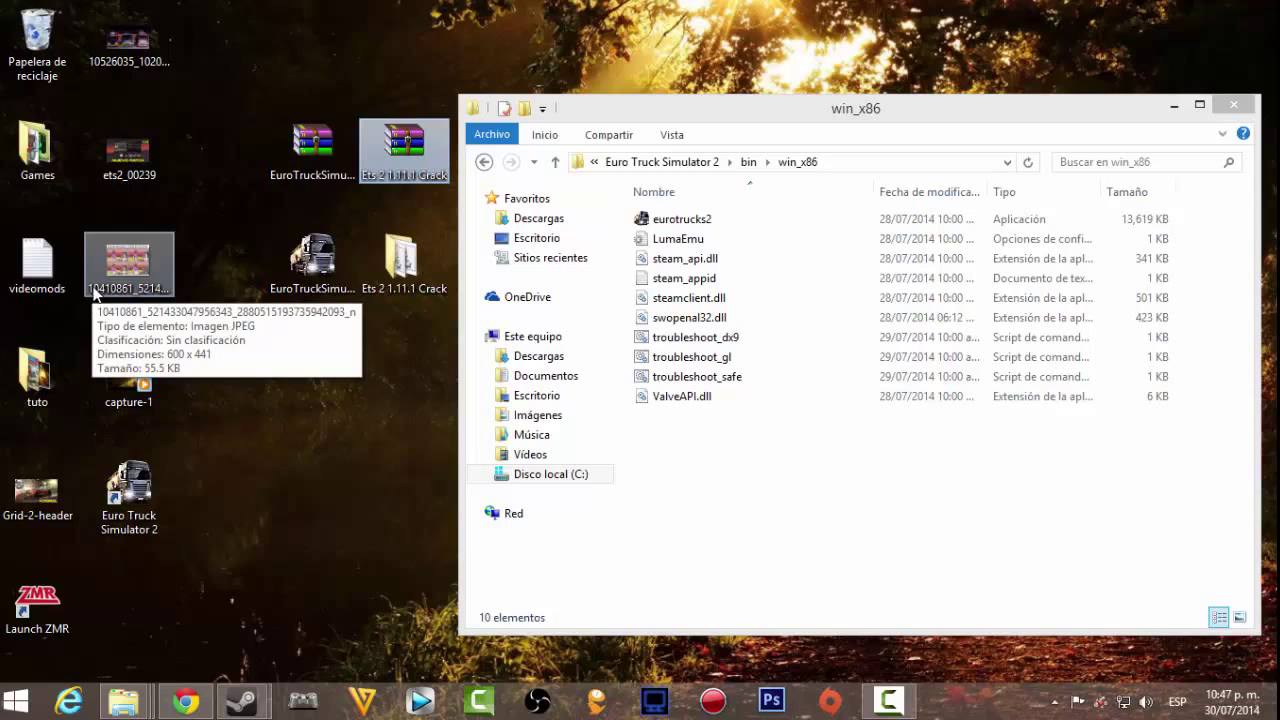
click(690, 357)
click(763, 486)
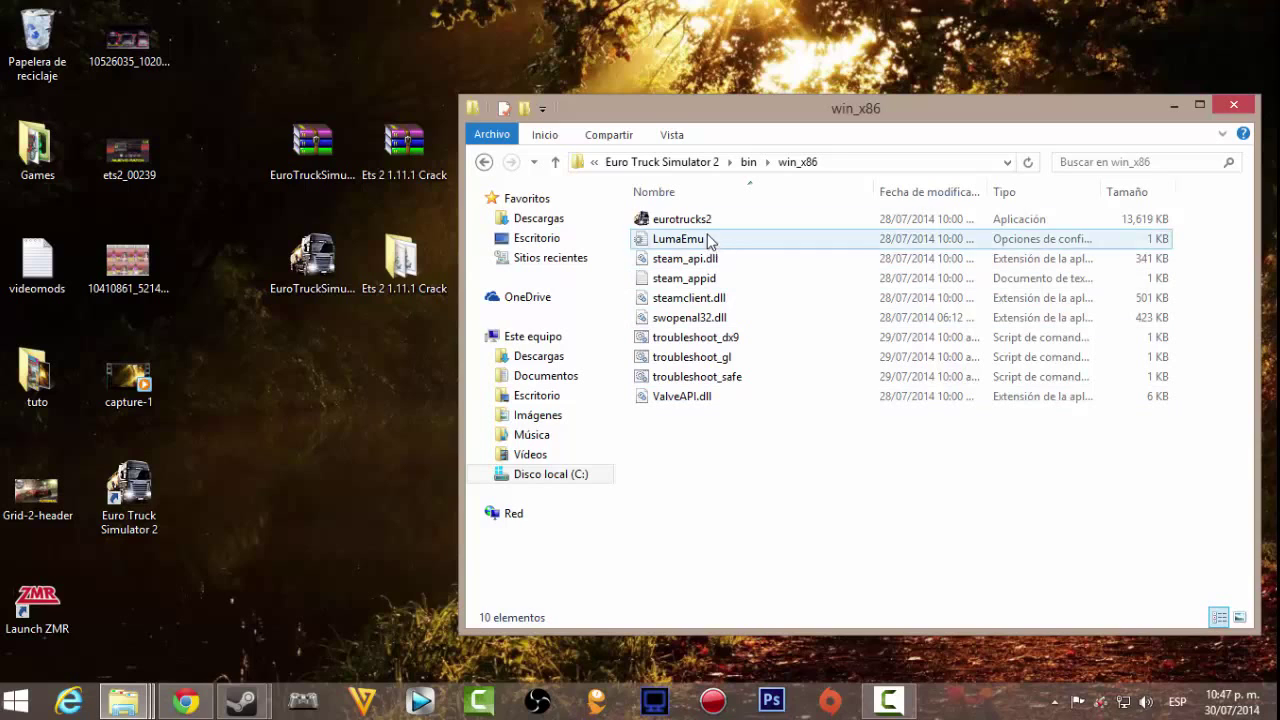
click(707, 224)
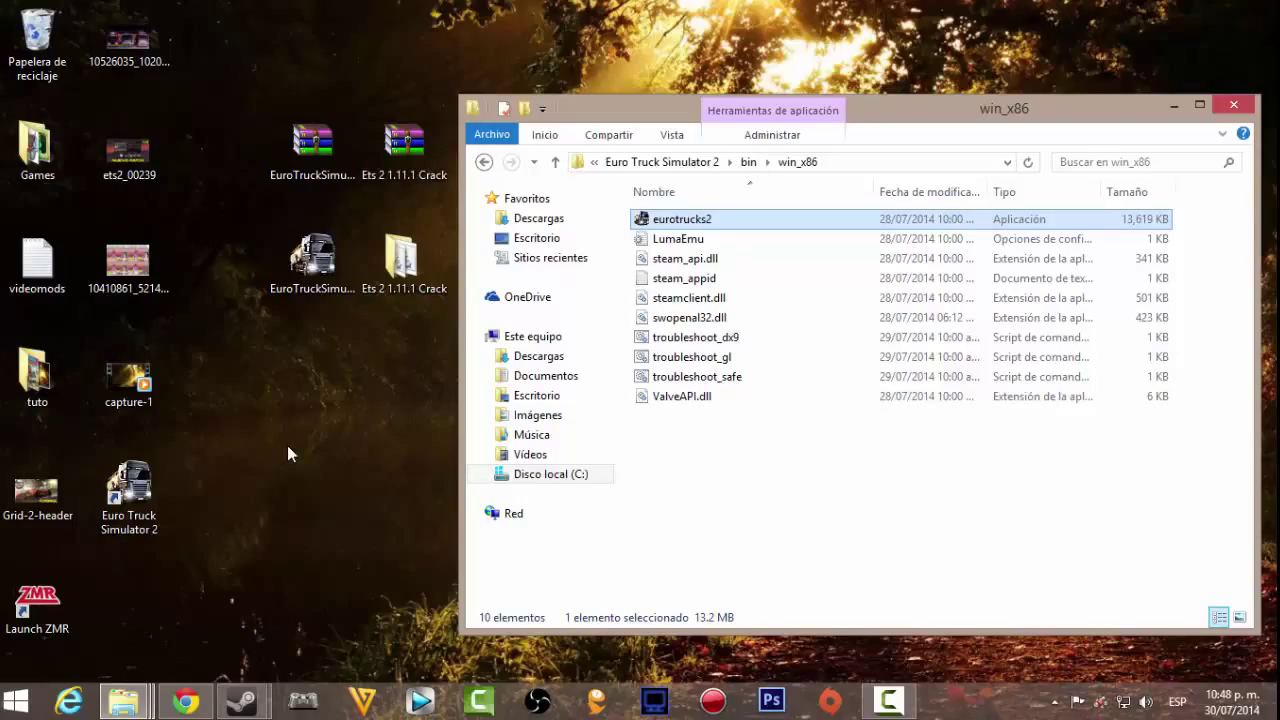
click(128, 478)
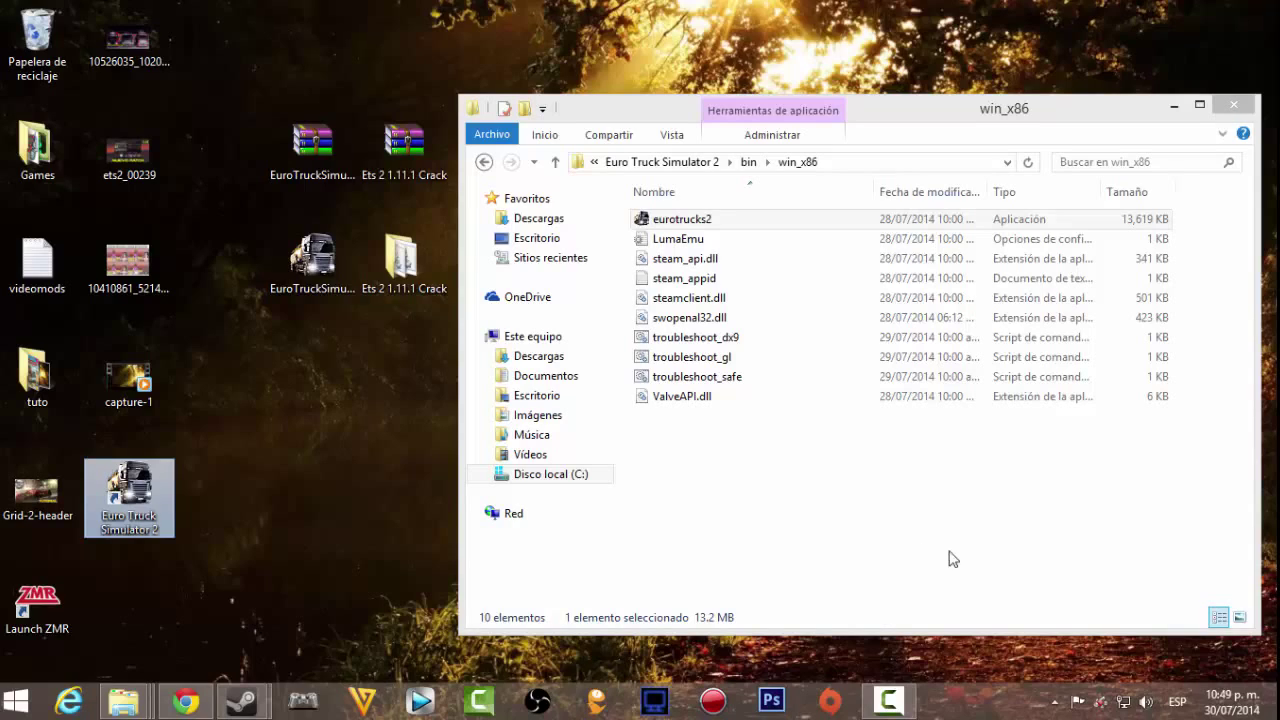
- Inspect the hidden system tray icons and close their list
click(1055, 702)
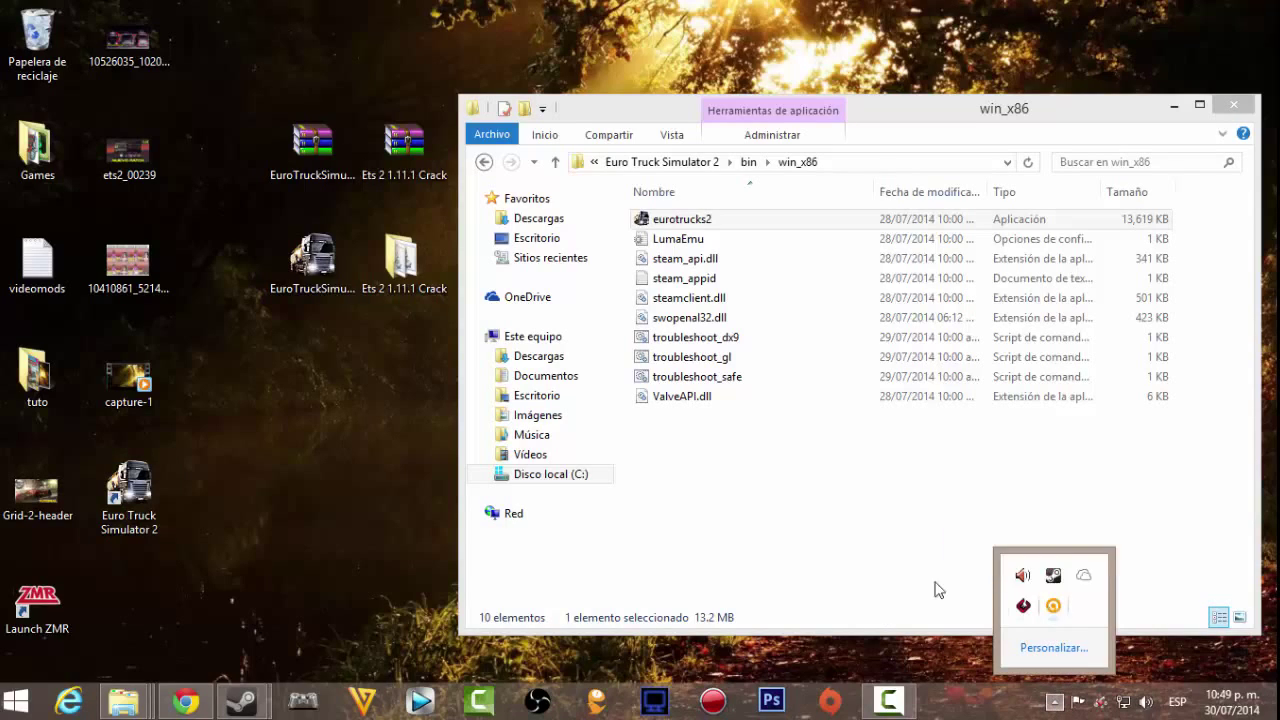
click(828, 514)
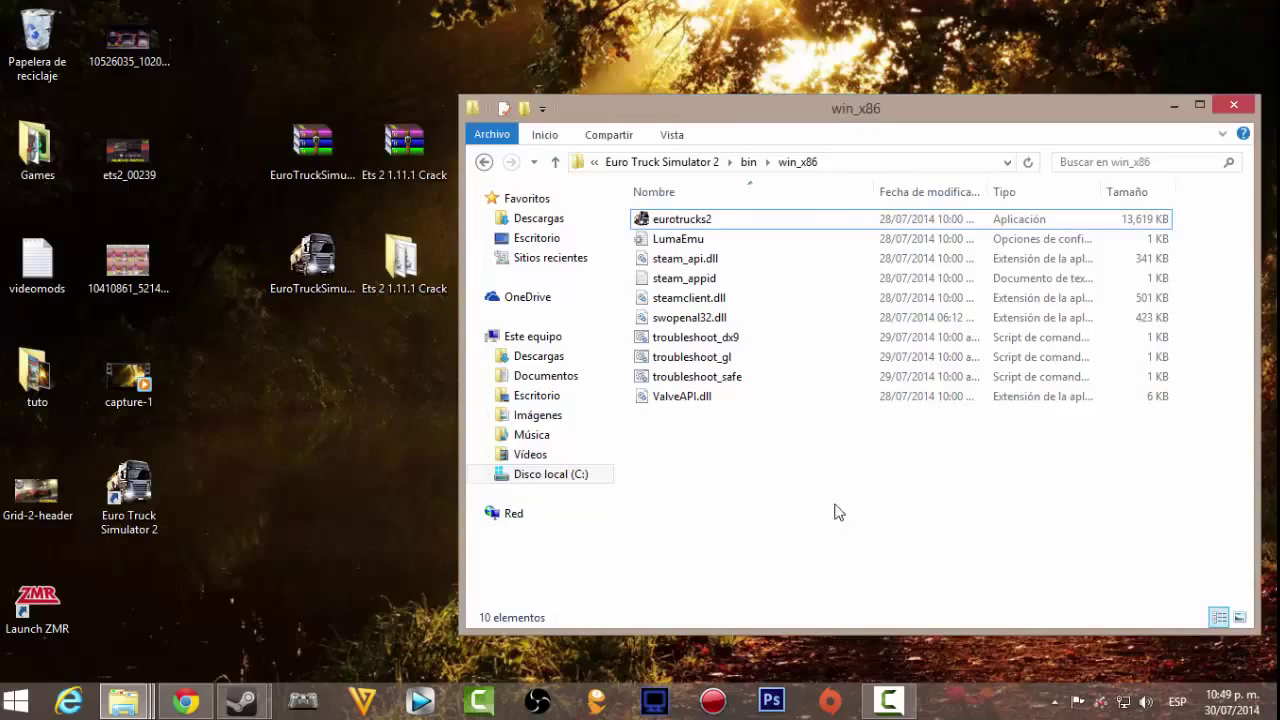
click(888, 702)
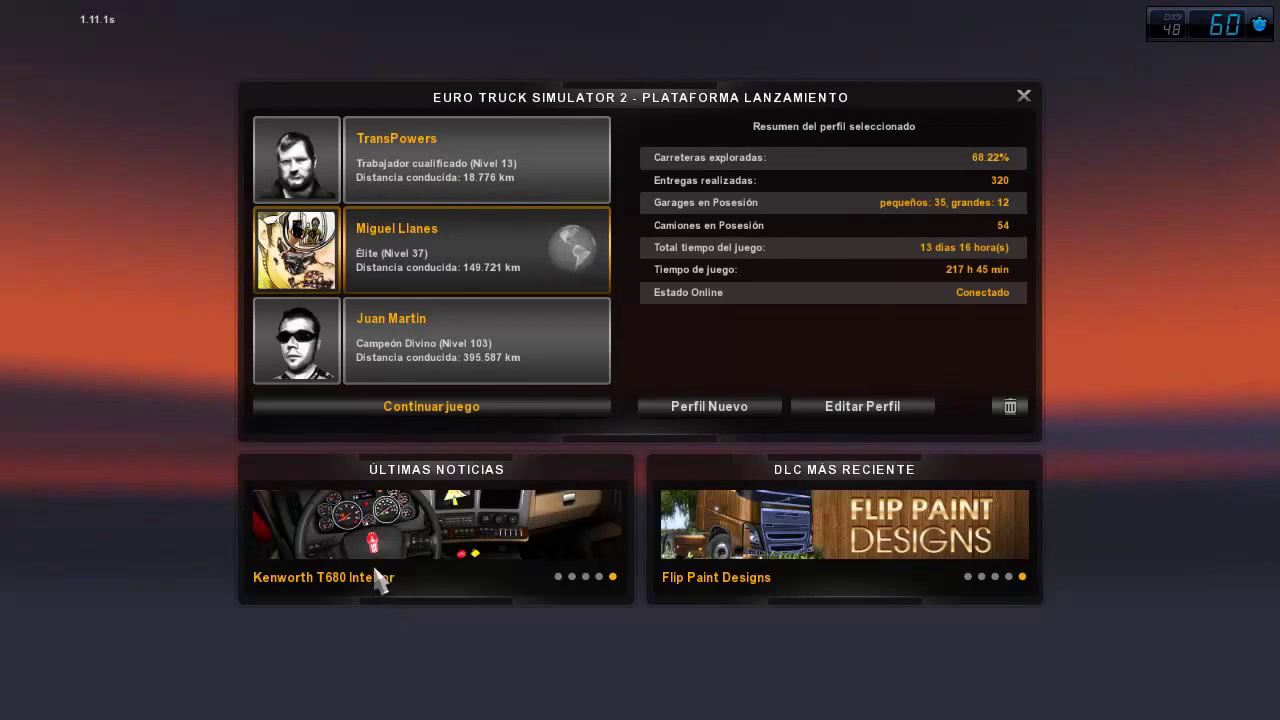
- Examine the latest news and most recent DLC entries on the game's launch screen
mouse_move(366, 521)
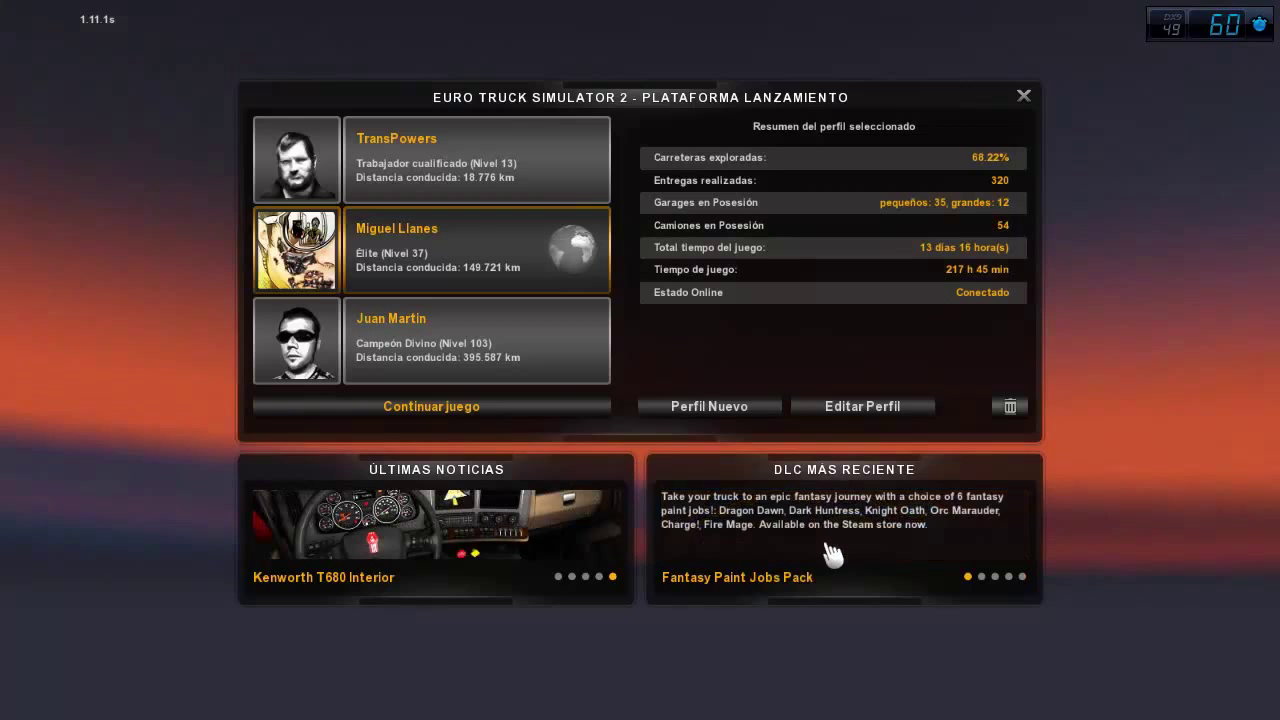
mouse_move(912, 500)
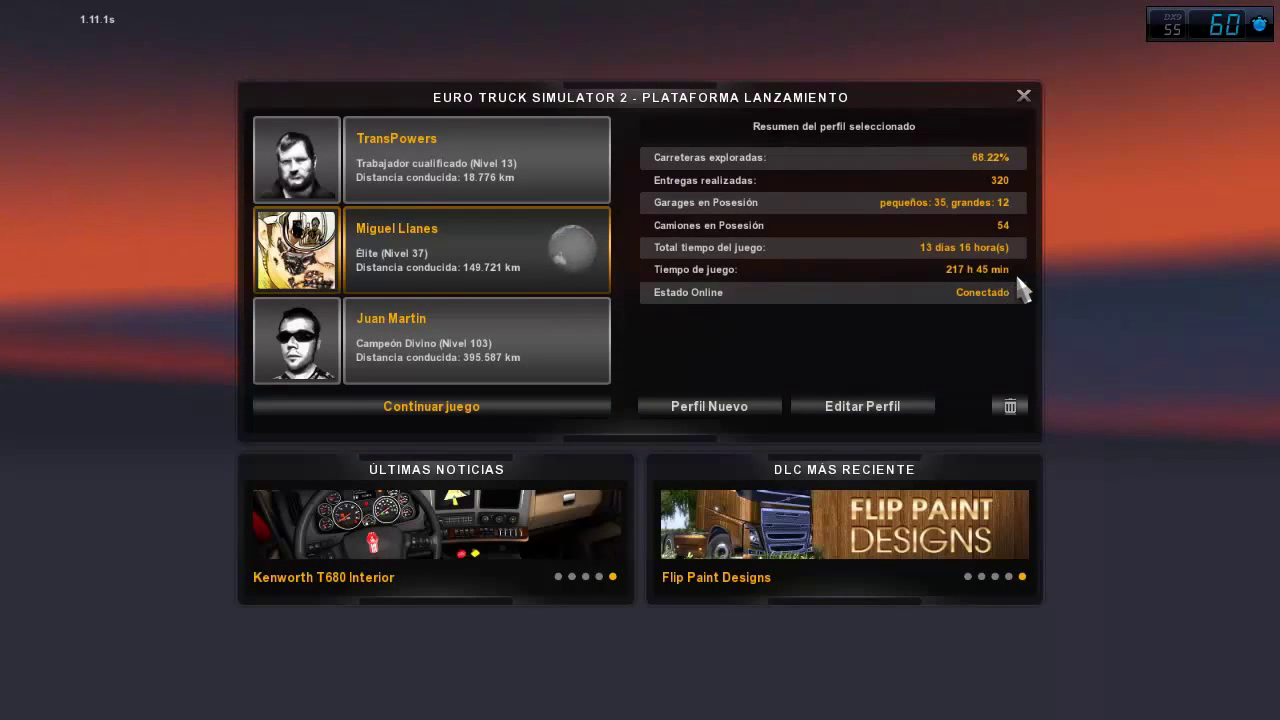
- Compare the summaries of the available driver profiles and select the Élite level 37 profile
click(523, 334)
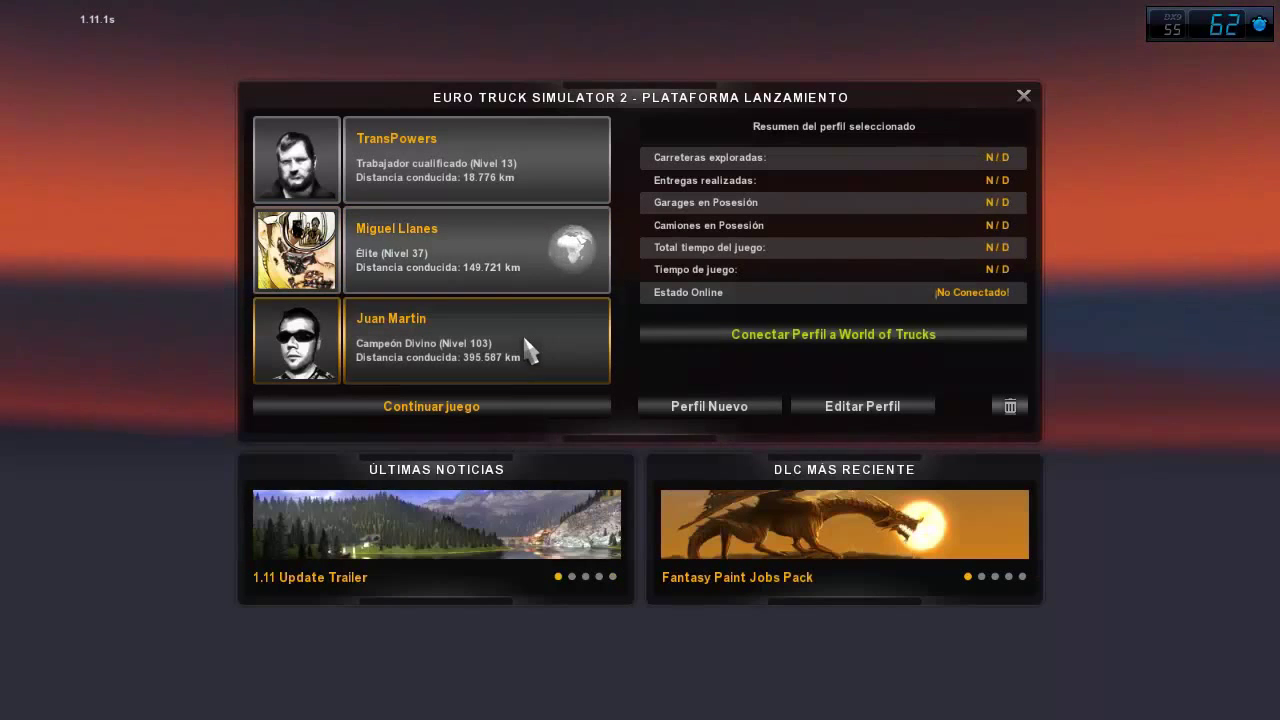
click(490, 250)
click(478, 197)
click(460, 345)
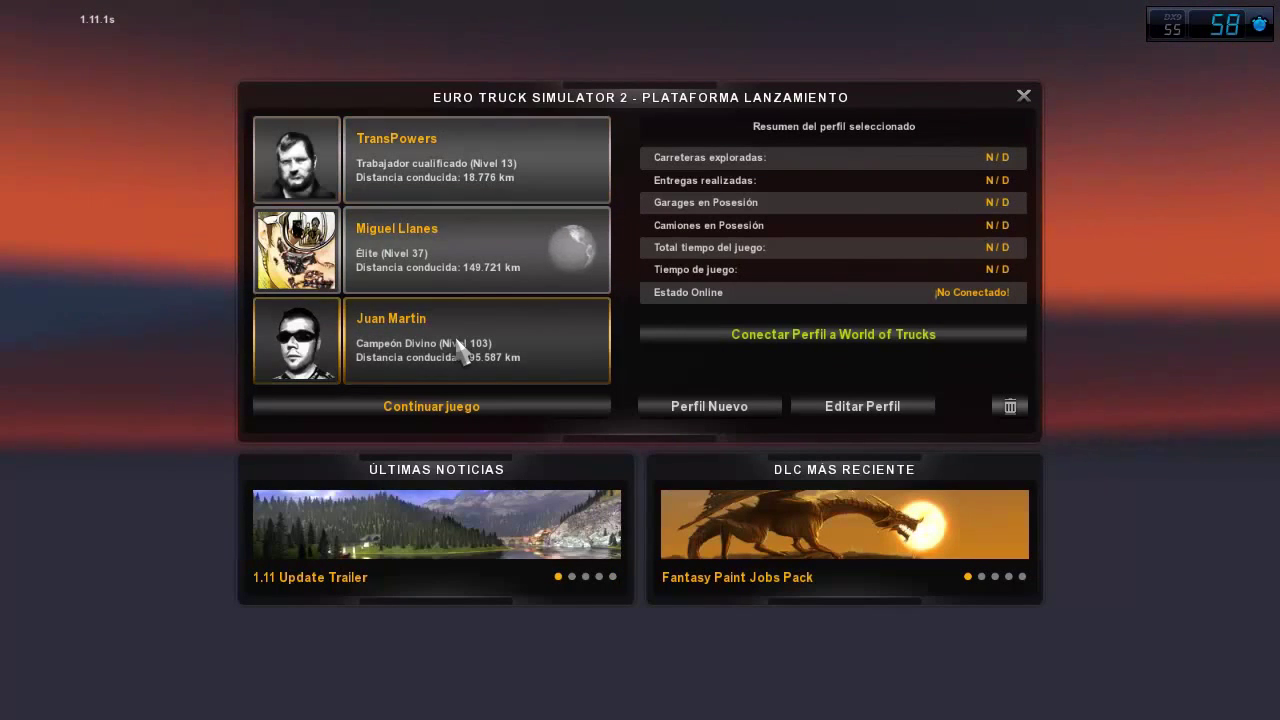
click(489, 268)
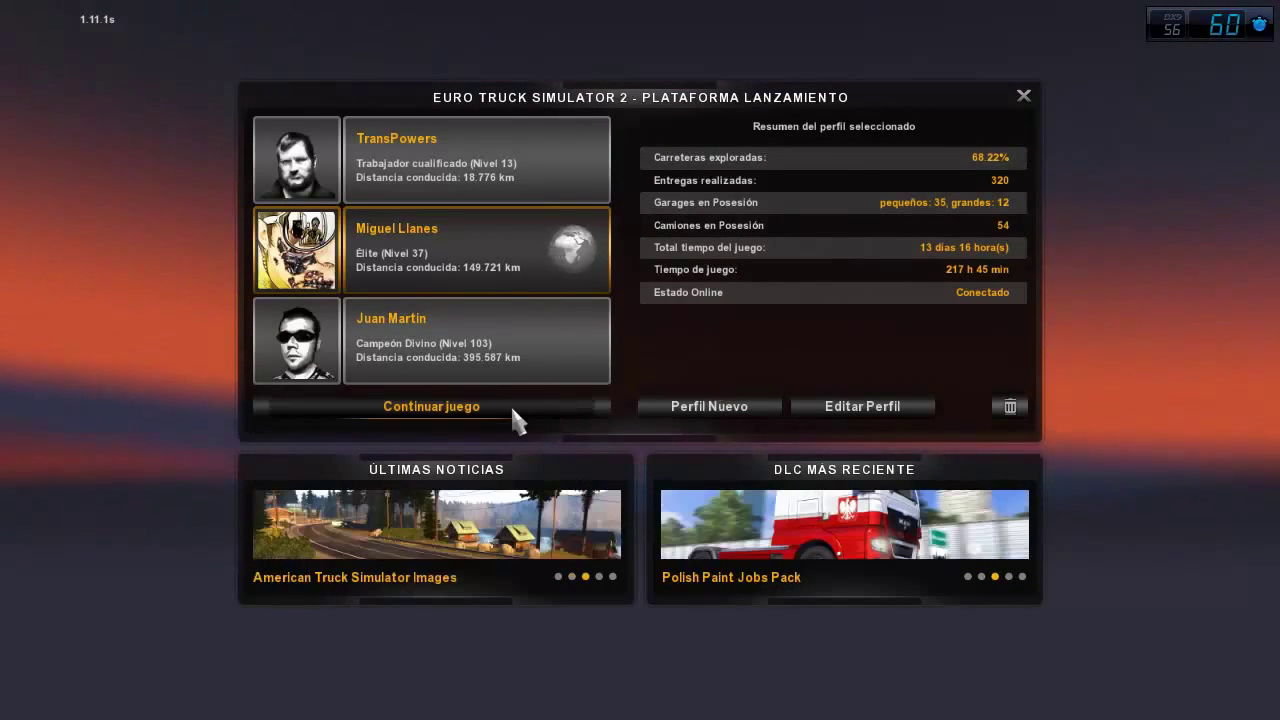
- Continue the game from the Semana 3 Lunes 2:00 autosave despite the missing mods and start driving
click(460, 407)
click(600, 457)
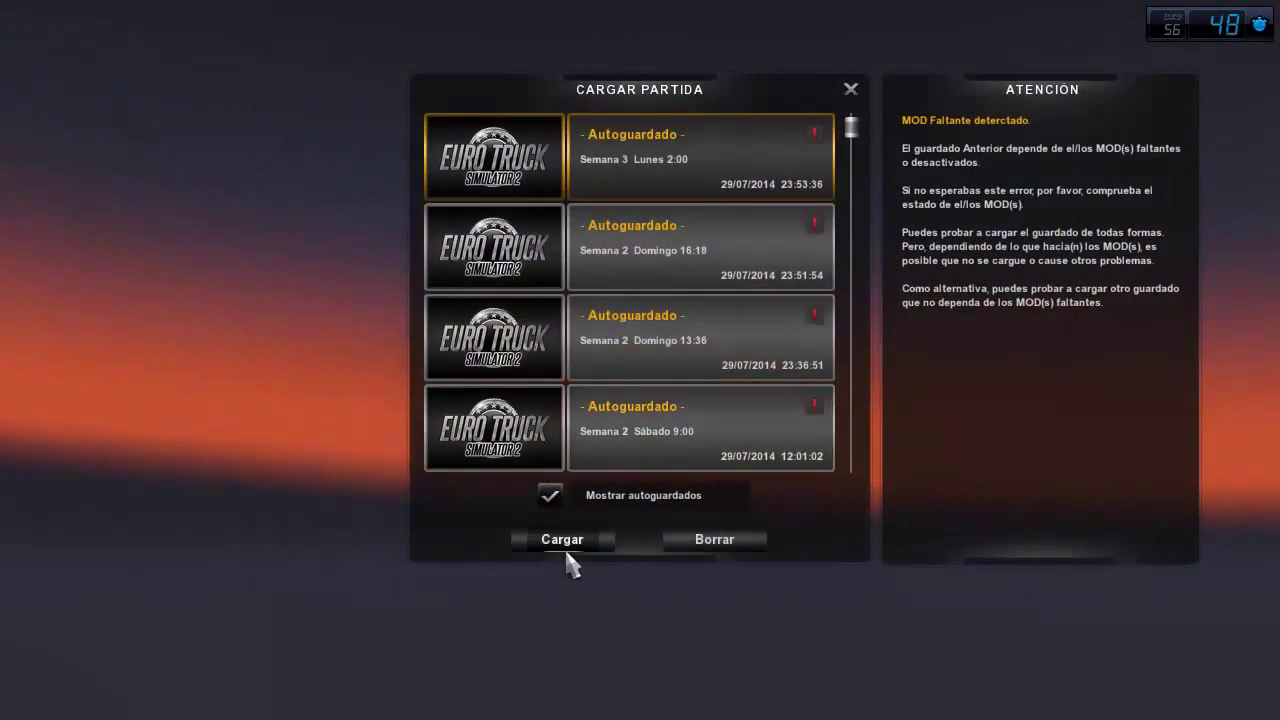
click(566, 550)
click(582, 478)
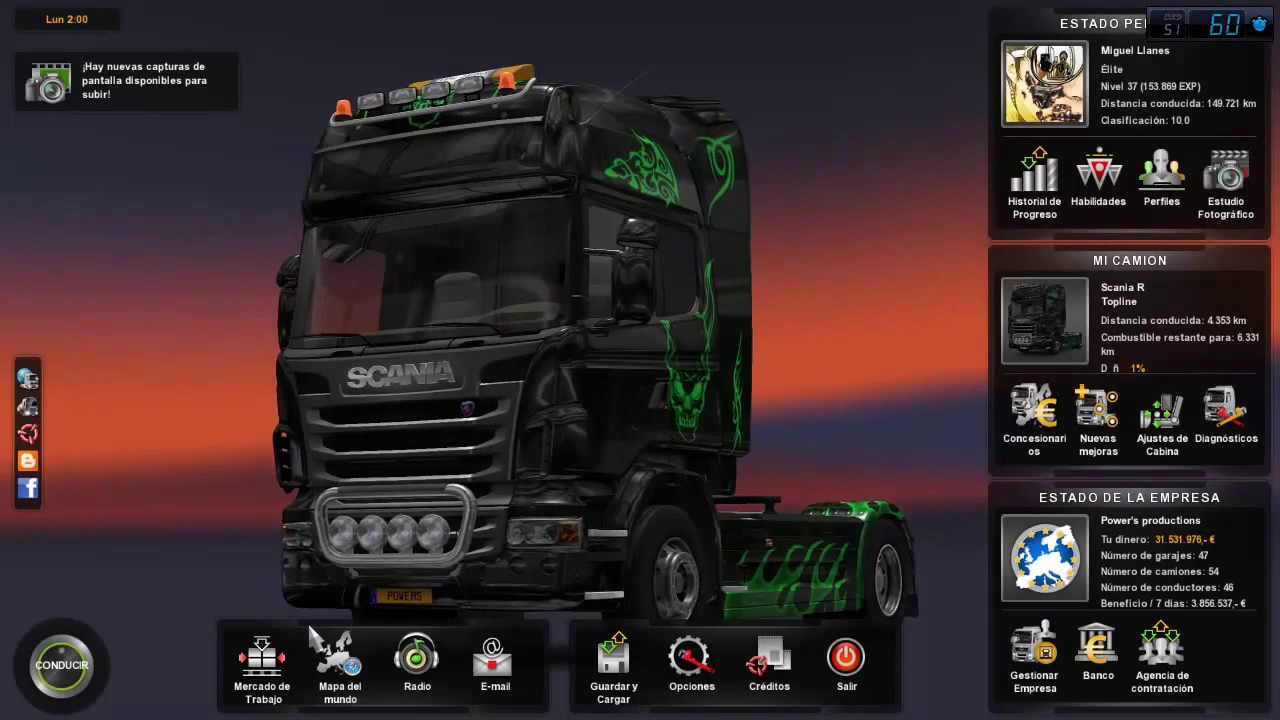
click(95, 667)
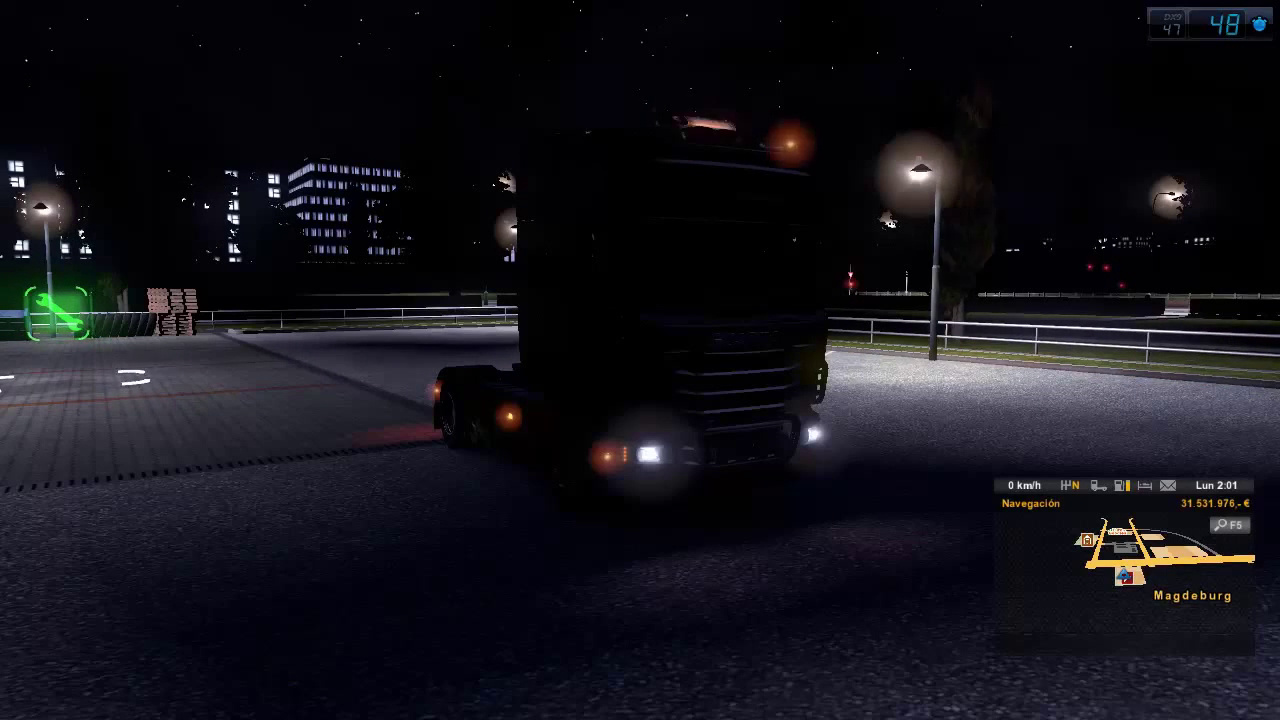
- Turn on the truck's high beams and pull away in drive, using the interior cab camera
key(k)
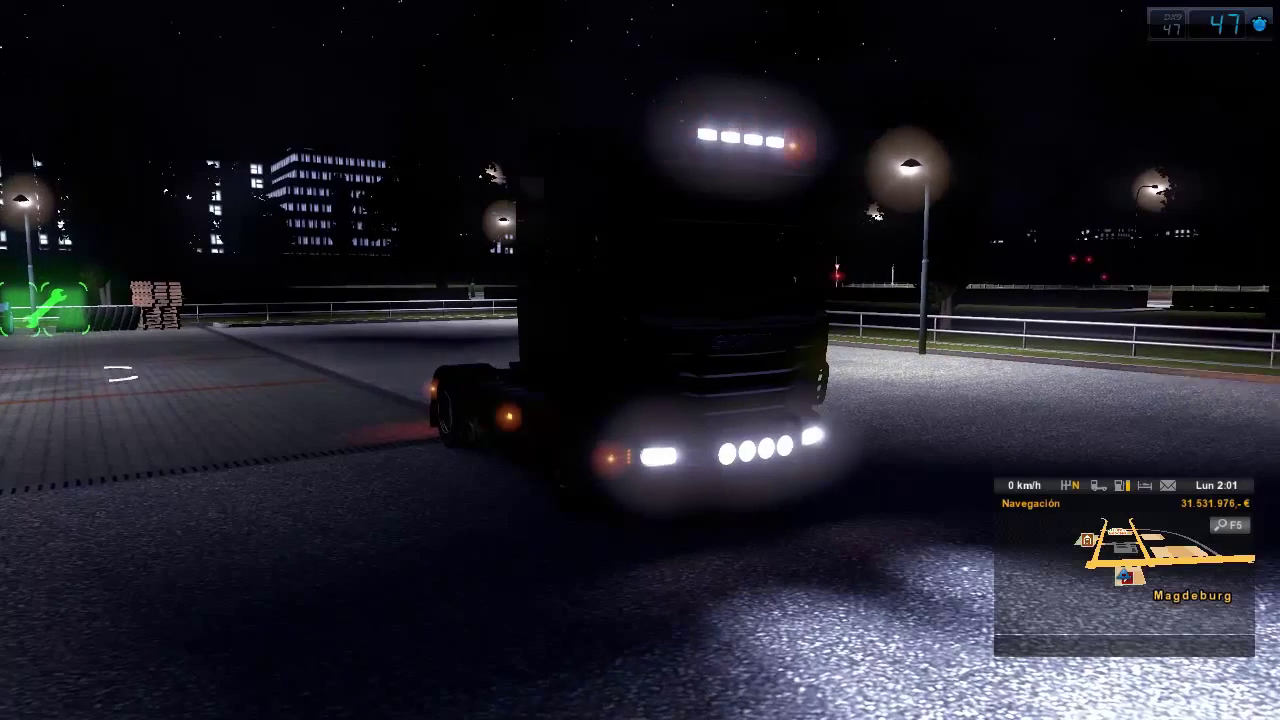
key(shift)
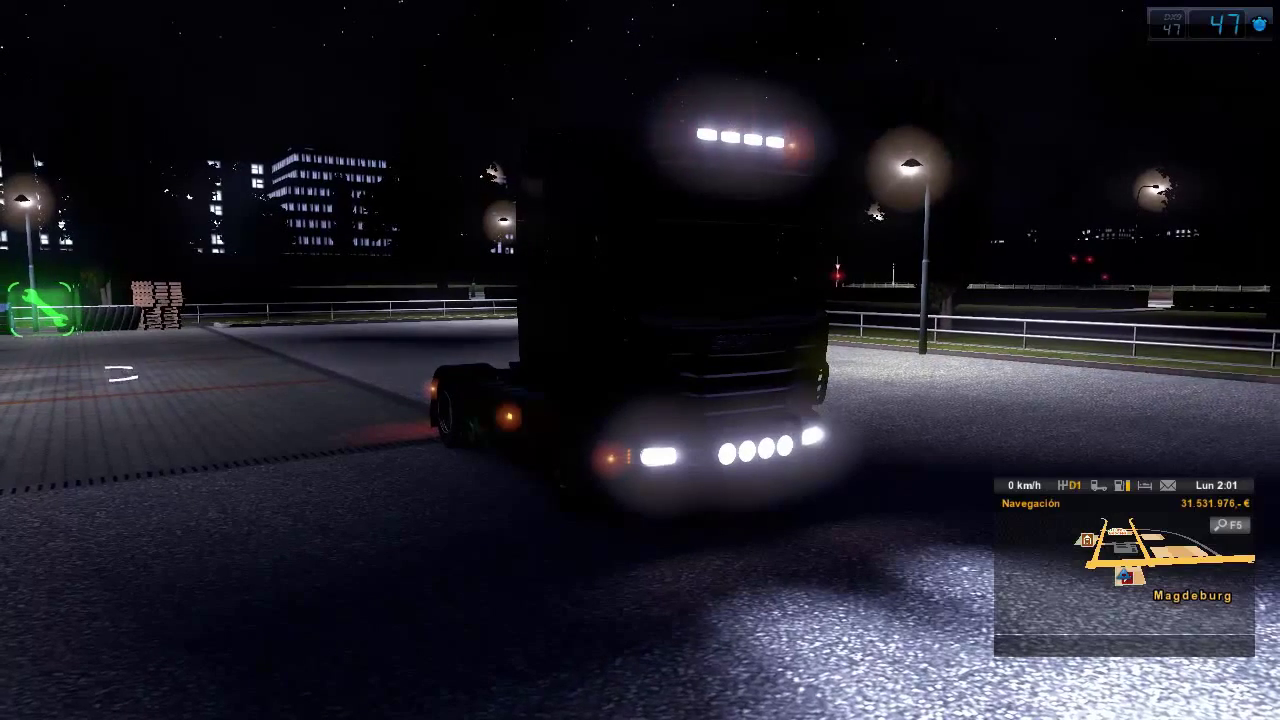
key(w)
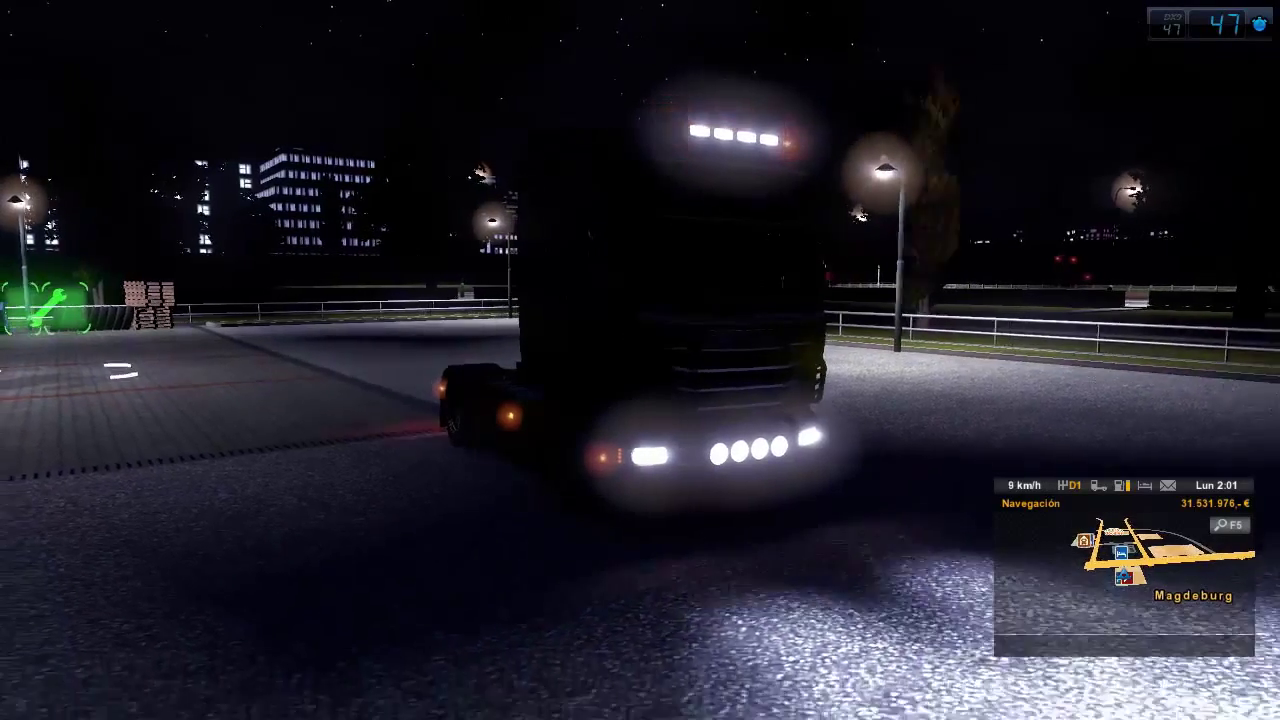
key(1)
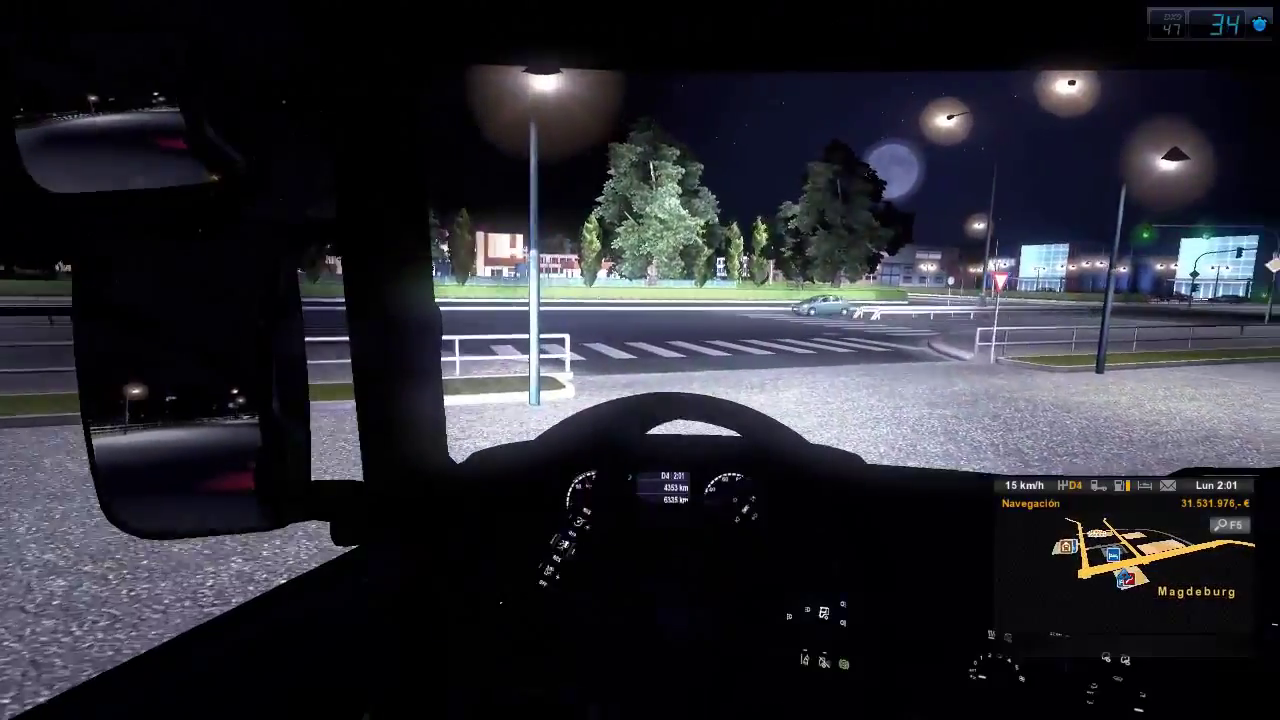
- Steer the truck out of the yard and turn right onto the main road in Magdeburg
key(d)
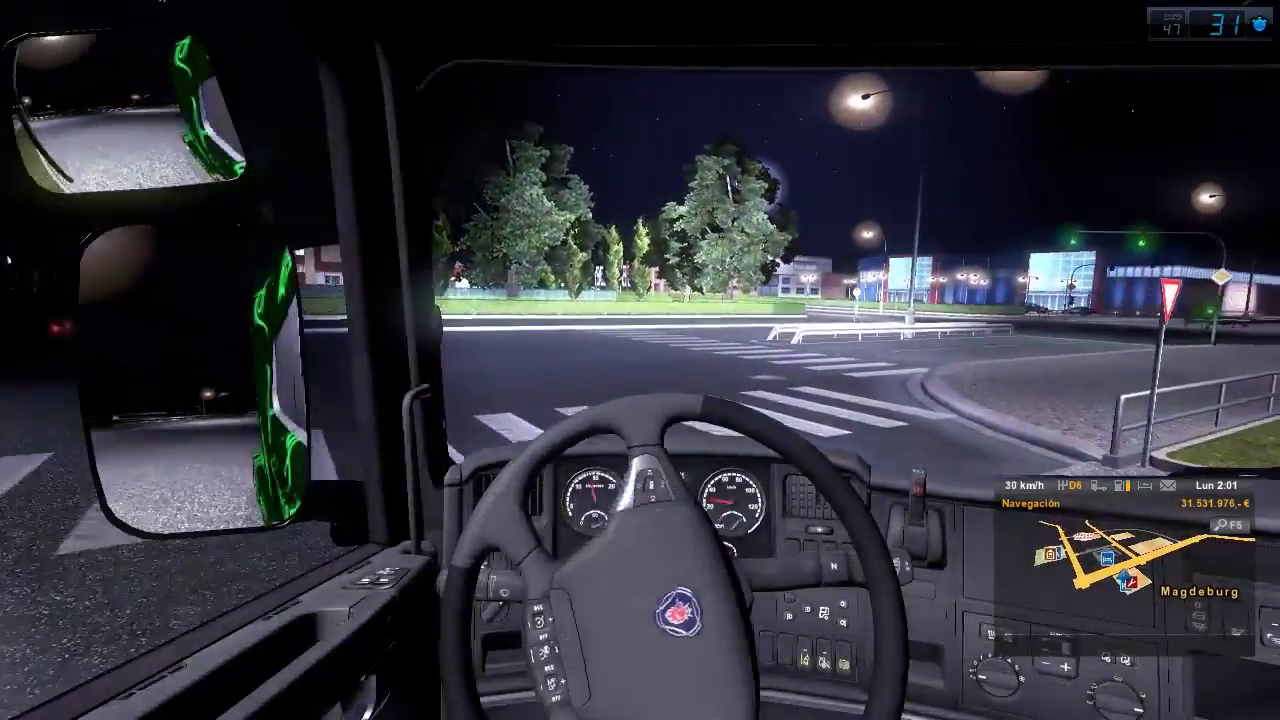
key(w)
key(a)
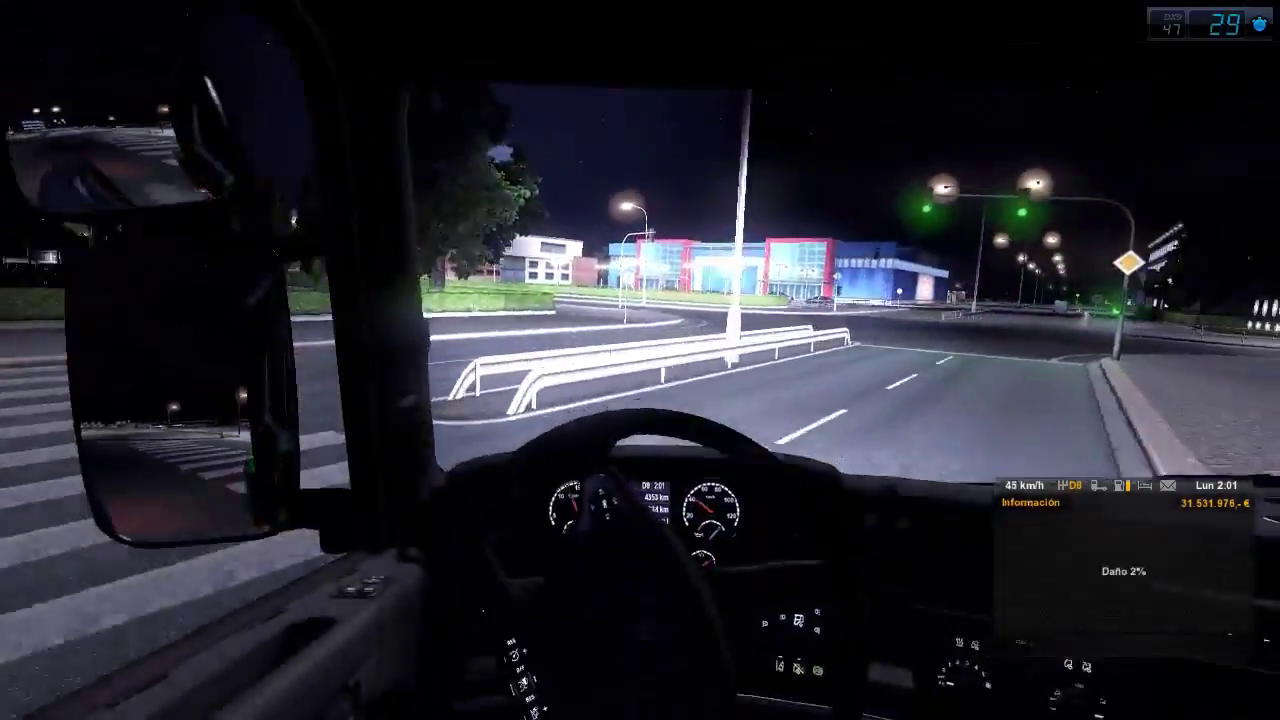
key(d)
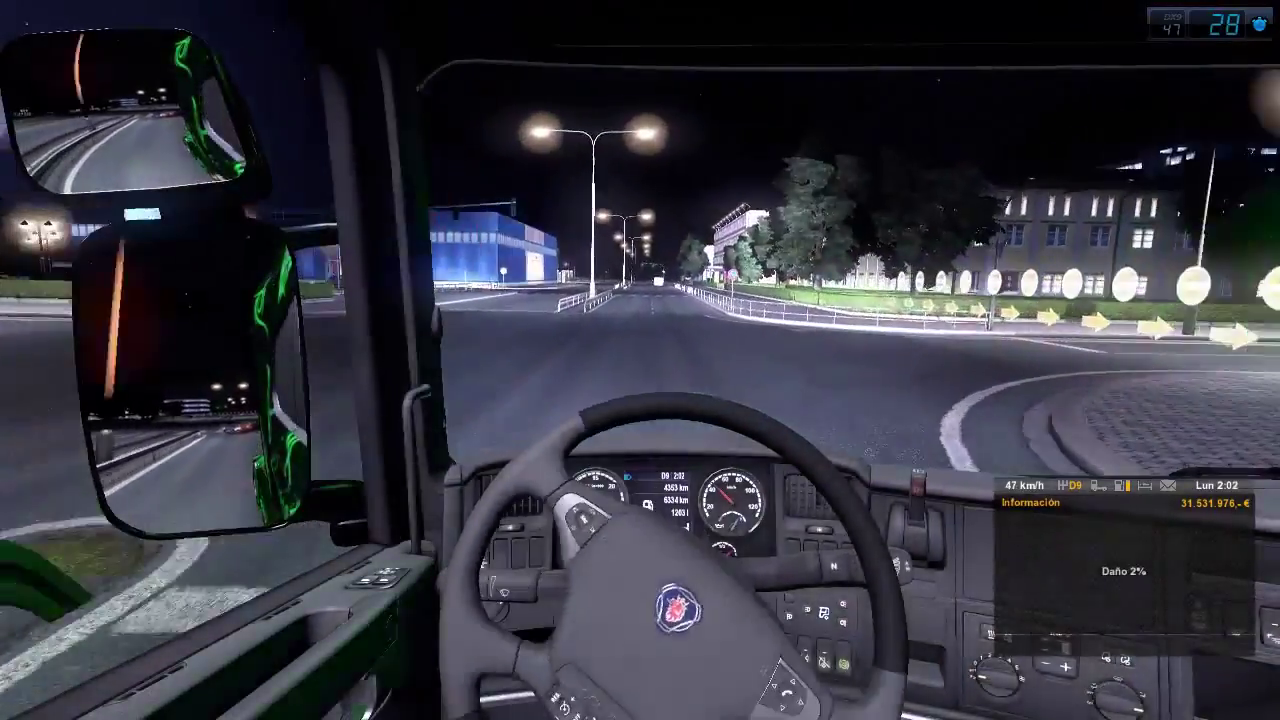
- Drive straight along the Magdeburg road and brake to a full stop before the crosswalk
key(w)
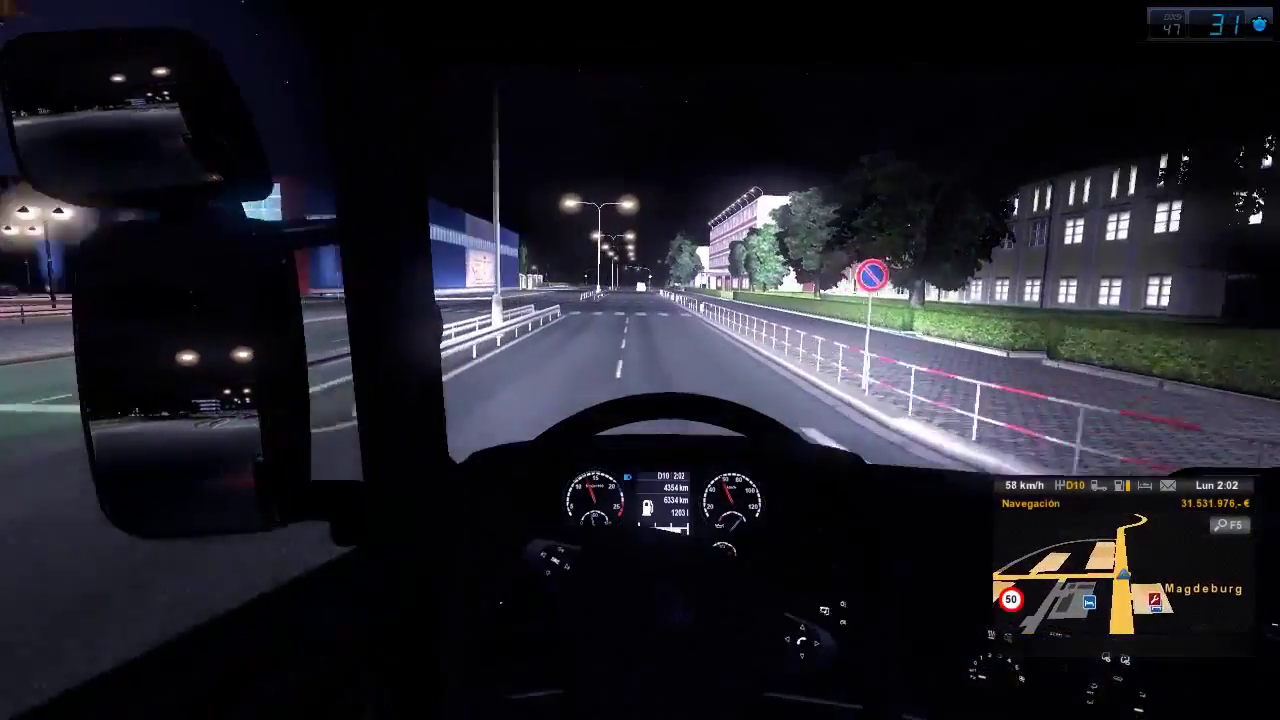
key(w)
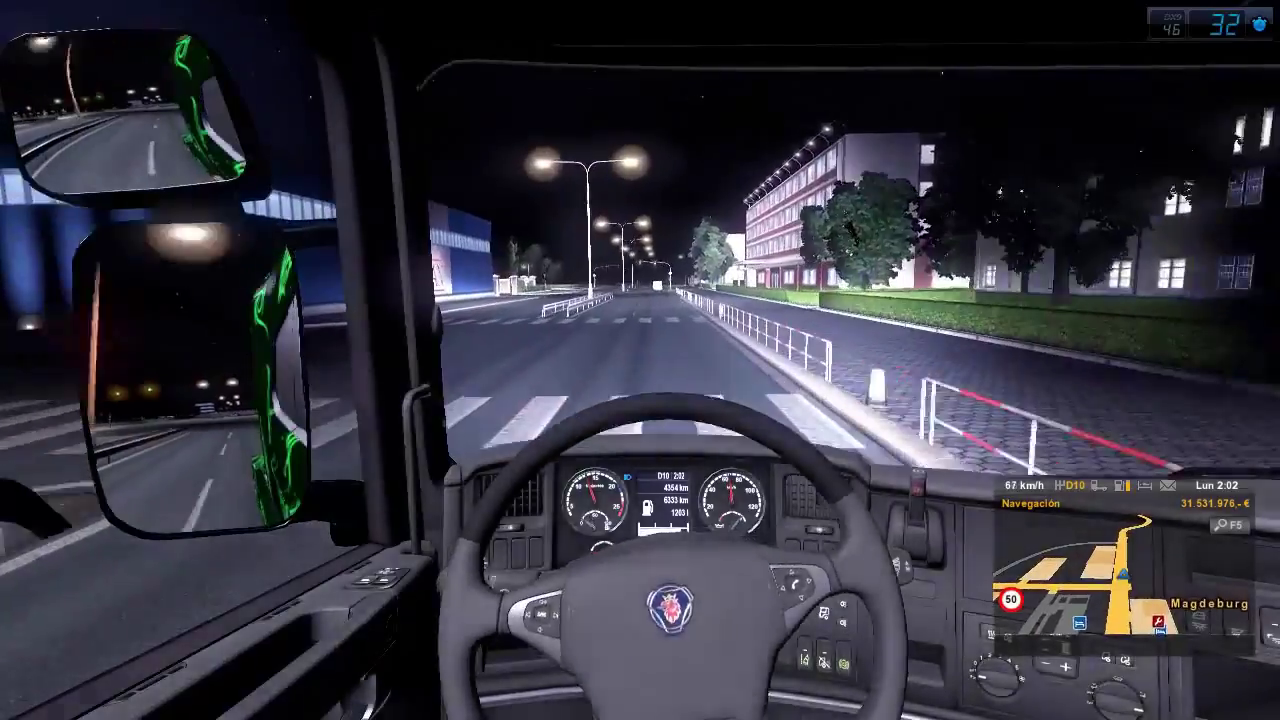
key(s)
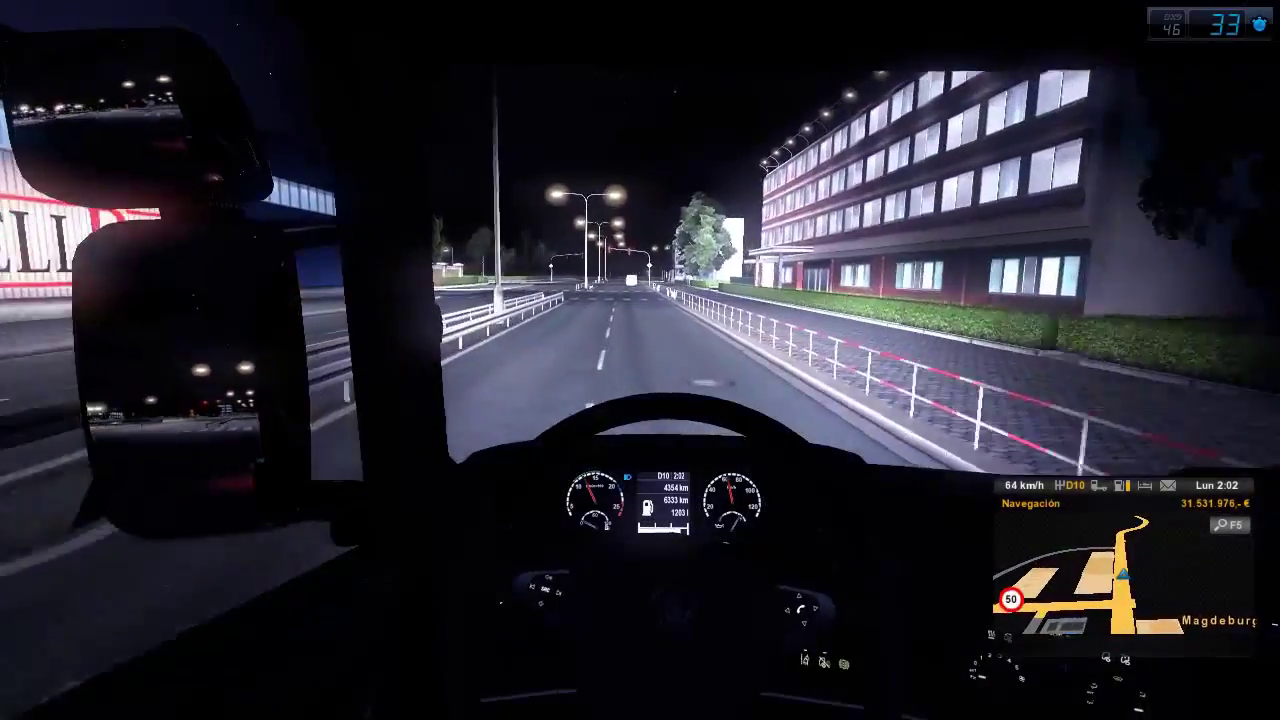
key(s)
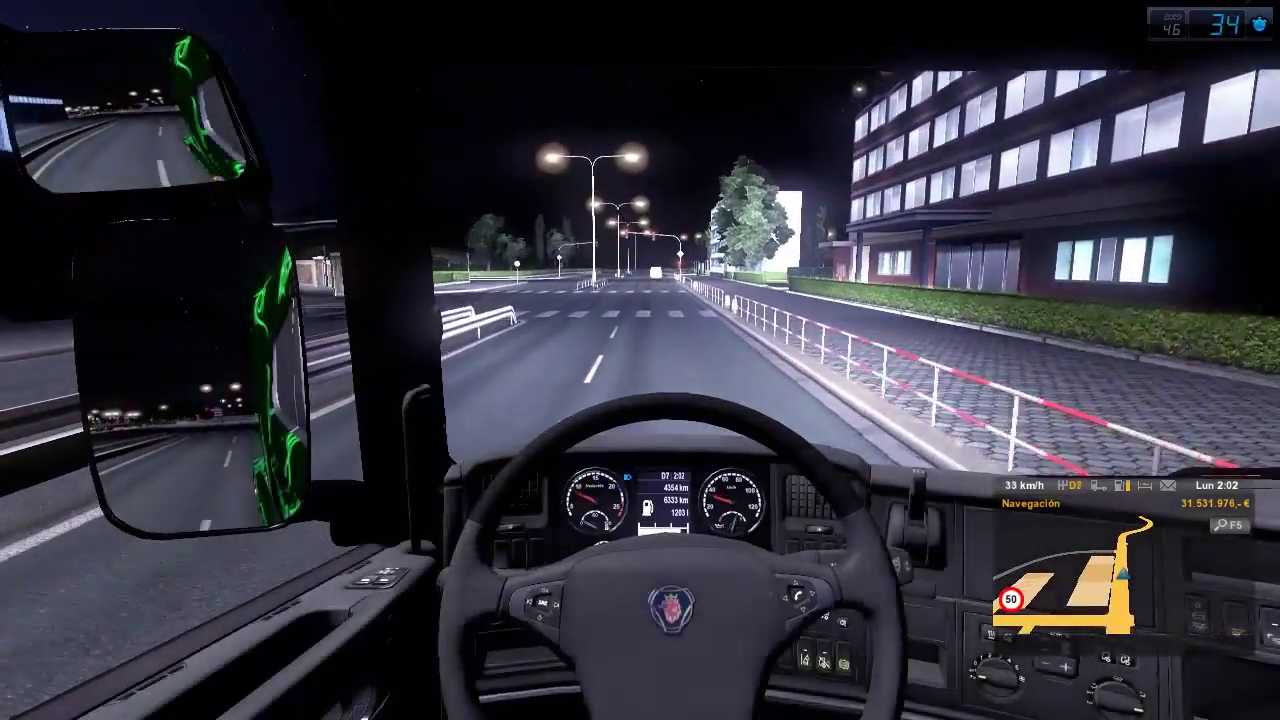
key(s)
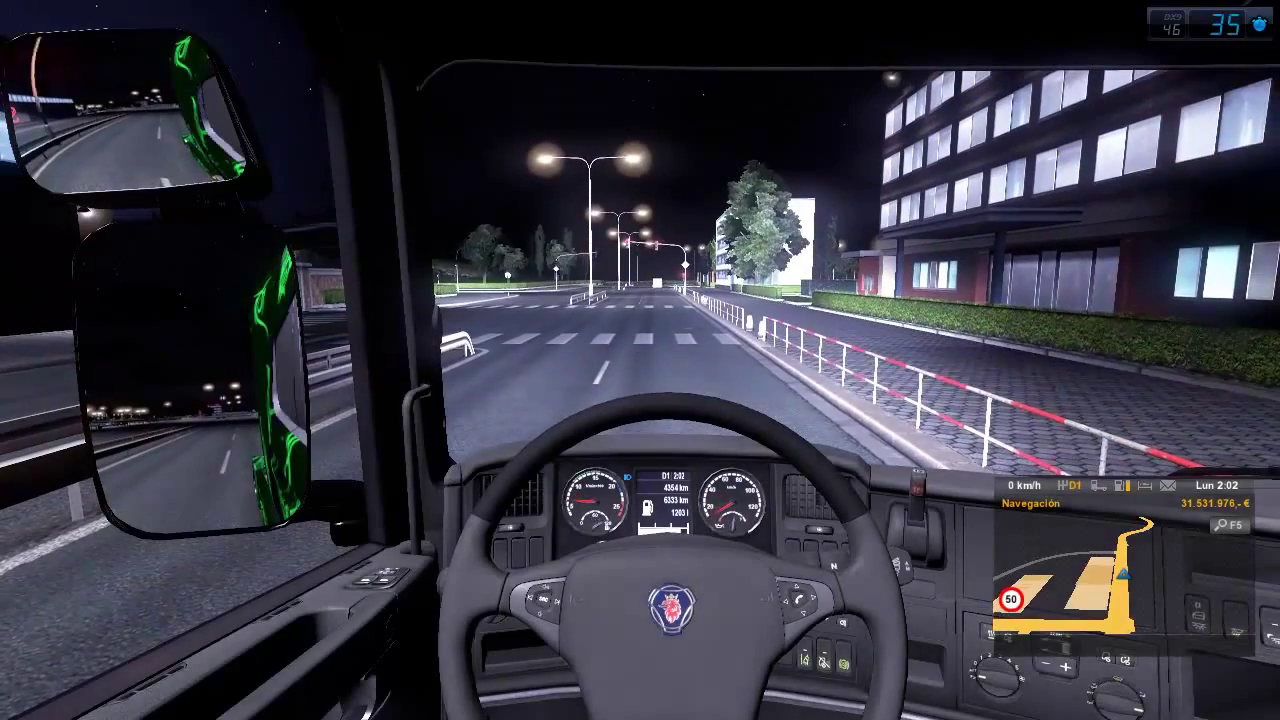
- Pause driving and open the seat adjustment from the truck's cabin settings
key(Escape)
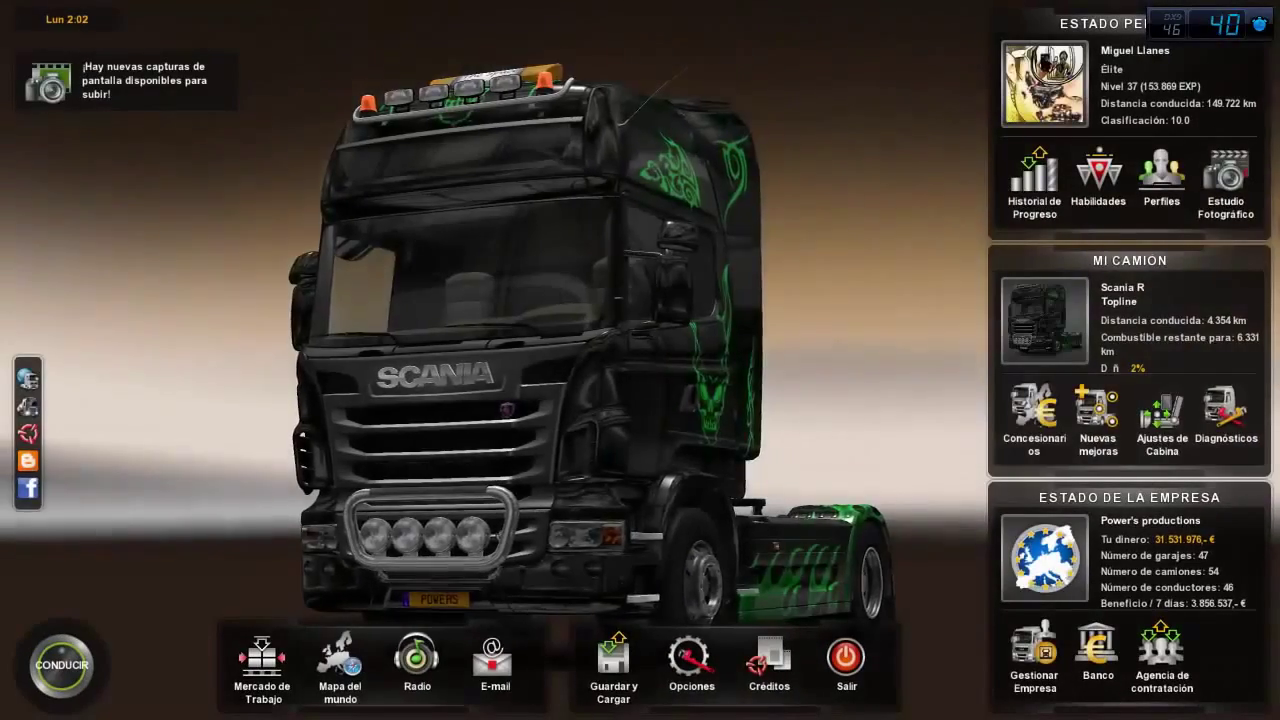
click(1162, 415)
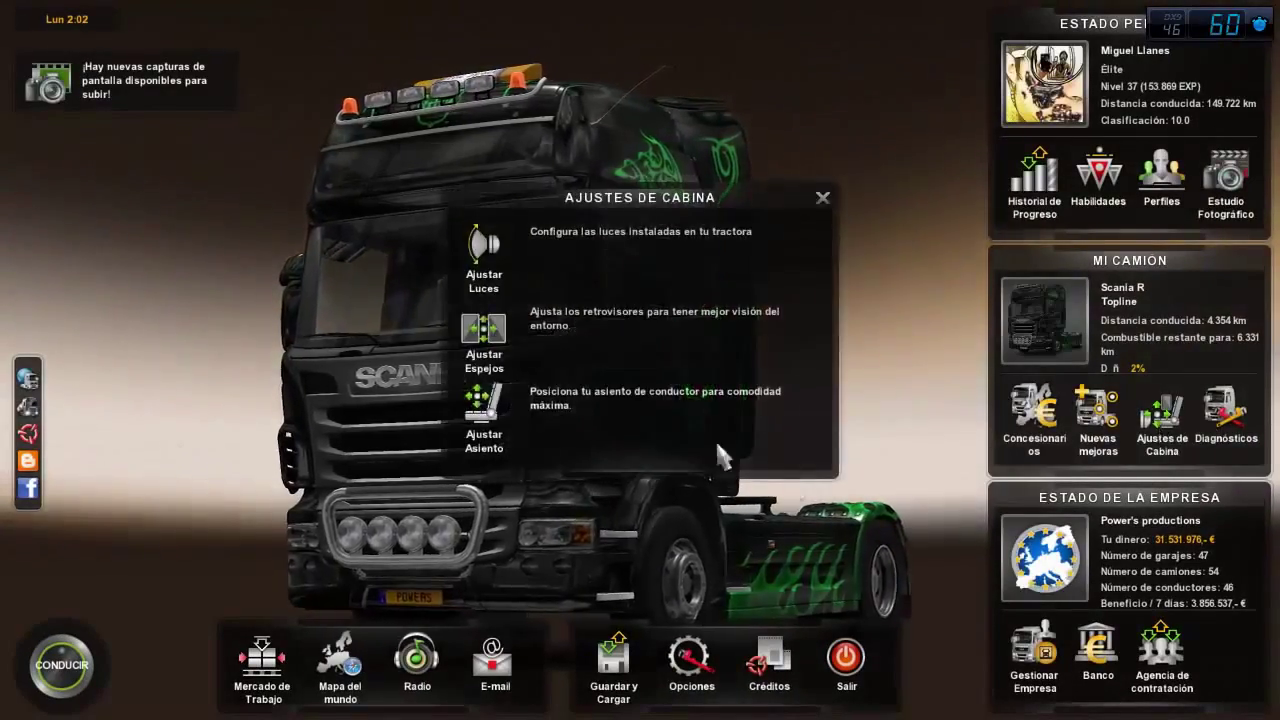
click(488, 443)
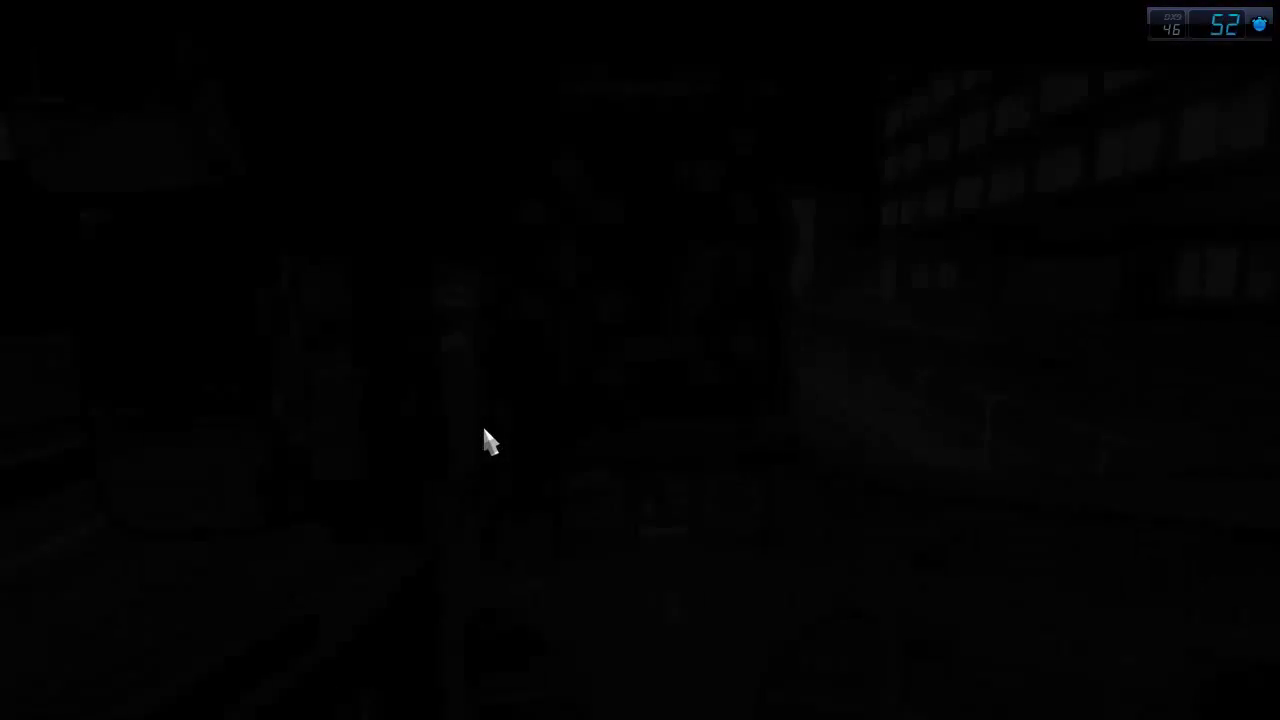
- Try shifting the driver's seat sideways in both directions and changing its vertical adjustment
key(d)
key(d)
key(d)
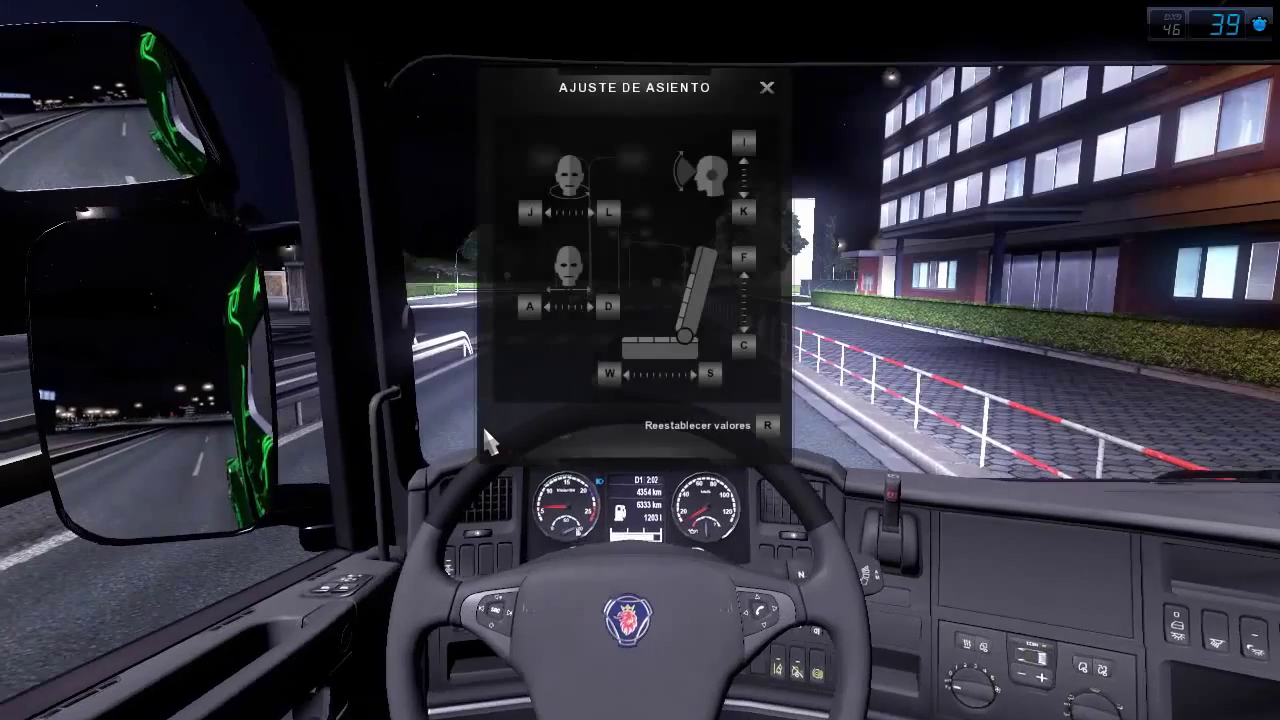
key(a)
key(a)
key(a)
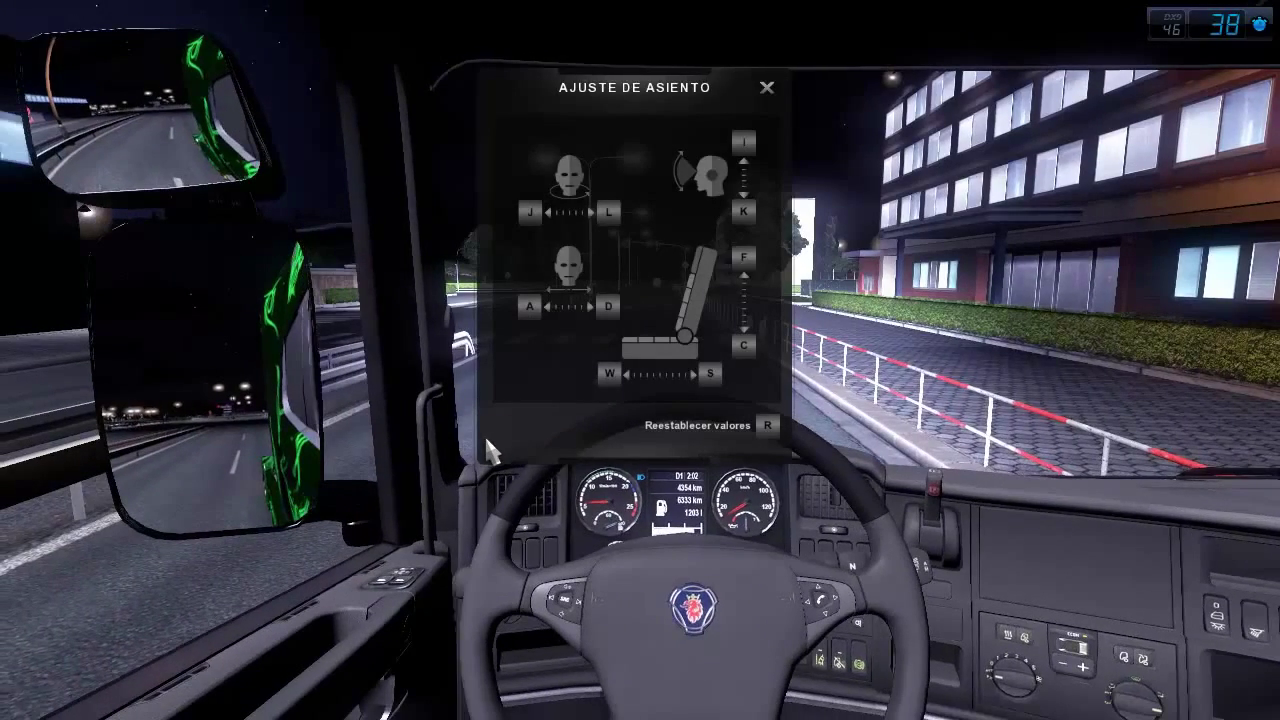
key(c)
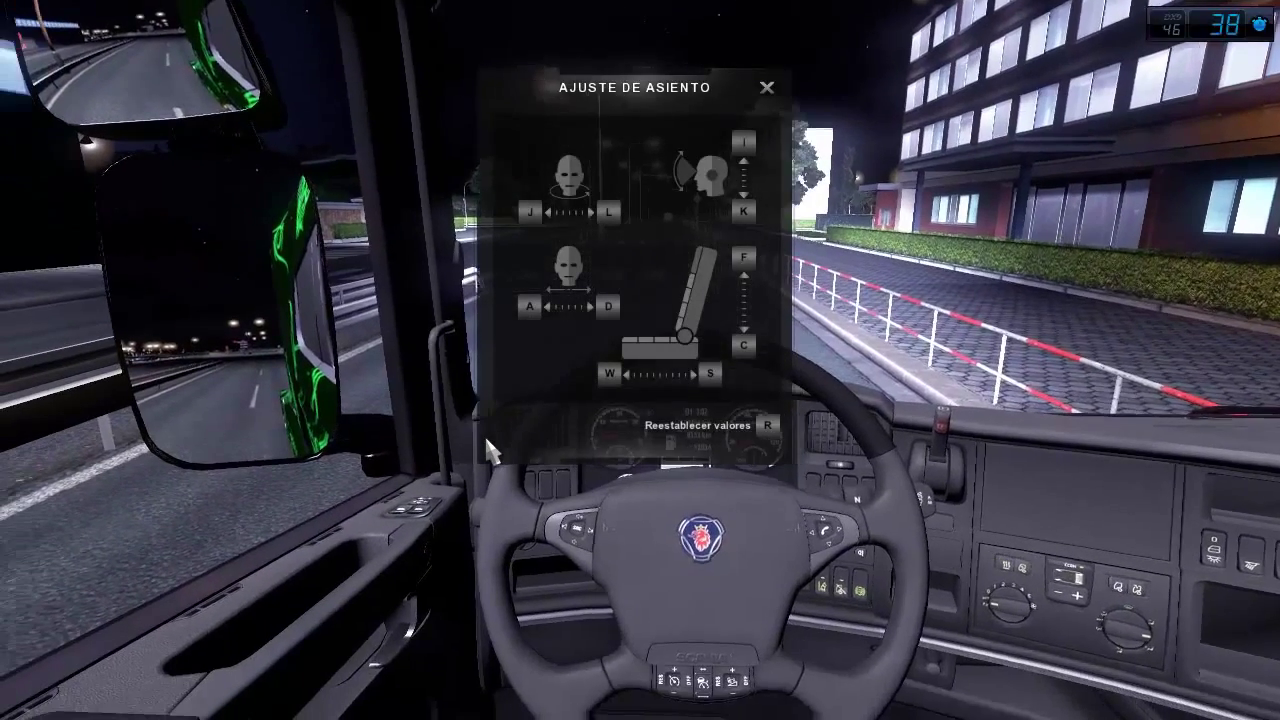
key(a)
key(a)
key(a)
key(a)
key(c)
key(c)
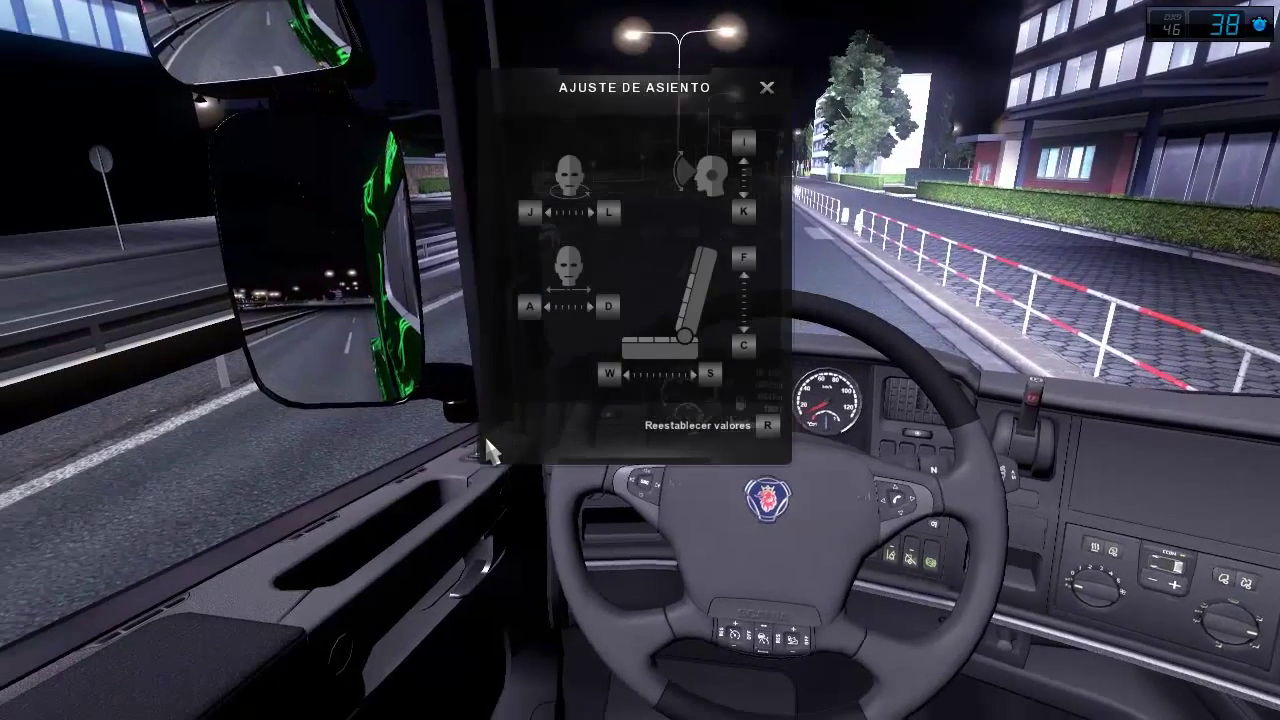
- Restore the default seat values, return to driving and switch the camera view
click(768, 428)
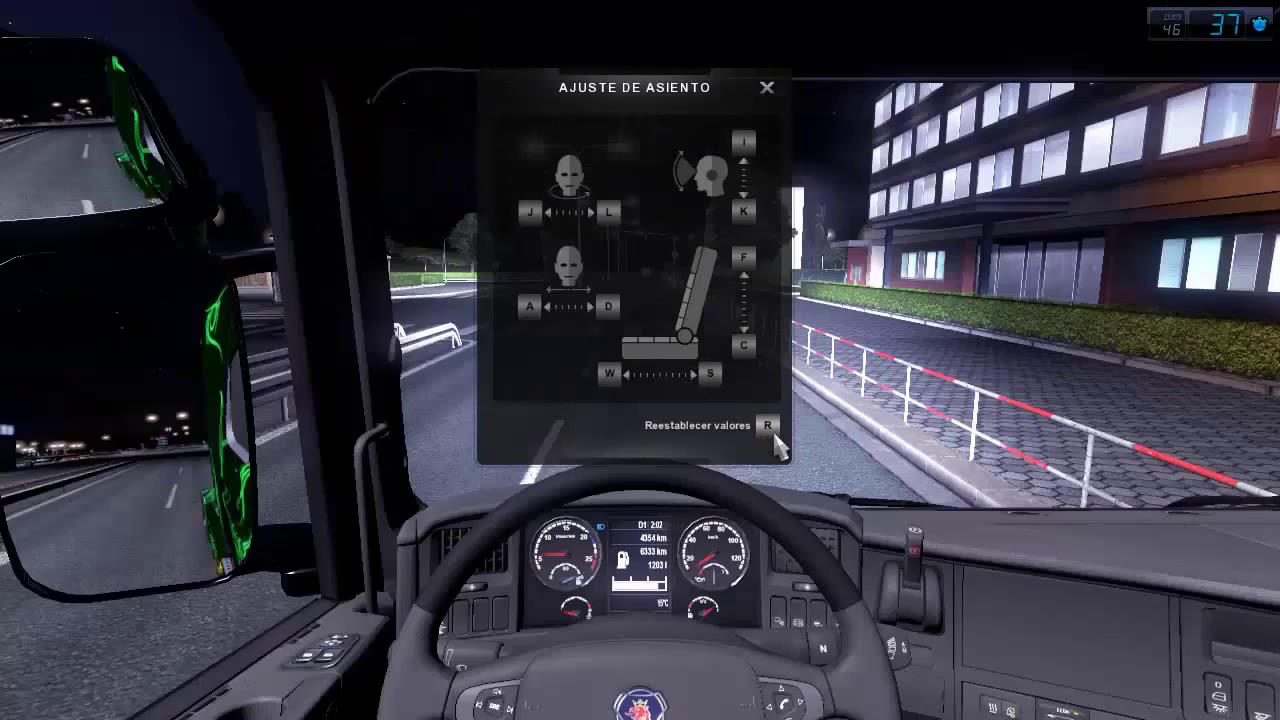
click(767, 87)
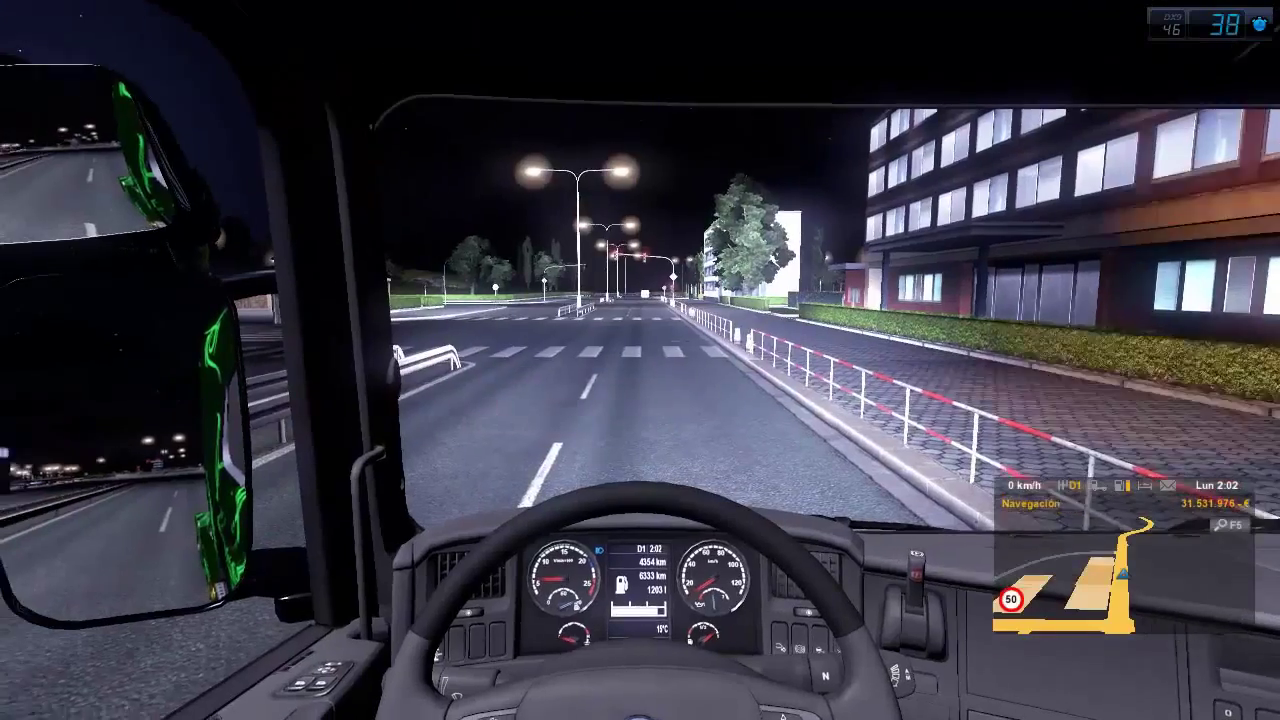
key(2)
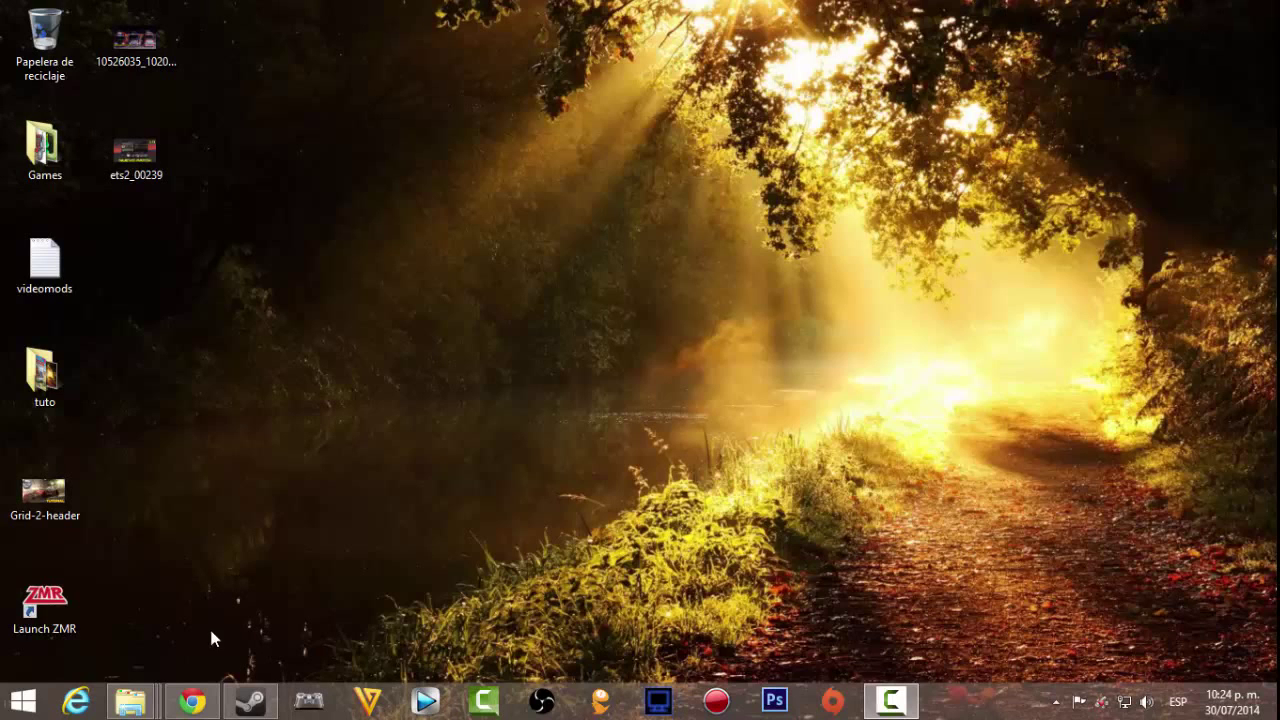
- Switch to Chrome and open the official site's re-download page for the Euro Truck Simulator 2 + Going East! Bundle
click(195, 684)
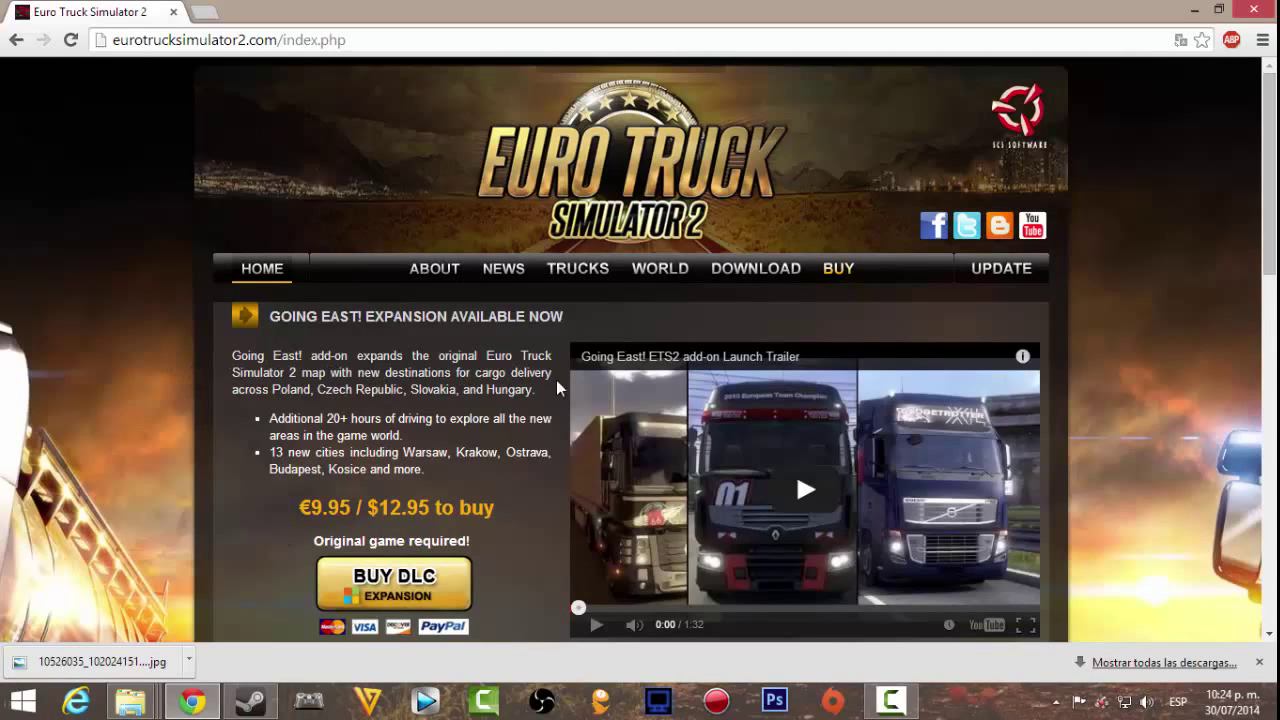
click(769, 287)
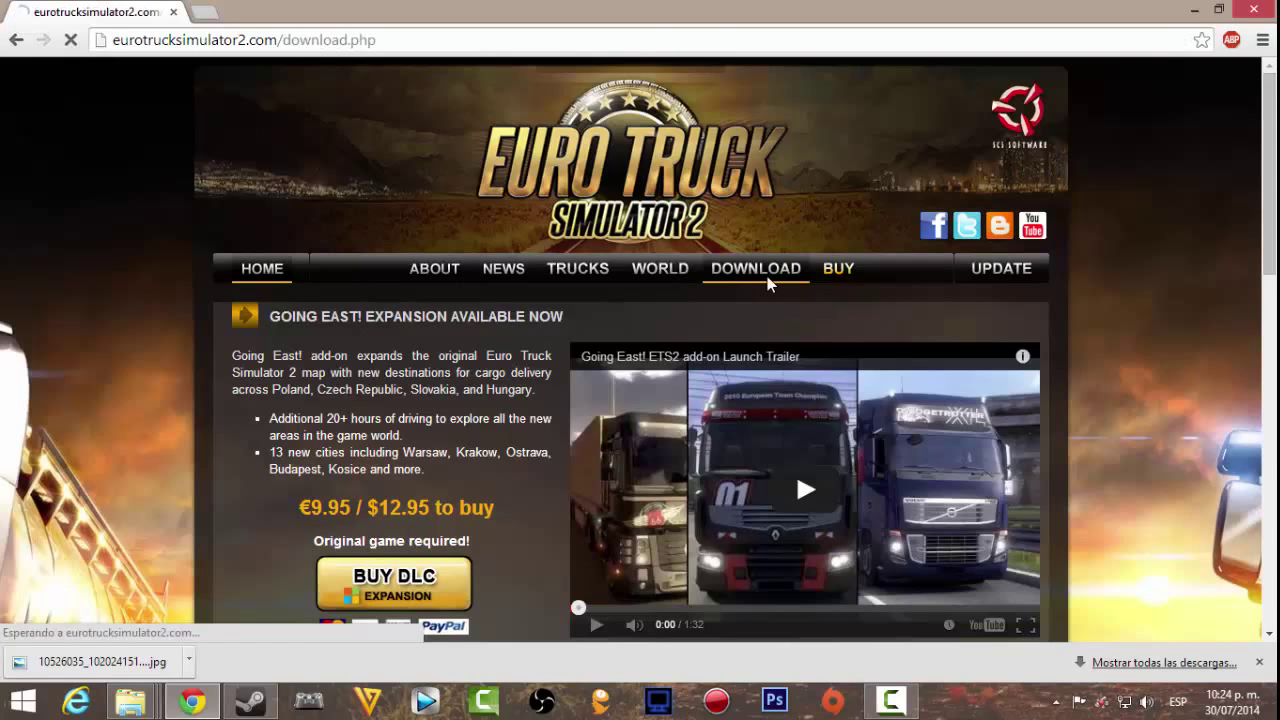
scroll(765, 287, down, 1)
scroll(765, 287, down, 1)
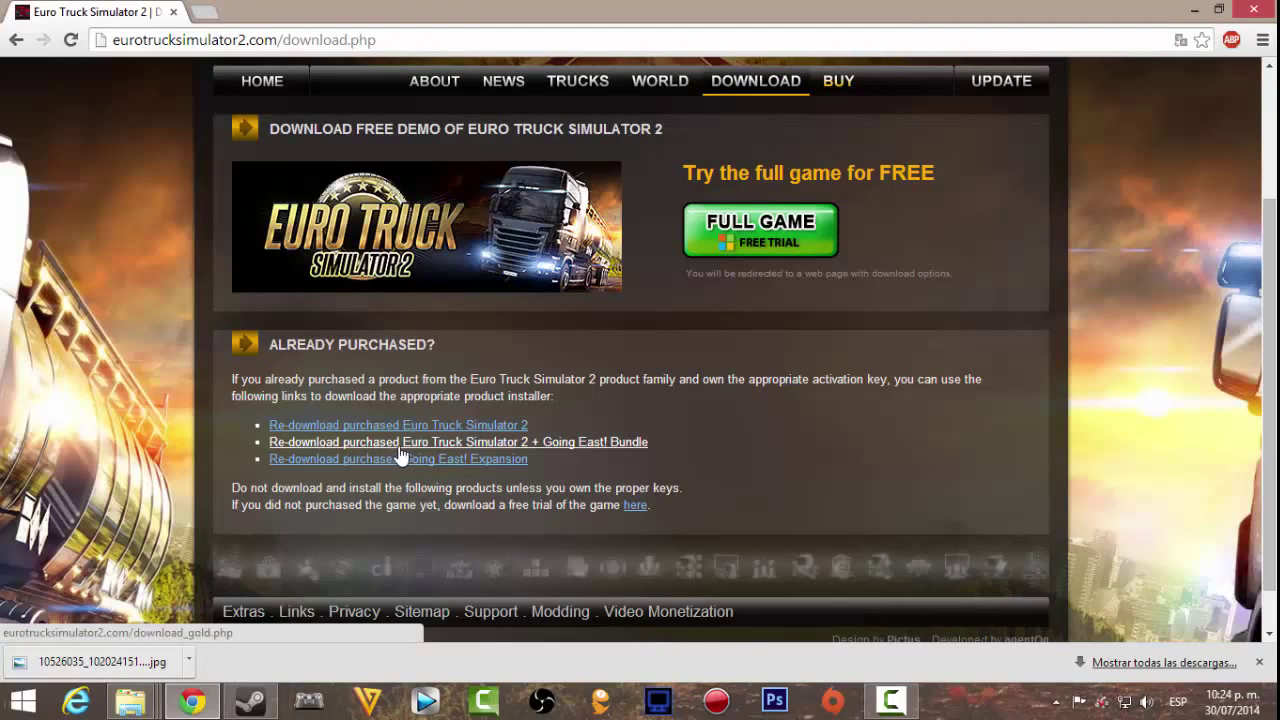
click(586, 451)
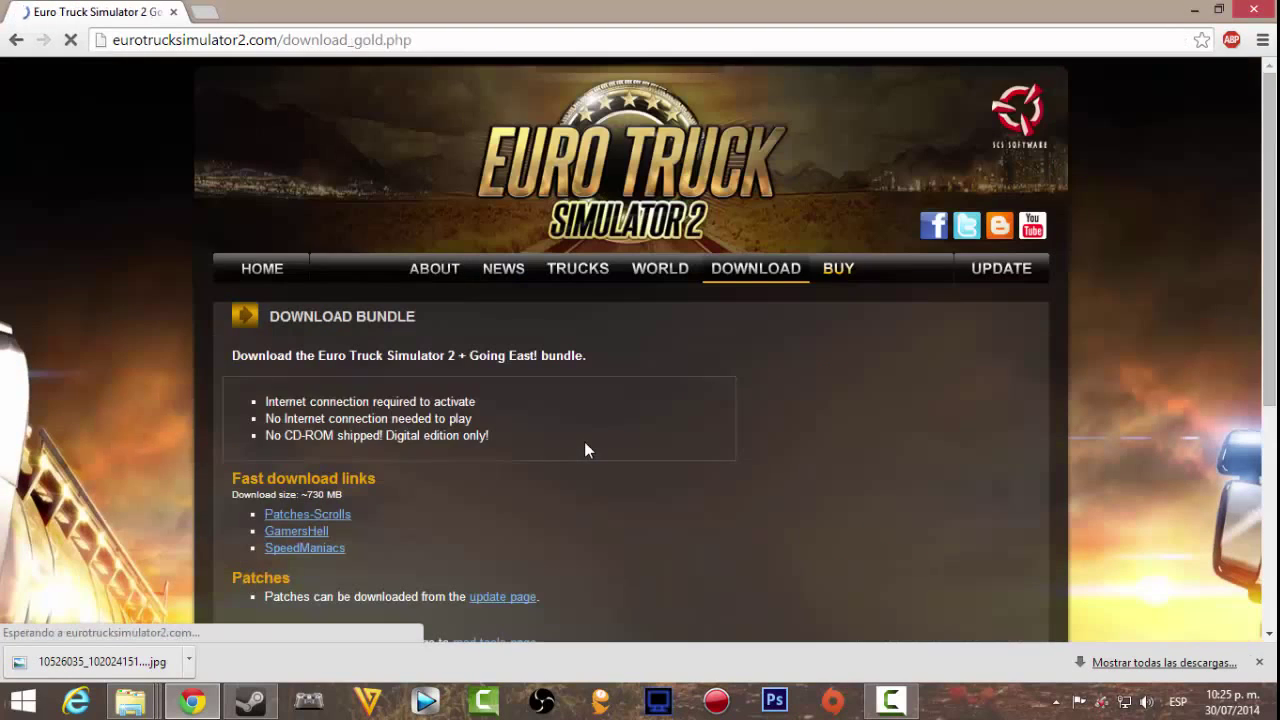
- Open the Patches-Scrolls fast download link for the bundle and locate the Demo 1.11.1 download
scroll(494, 491, down, 1)
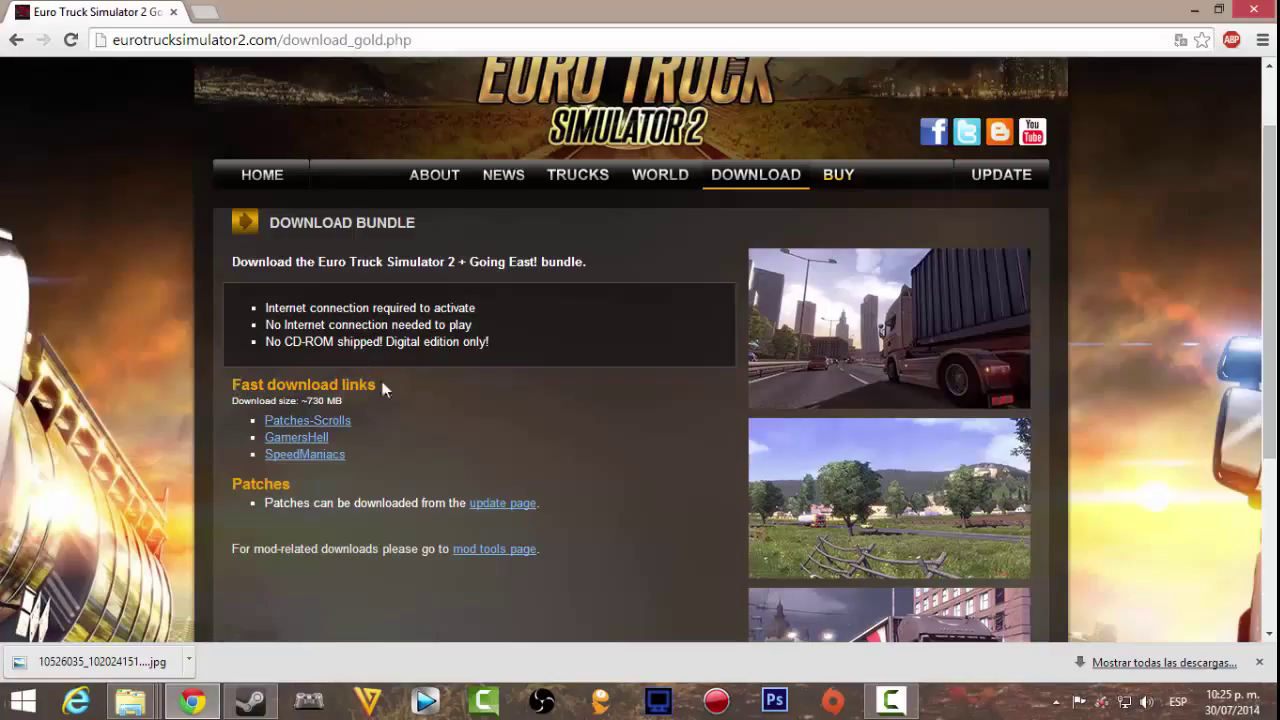
click(315, 430)
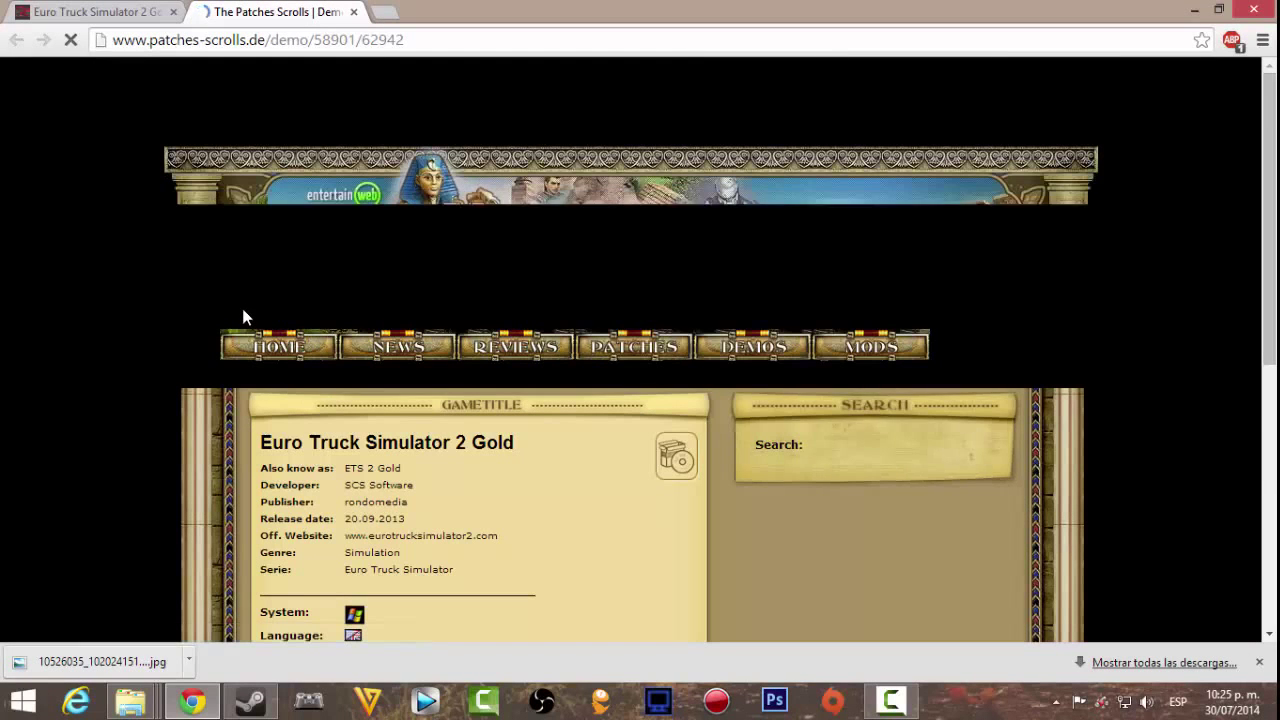
scroll(180, 366, down, 4)
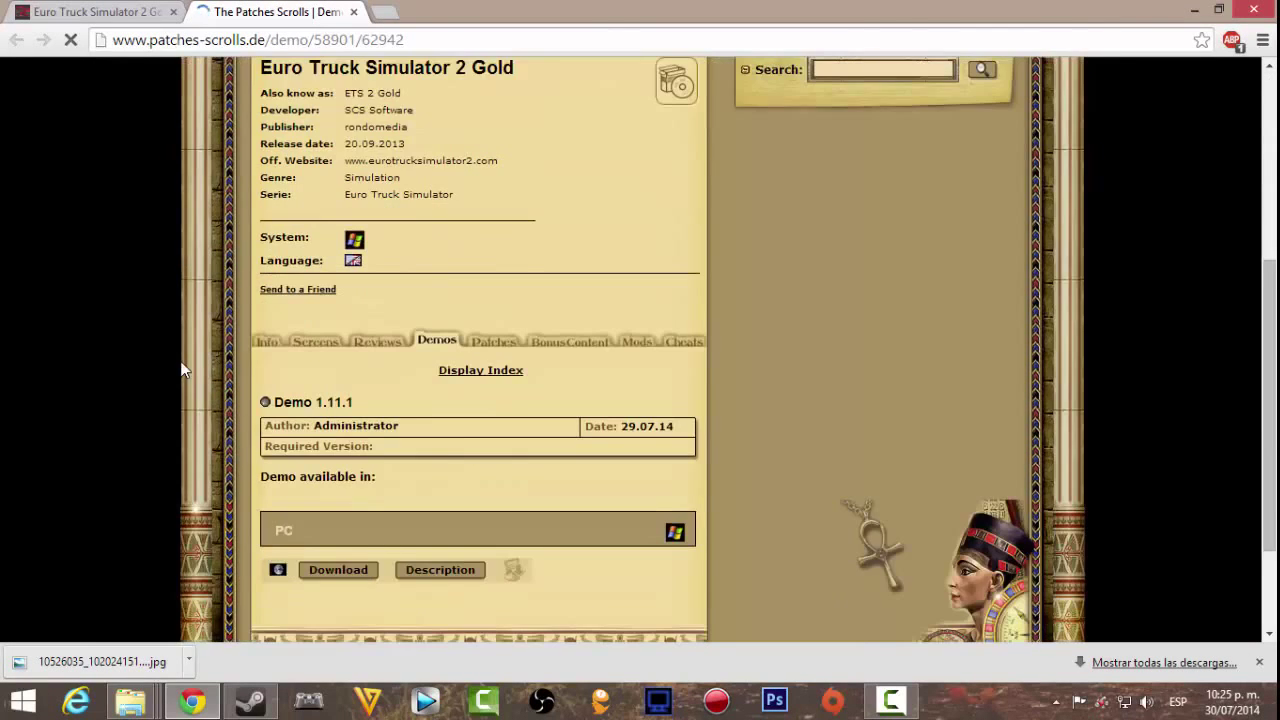
- Check the game title and the demo version number on the Patches-Scrolls page by highlighting them
scroll(175, 364, up, 3)
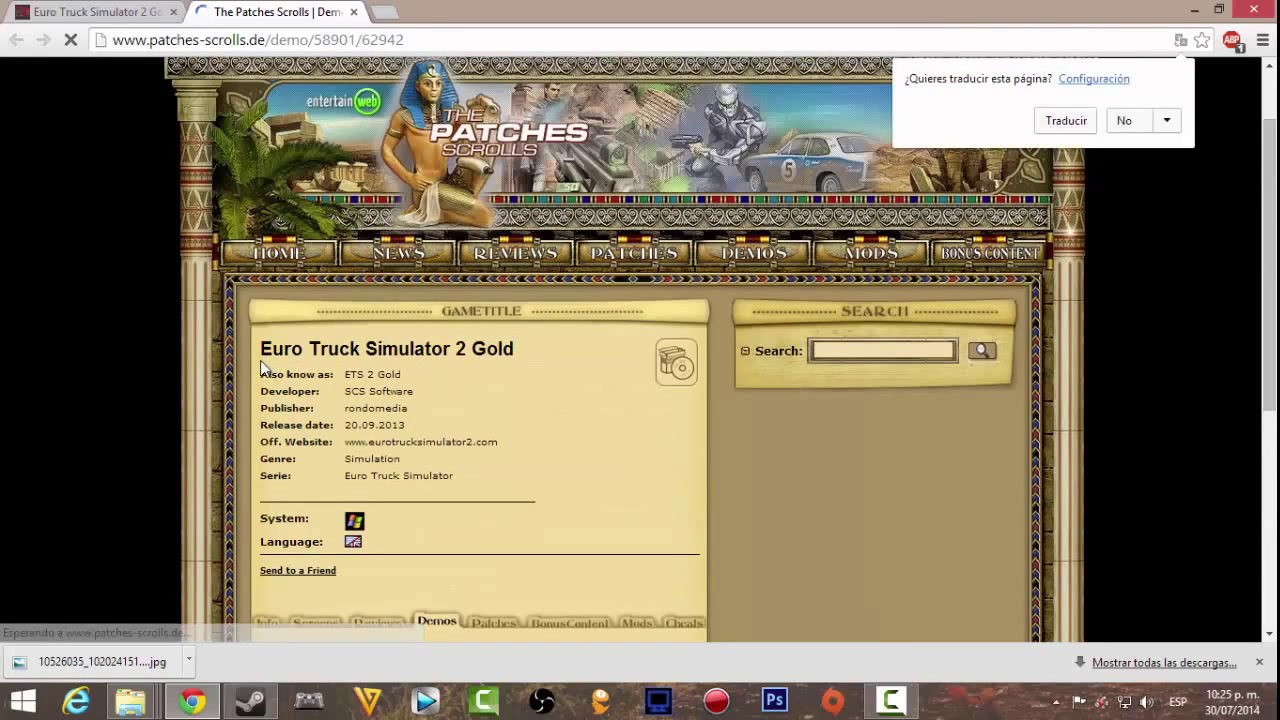
drag(260, 360, 516, 362)
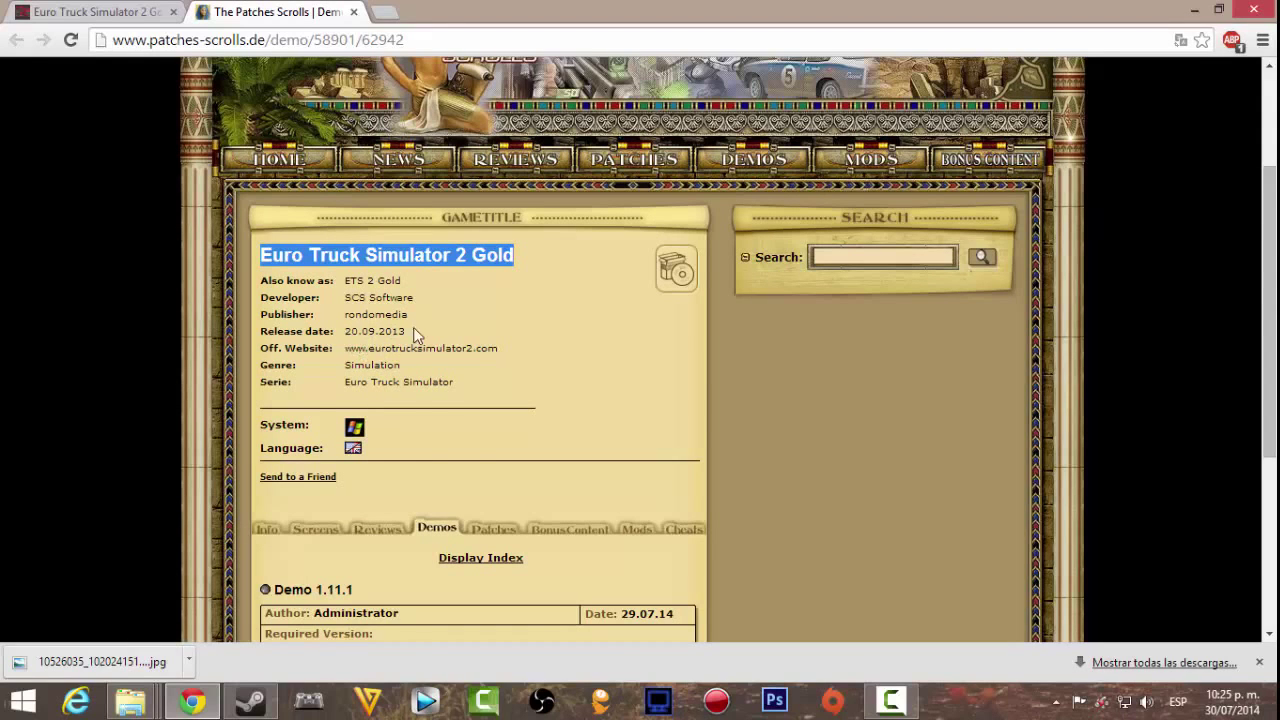
scroll(420, 338, down, 2)
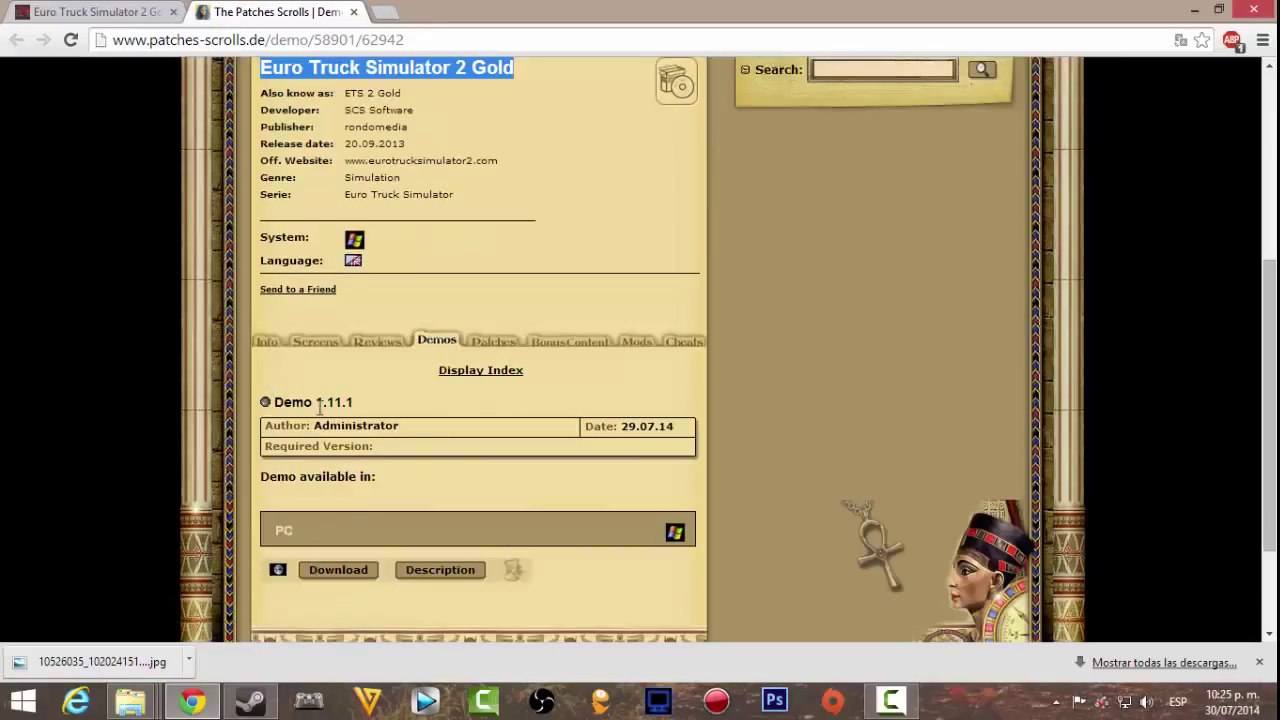
drag(318, 402, 370, 400)
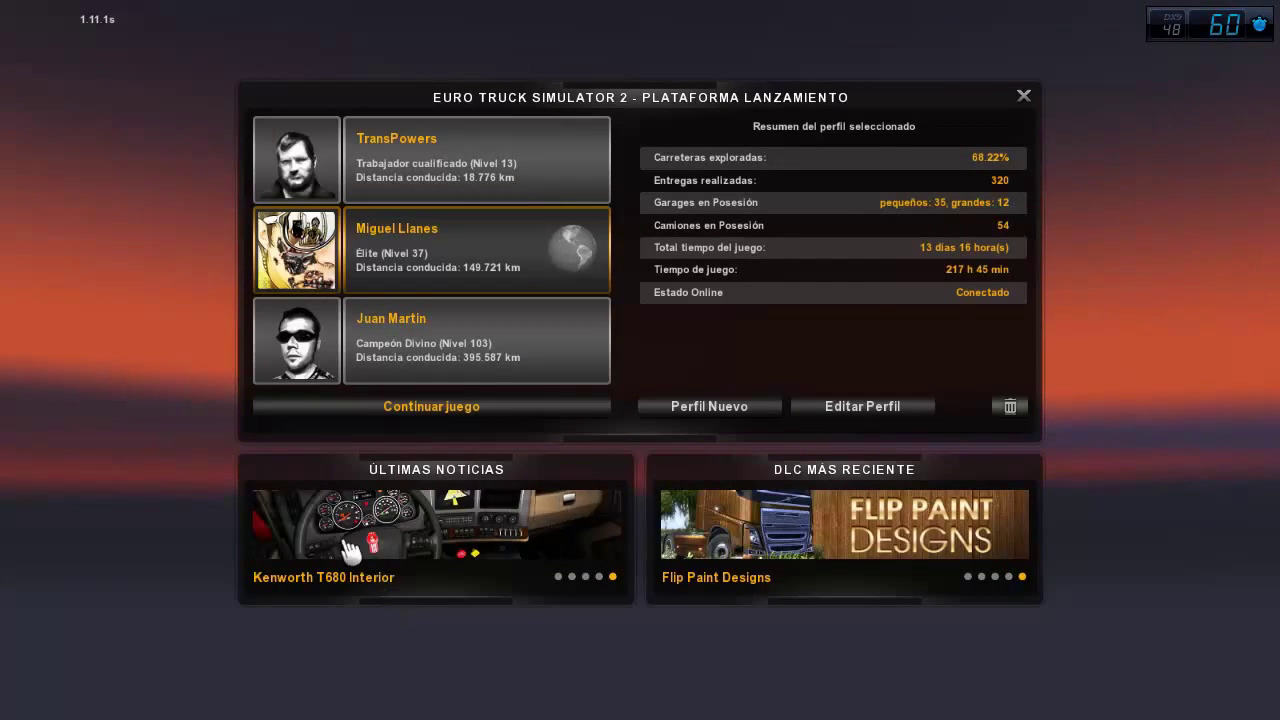
- Look through the summaries of the three player profiles on the game's launch screen
mouse_move(409, 531)
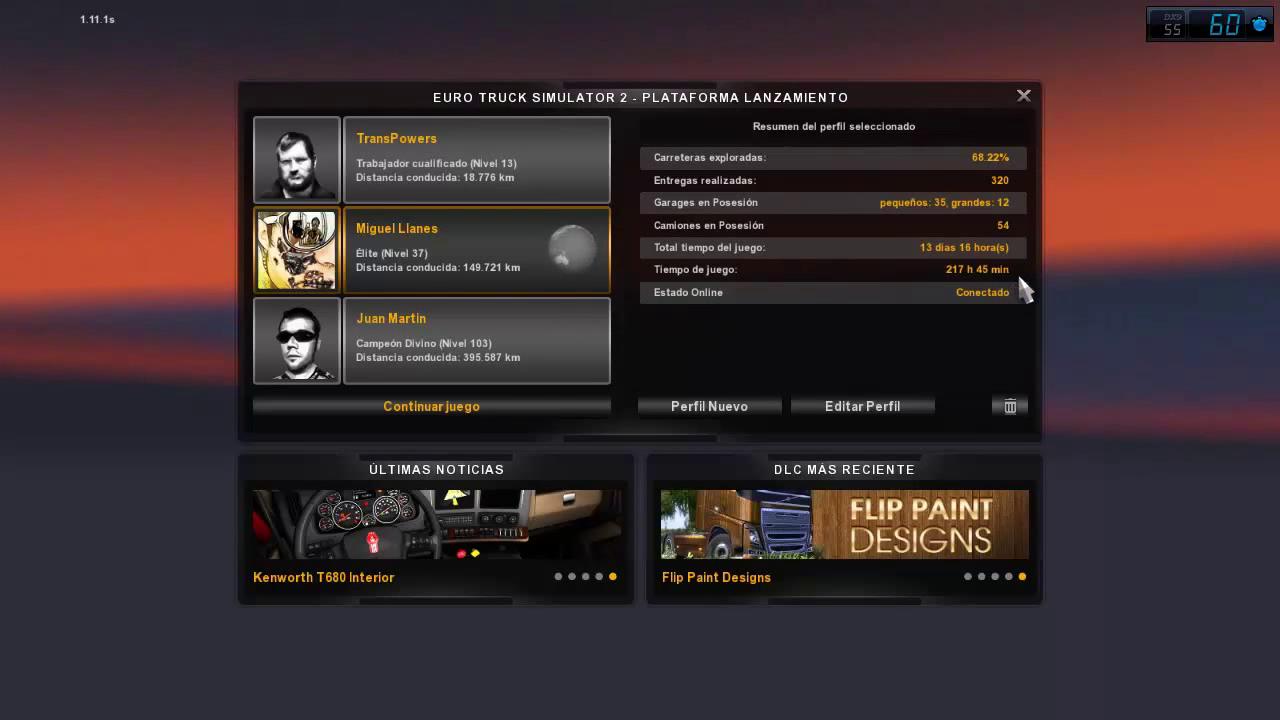
click(579, 368)
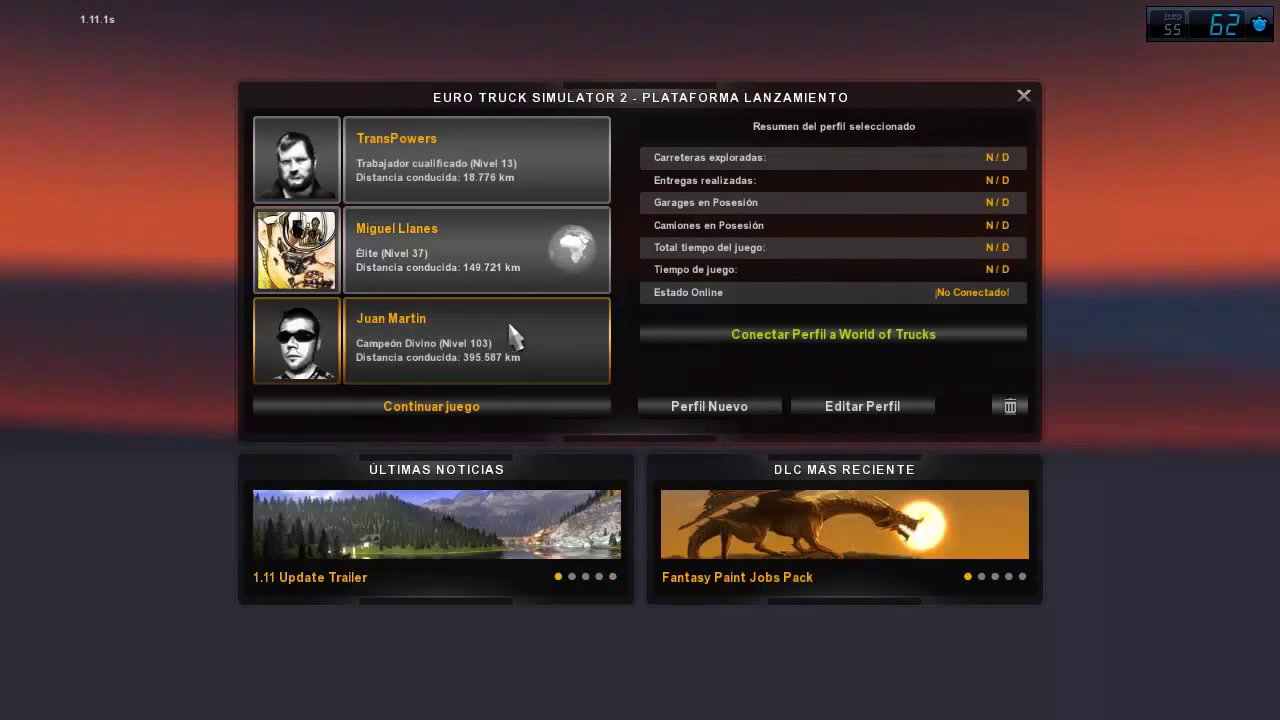
click(480, 163)
click(477, 251)
click(466, 349)
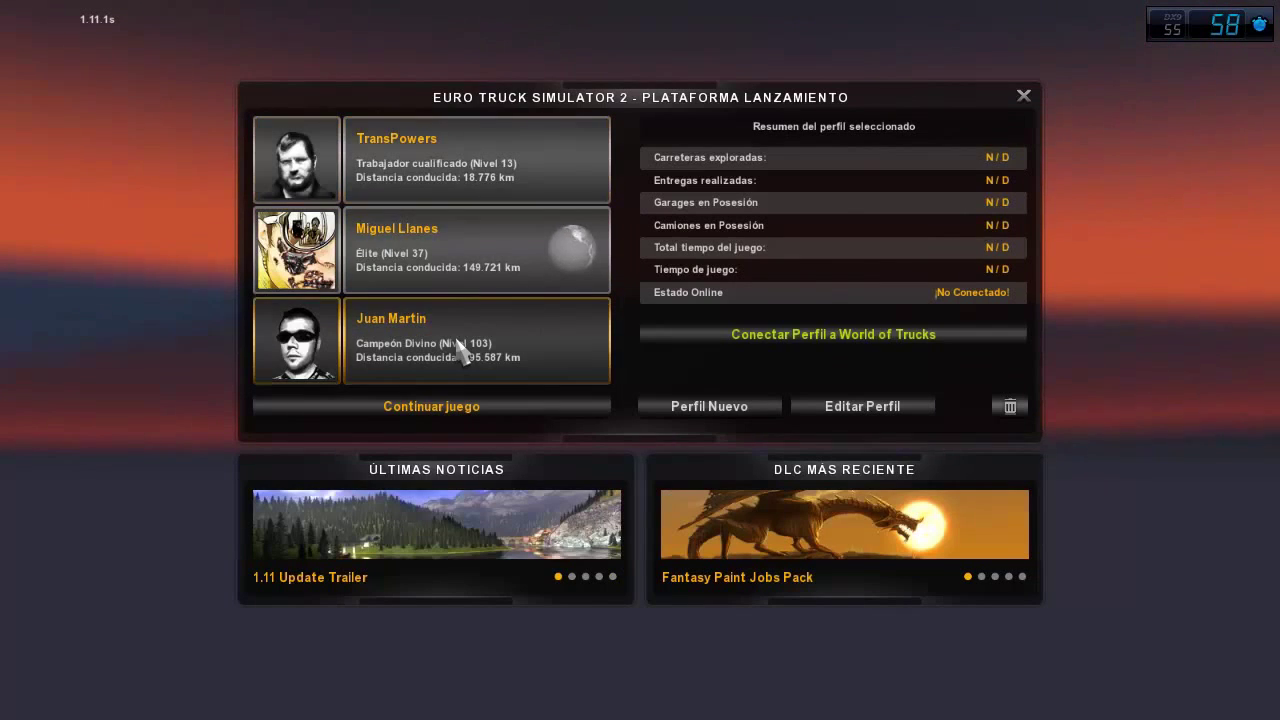
- Load the newest autosave of the middle profile, accepting the missing content warning, and start driving
click(487, 270)
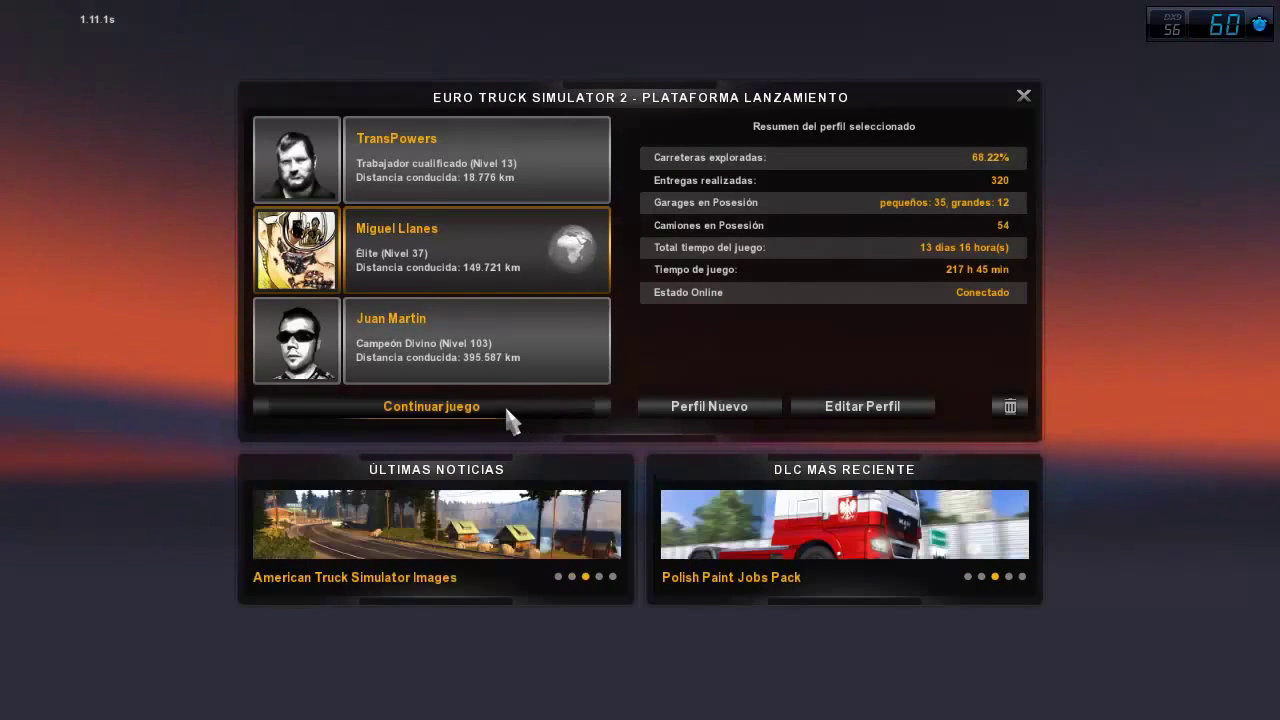
click(468, 424)
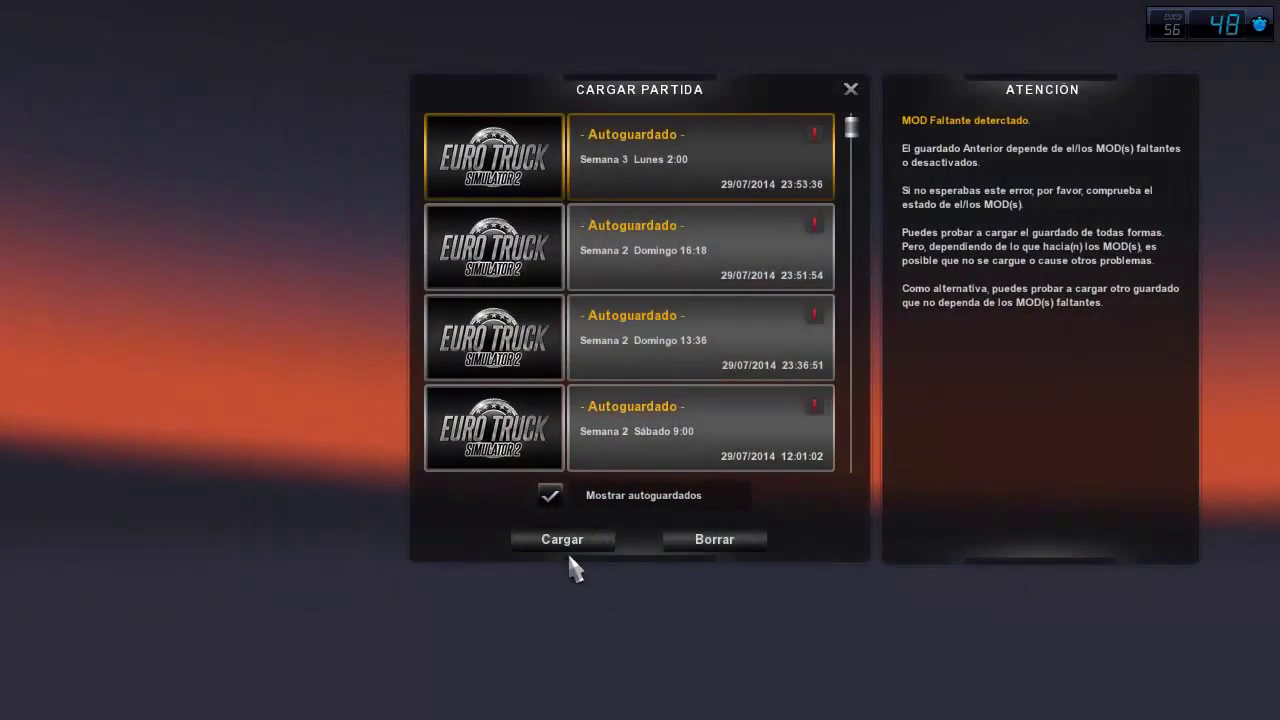
click(567, 548)
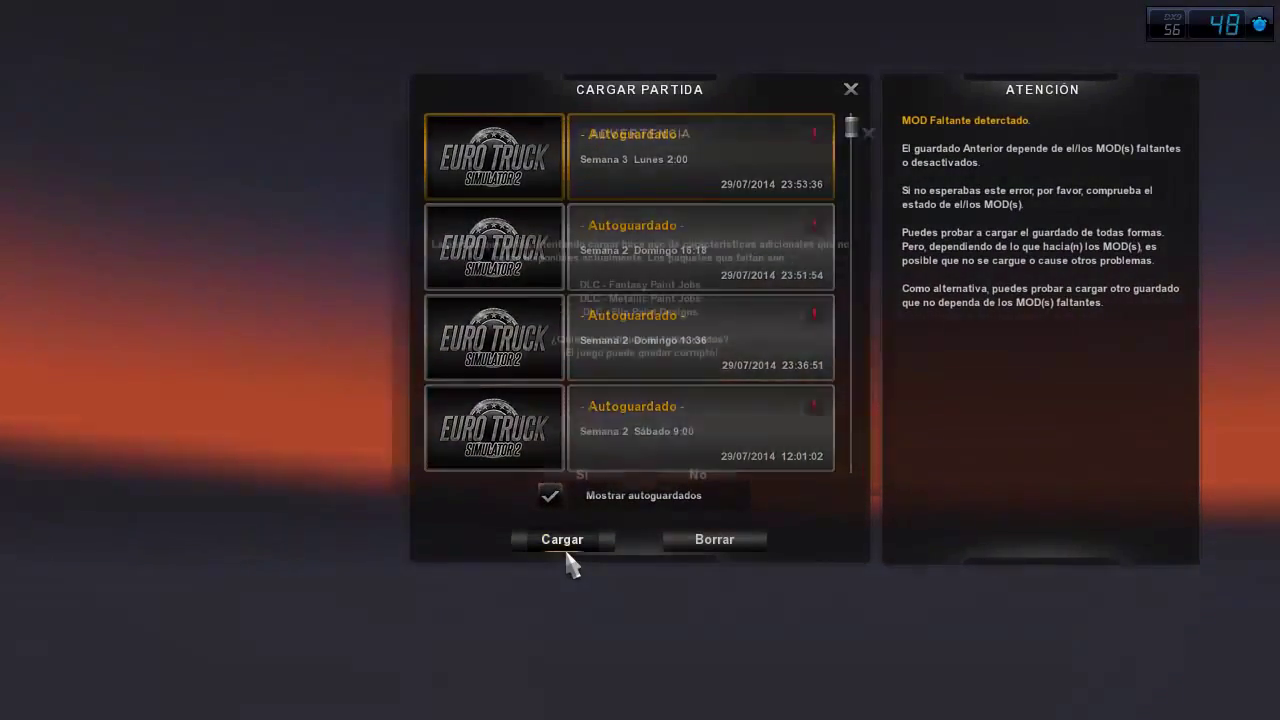
click(588, 478)
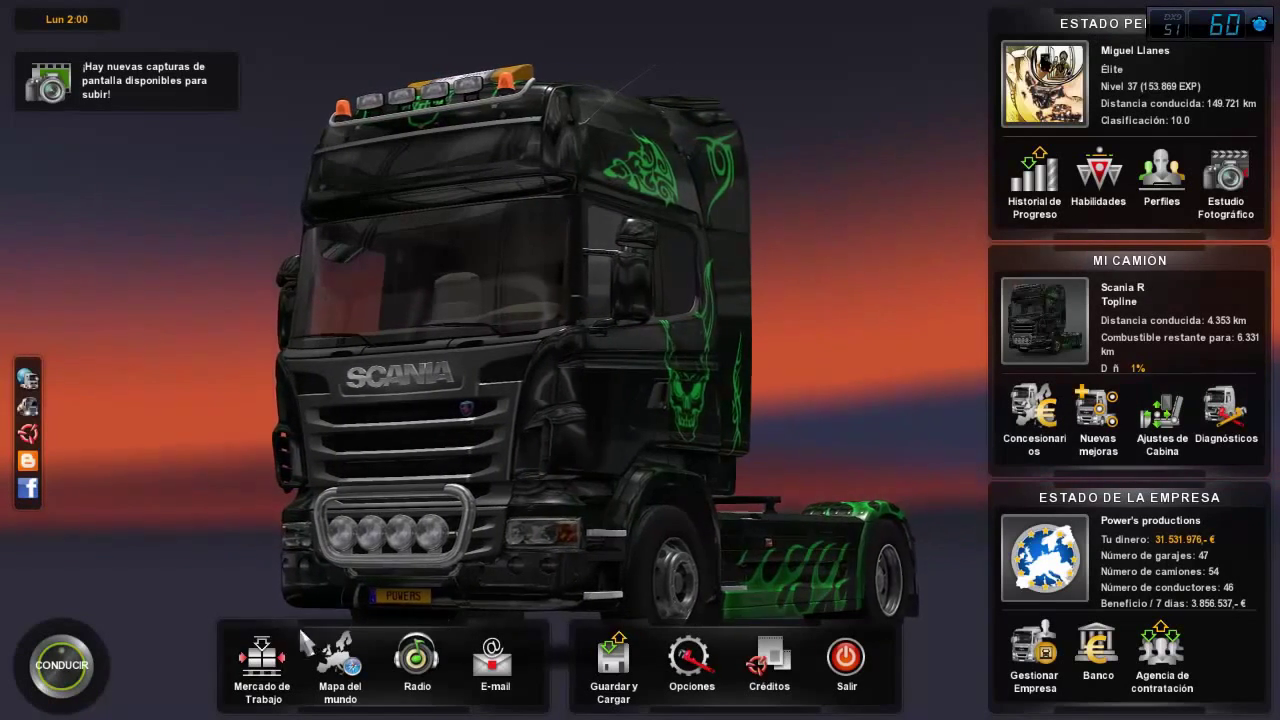
click(92, 658)
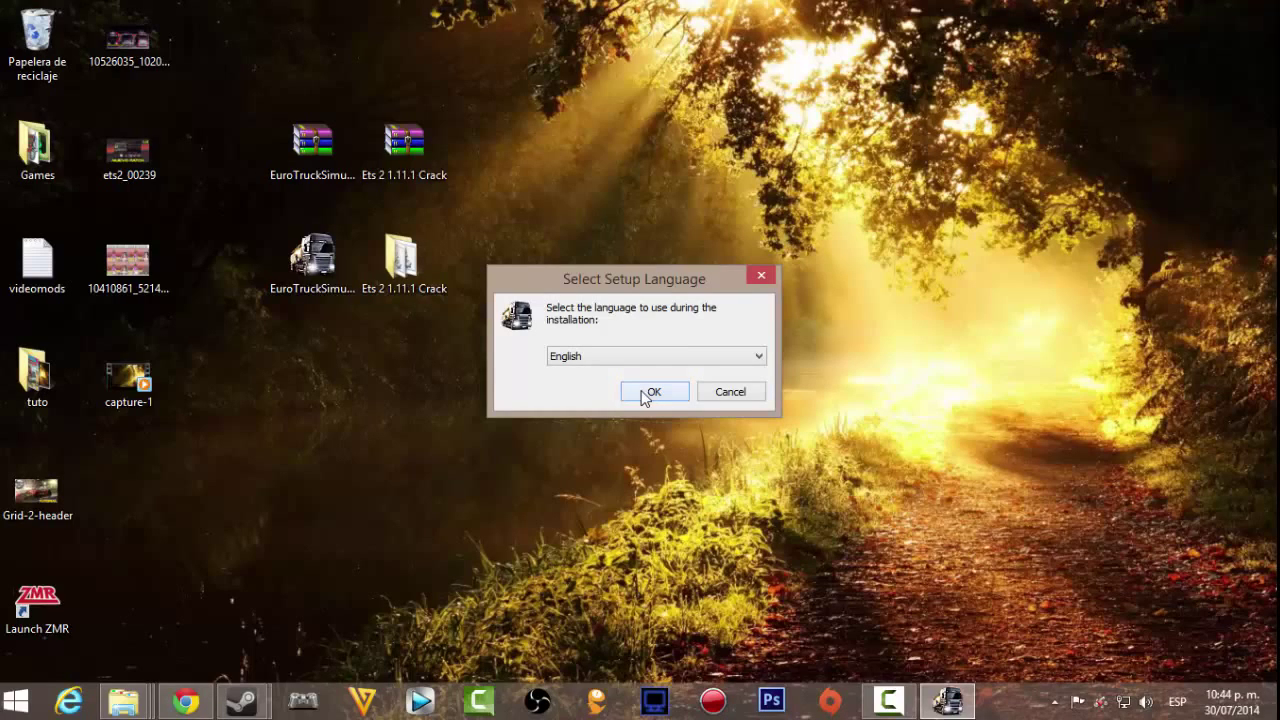
- Install Euro Truck Simulator 2 Gold with English as setup language into the default folder C:\Program Files (x86)\Euro Truck Simulator 2
click(596, 360)
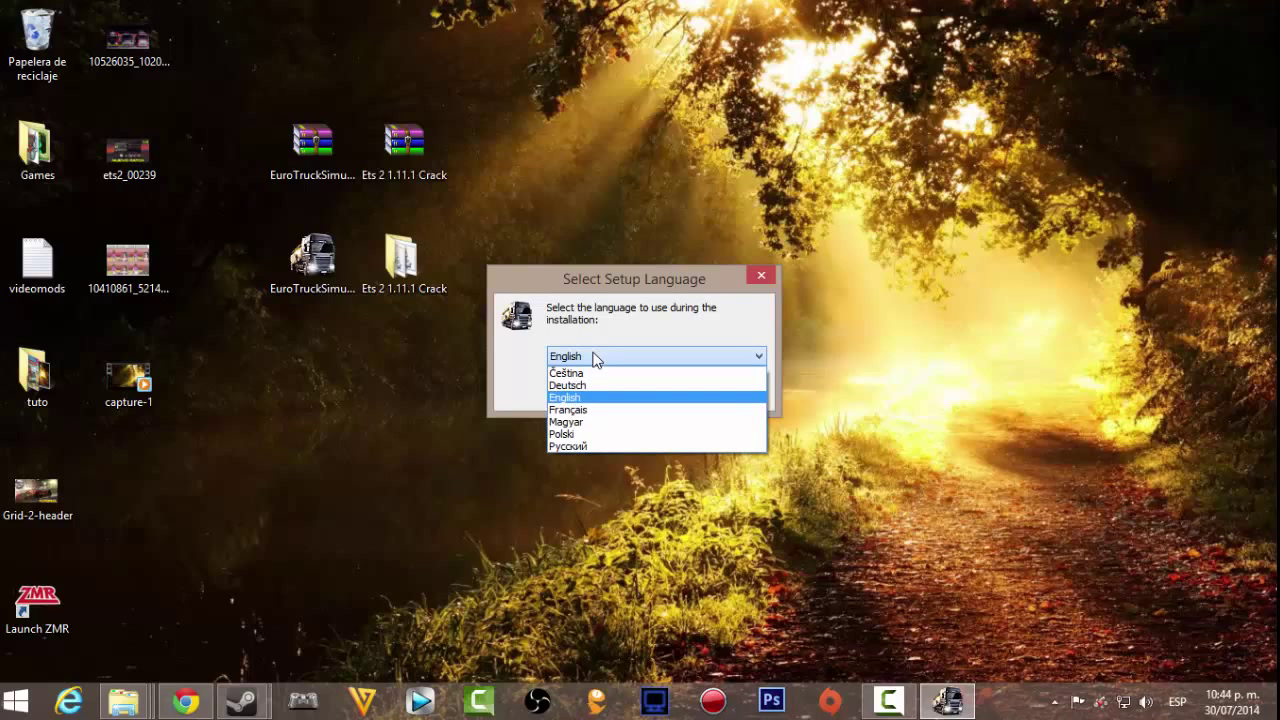
click(593, 358)
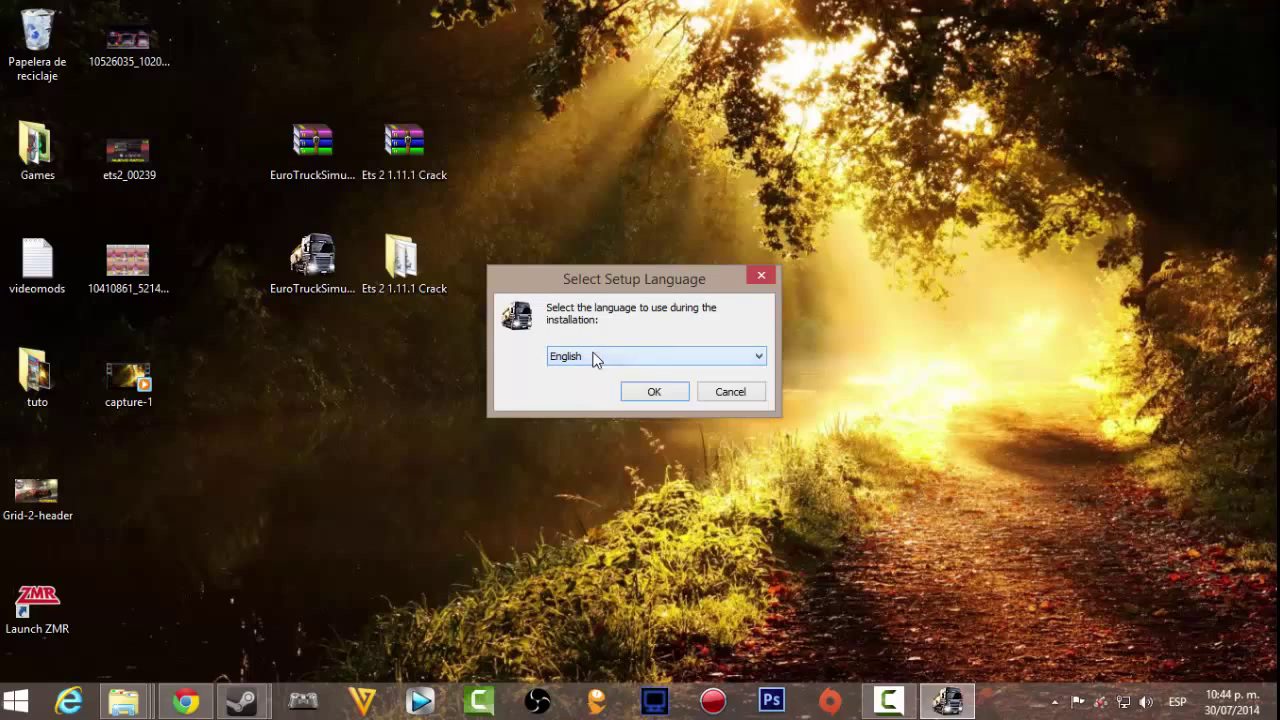
click(656, 396)
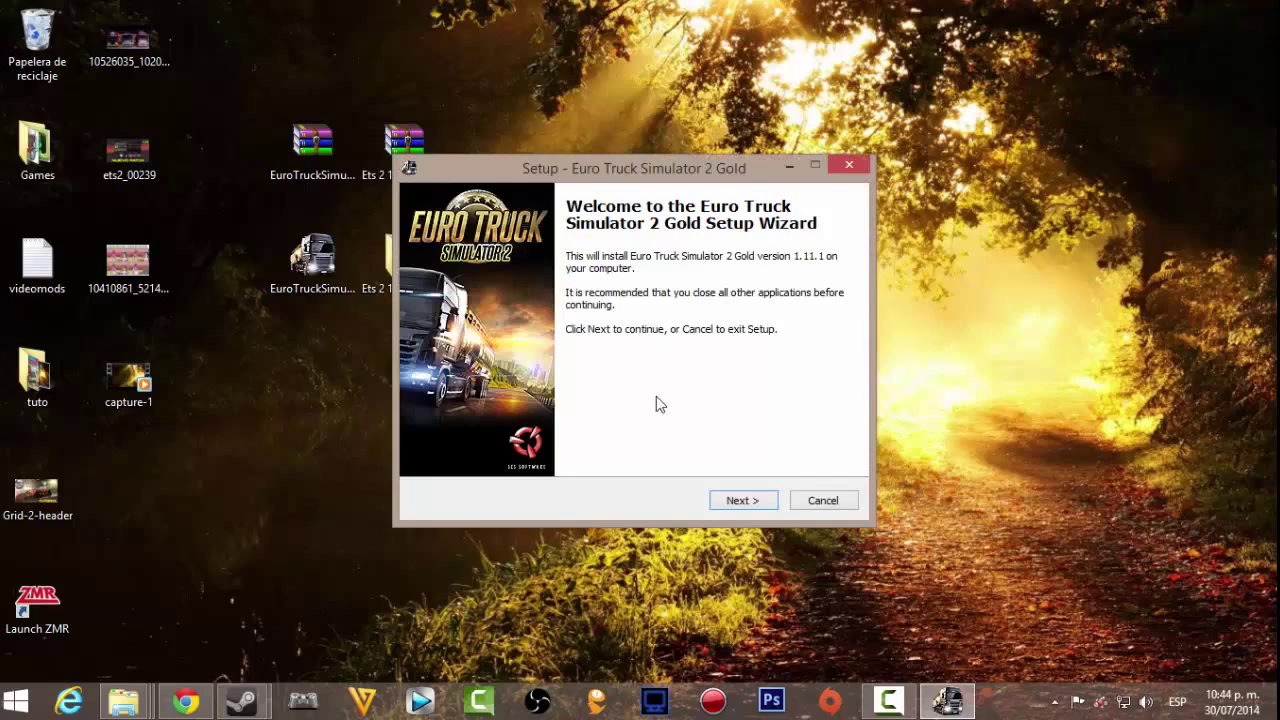
click(740, 499)
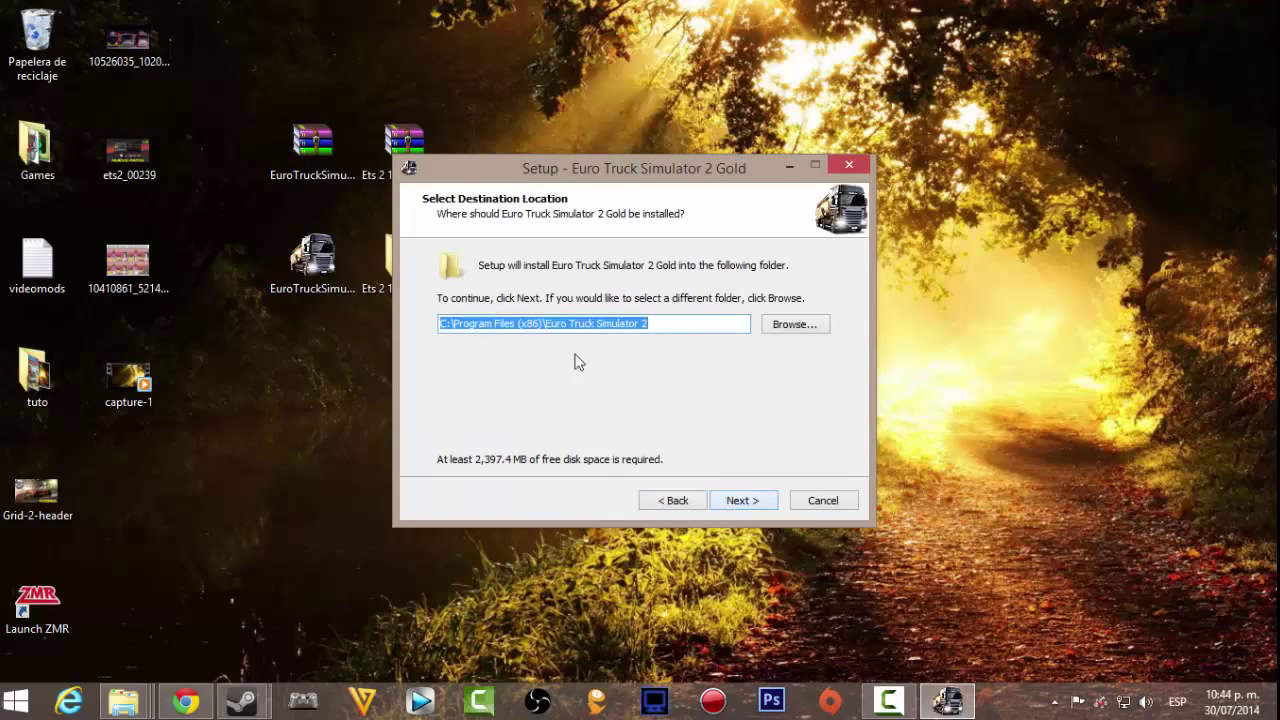
click(740, 500)
click(740, 500)
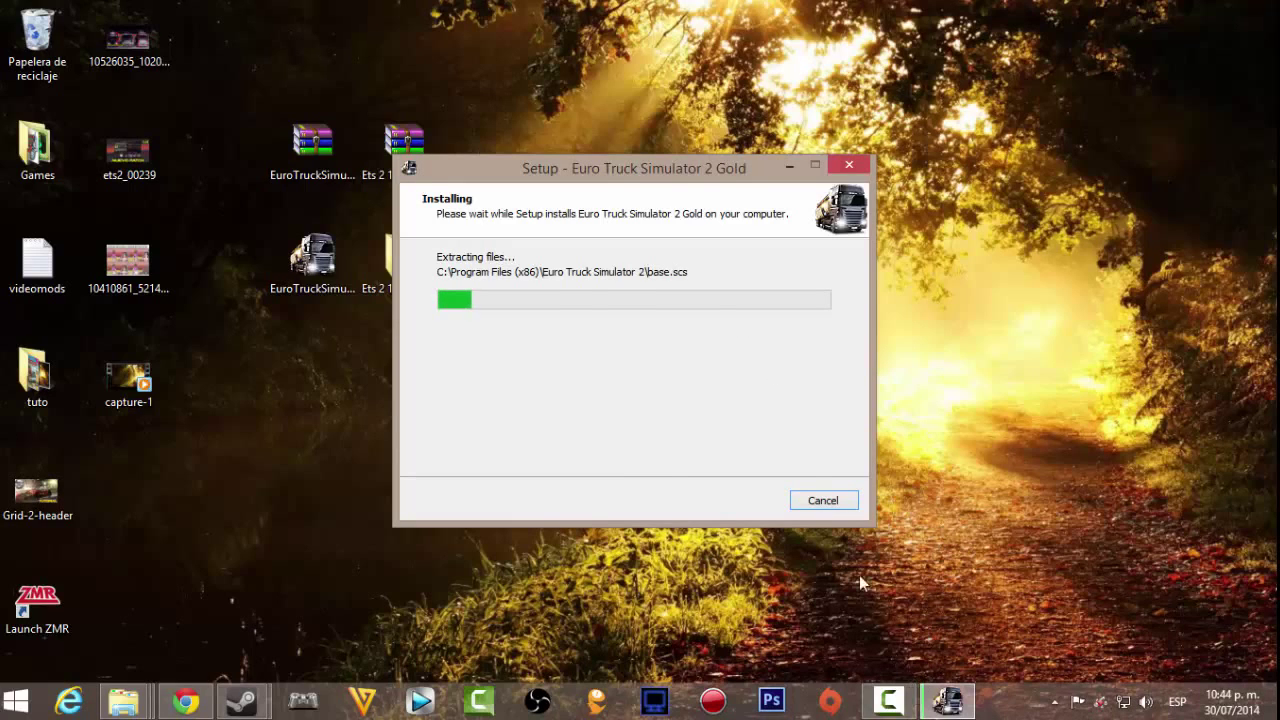
click(890, 702)
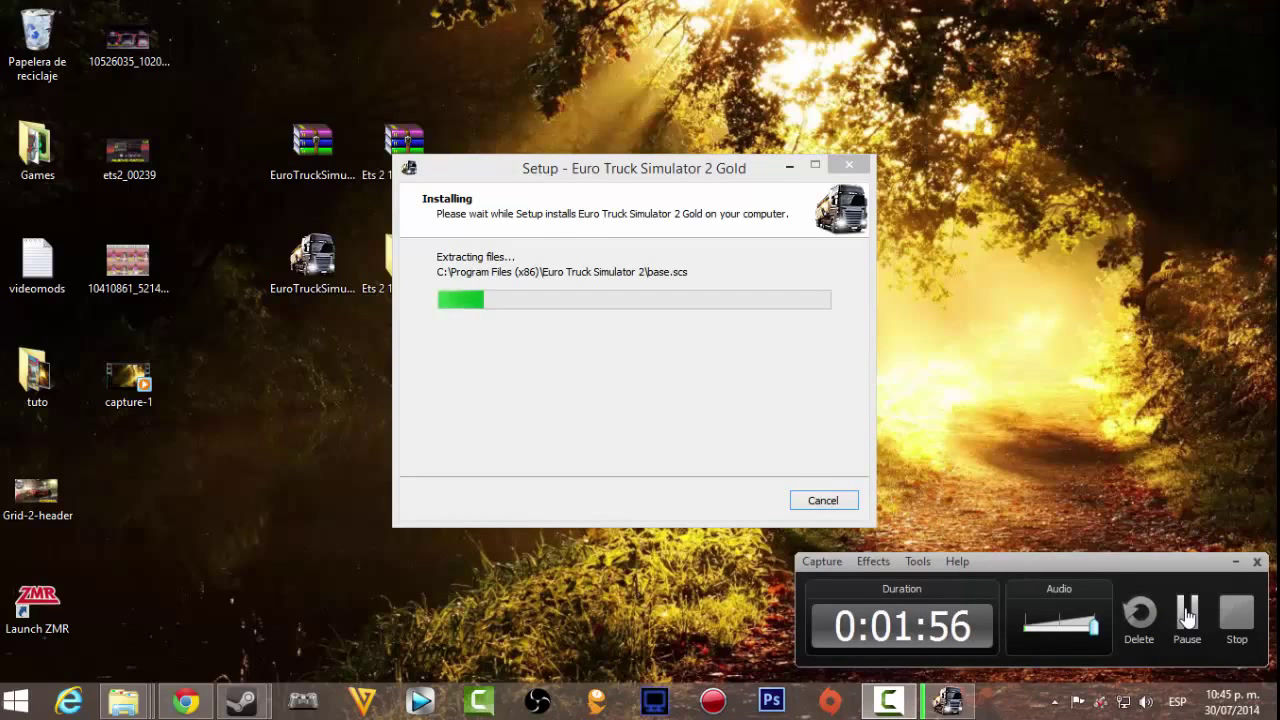
click(1187, 617)
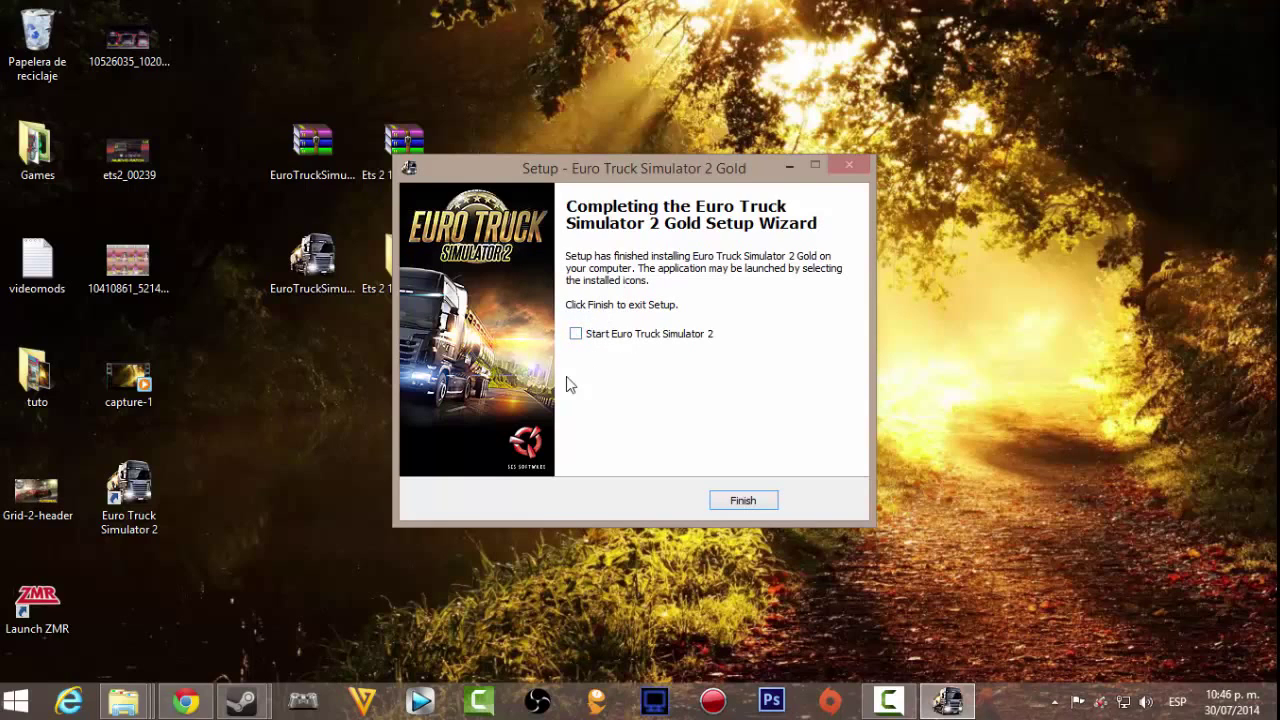
- Finish the setup wizard with the option to start Euro Truck Simulator 2 left off
click(579, 336)
click(578, 335)
click(752, 502)
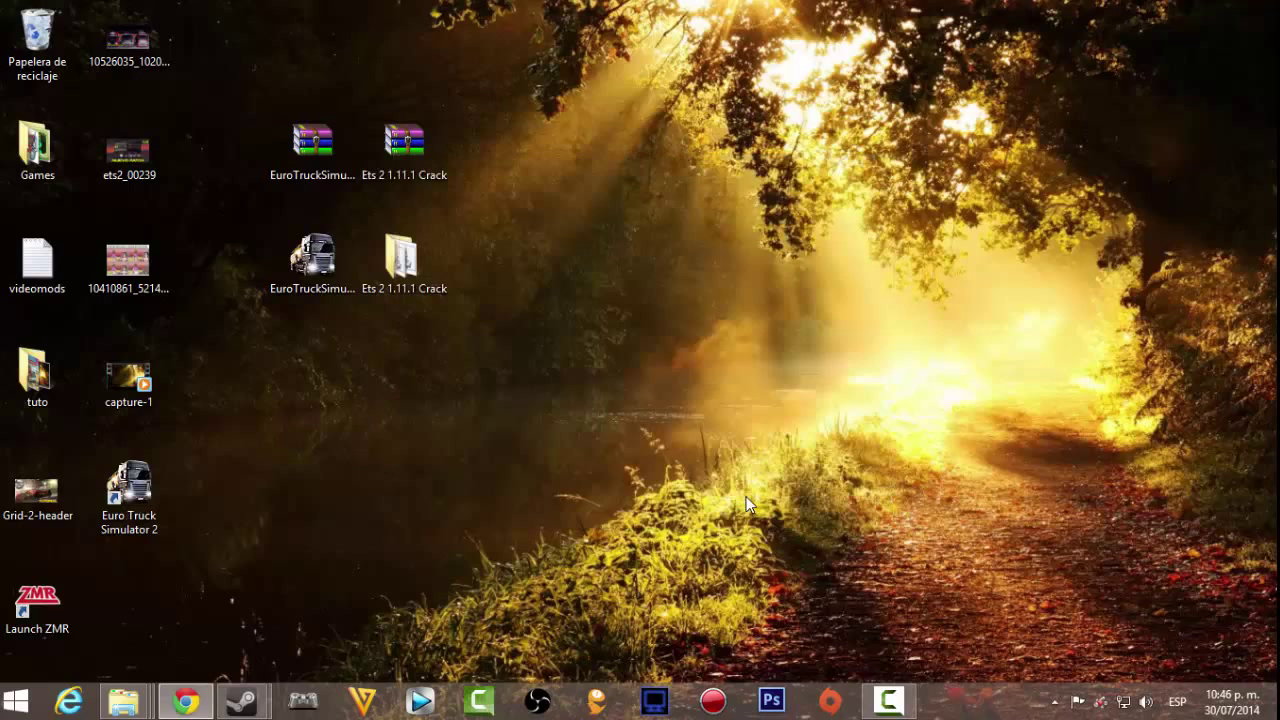
- Copy all the files from the Ets 2 1.11.1 Crack folder on the desktop
double_click(418, 251)
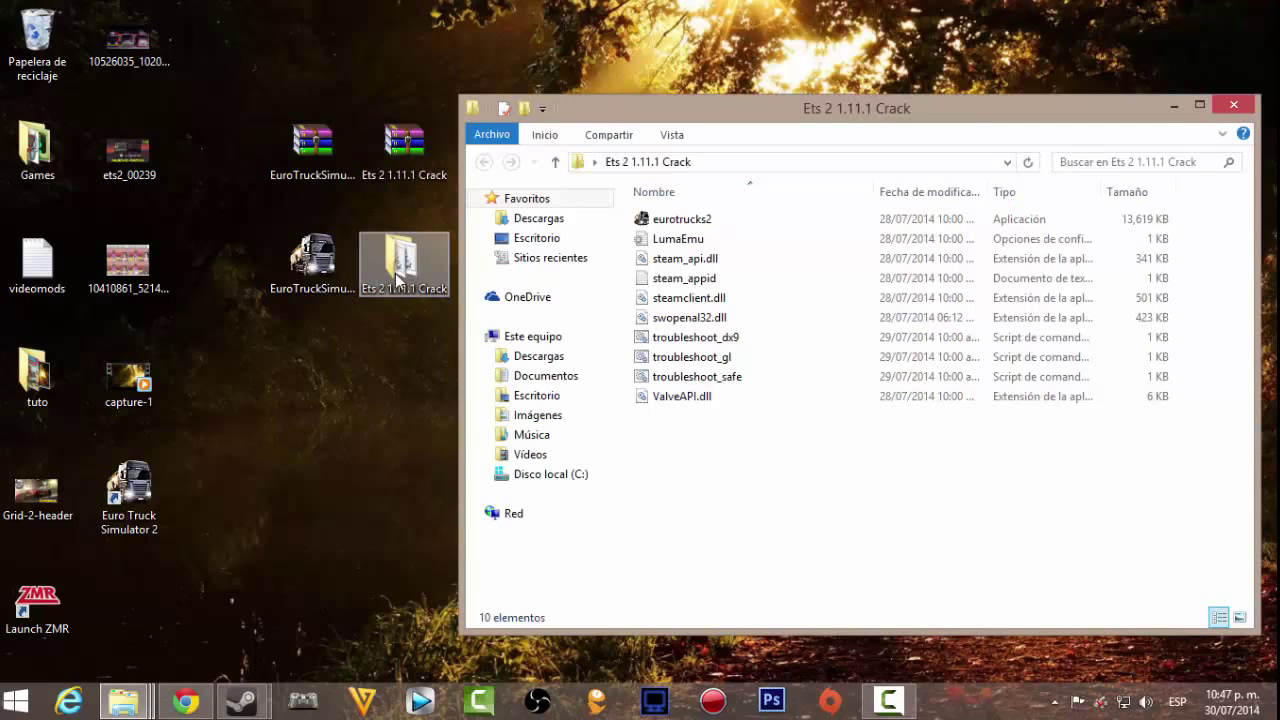
drag(707, 446, 683, 222)
right_click(809, 350)
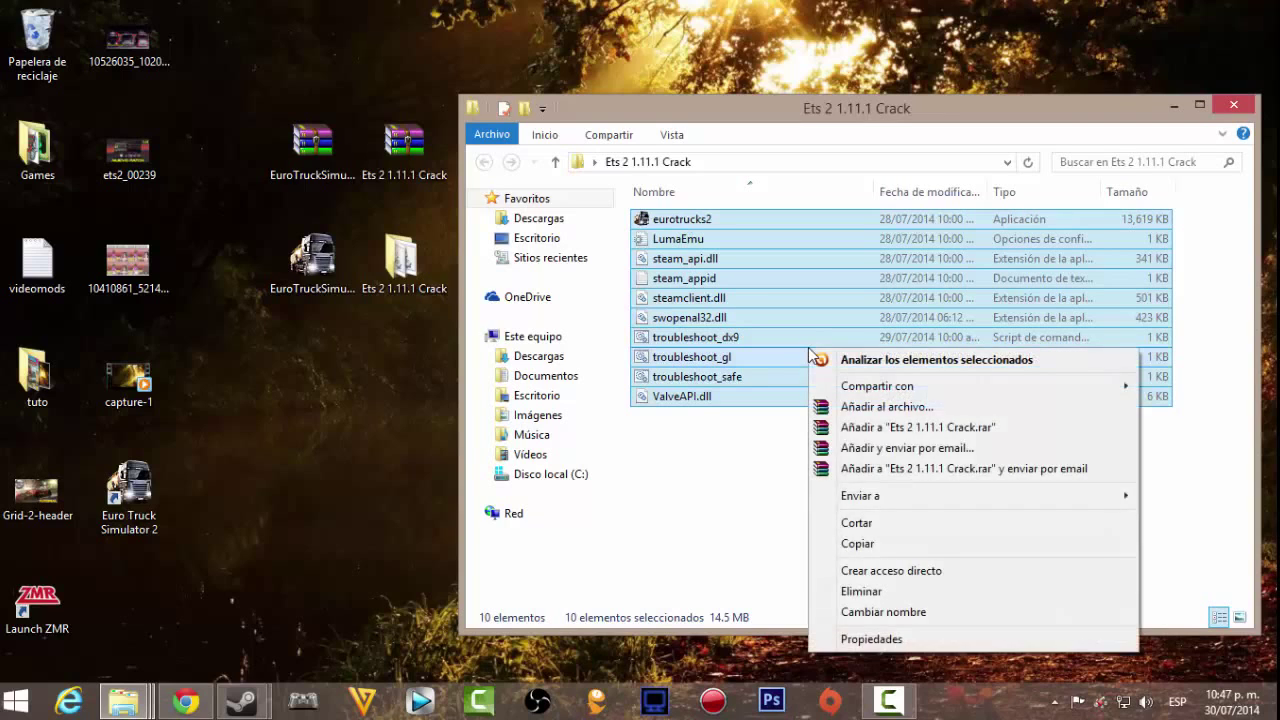
click(862, 545)
- Go to the bin\win_x86 folder of Euro Truck Simulator 2 in Archivos de programa (x86) on drive C
click(574, 482)
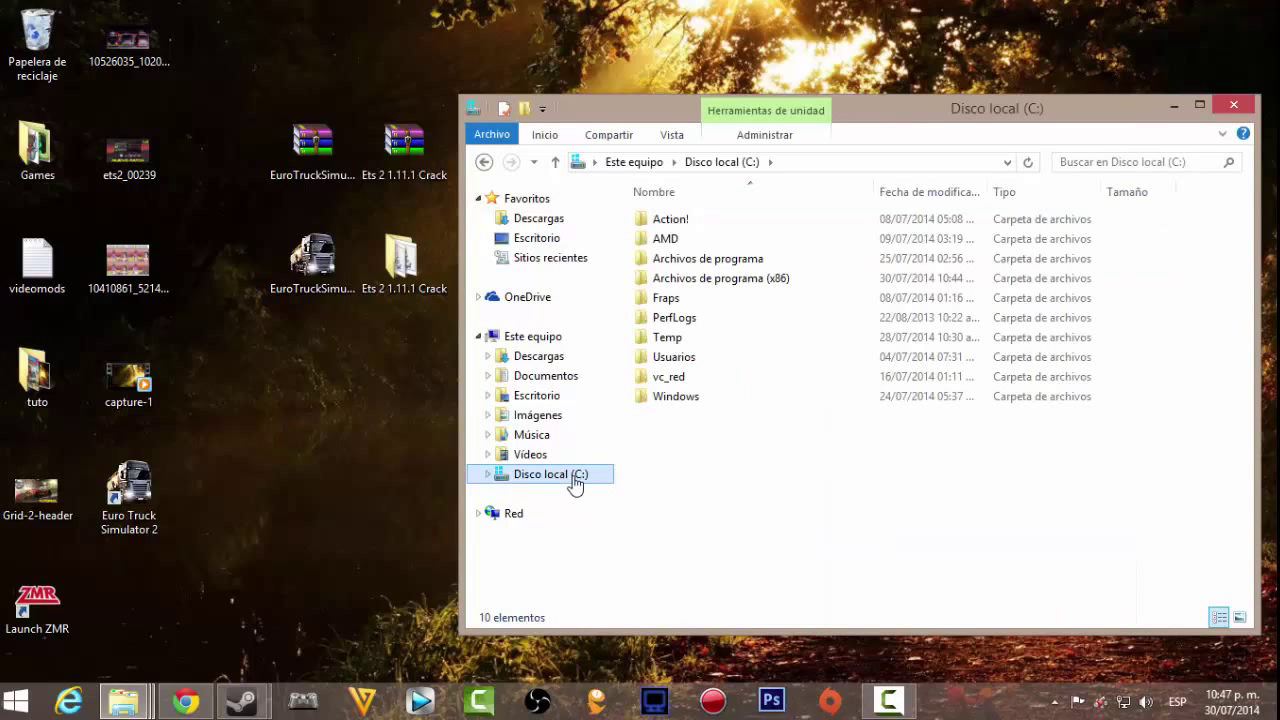
double_click(727, 279)
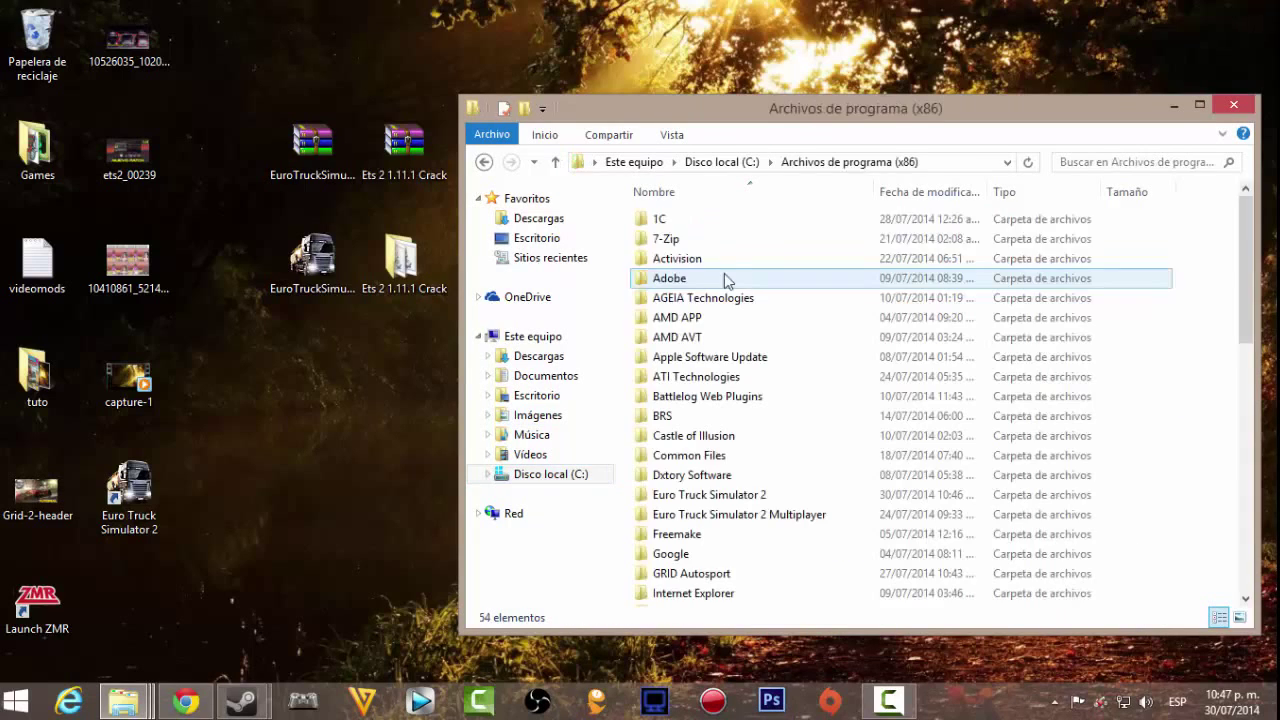
click(761, 496)
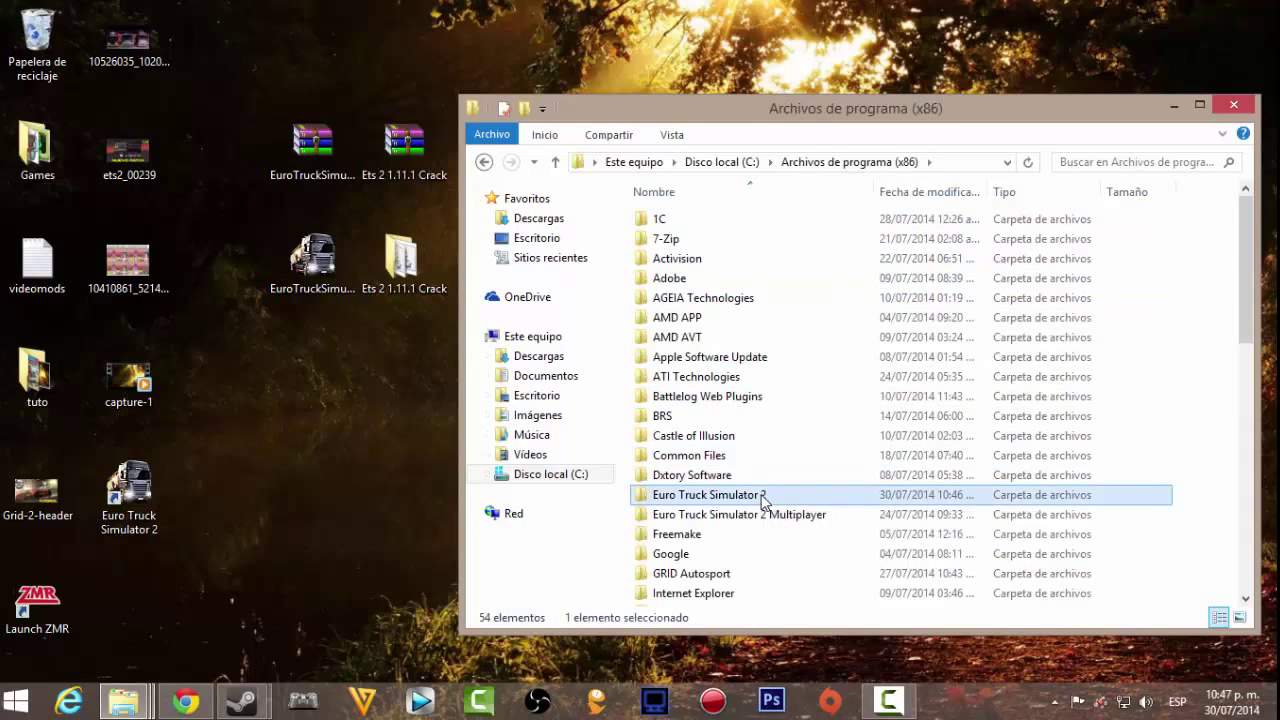
double_click(761, 496)
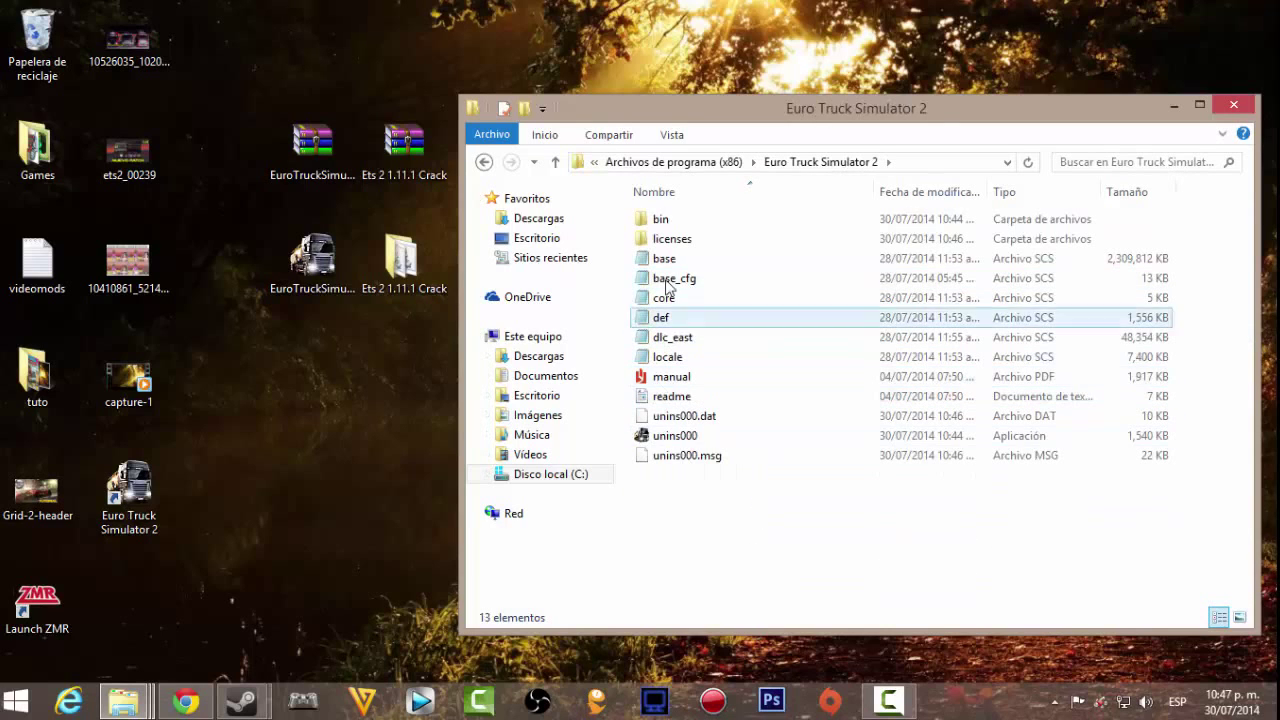
double_click(663, 220)
double_click(666, 221)
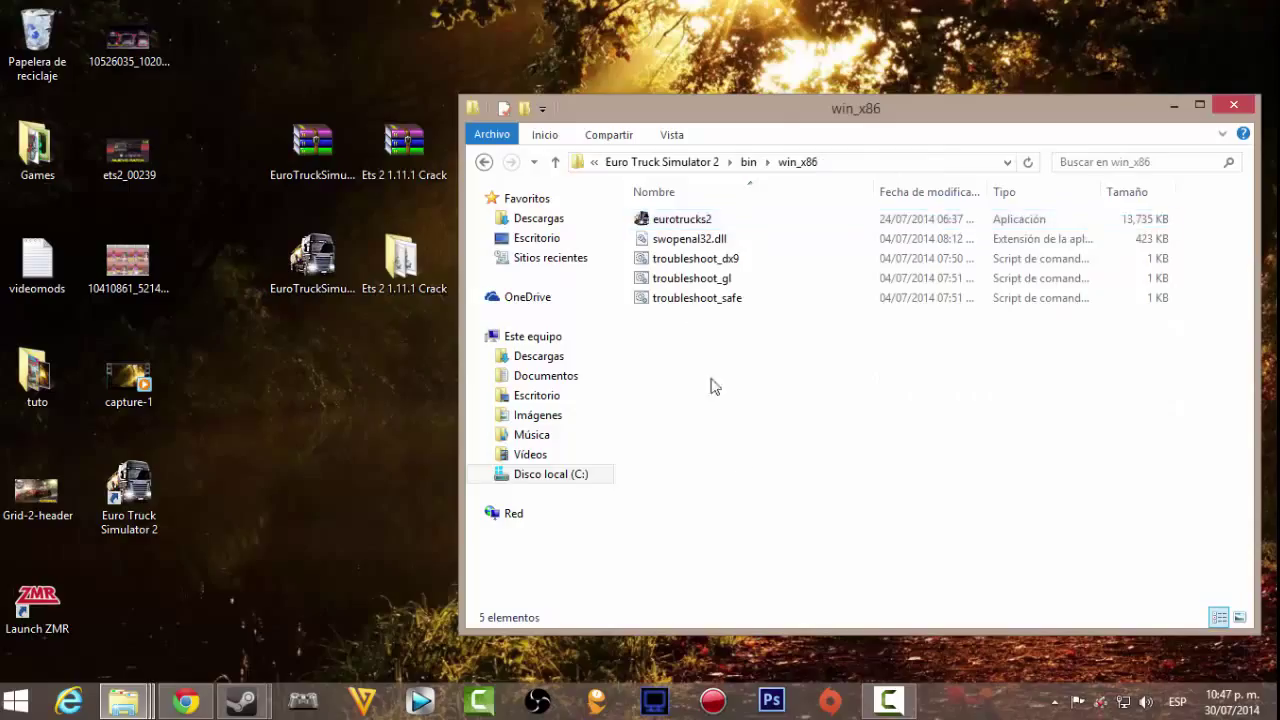
- Paste the copied files into win_x86, replacing the existing ones and granting administrator permission for all items
right_click(737, 445)
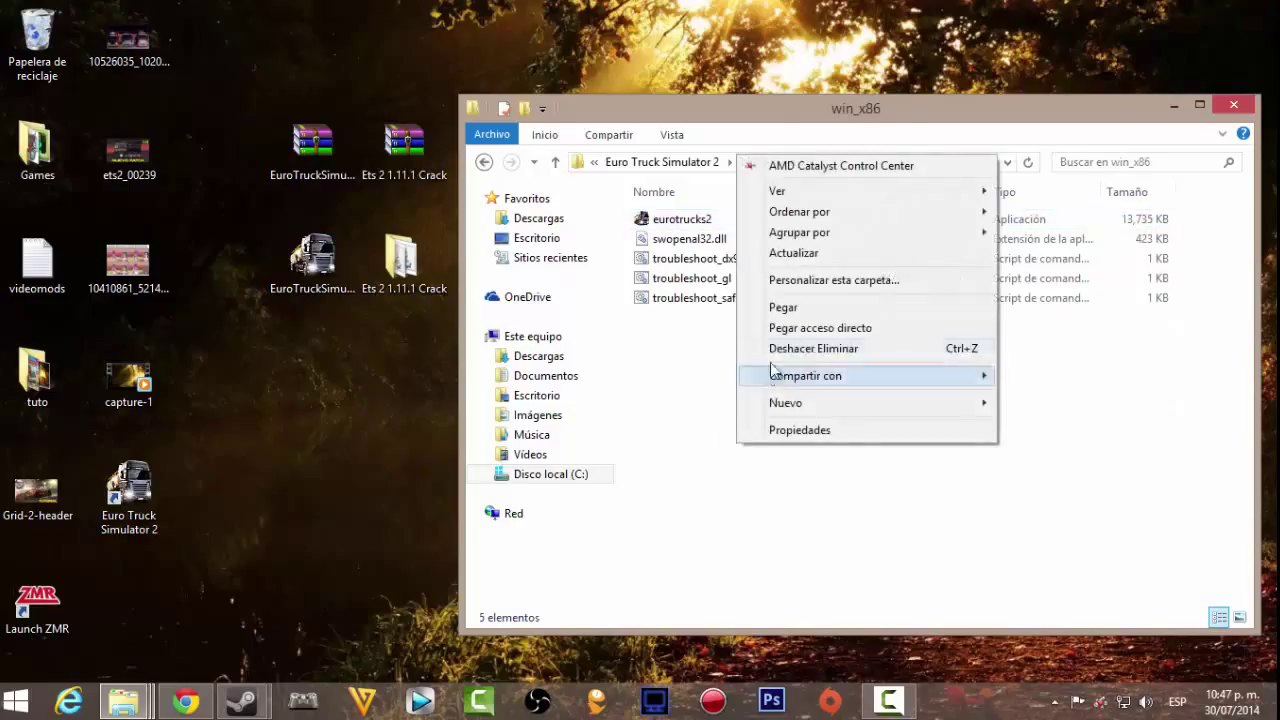
click(792, 314)
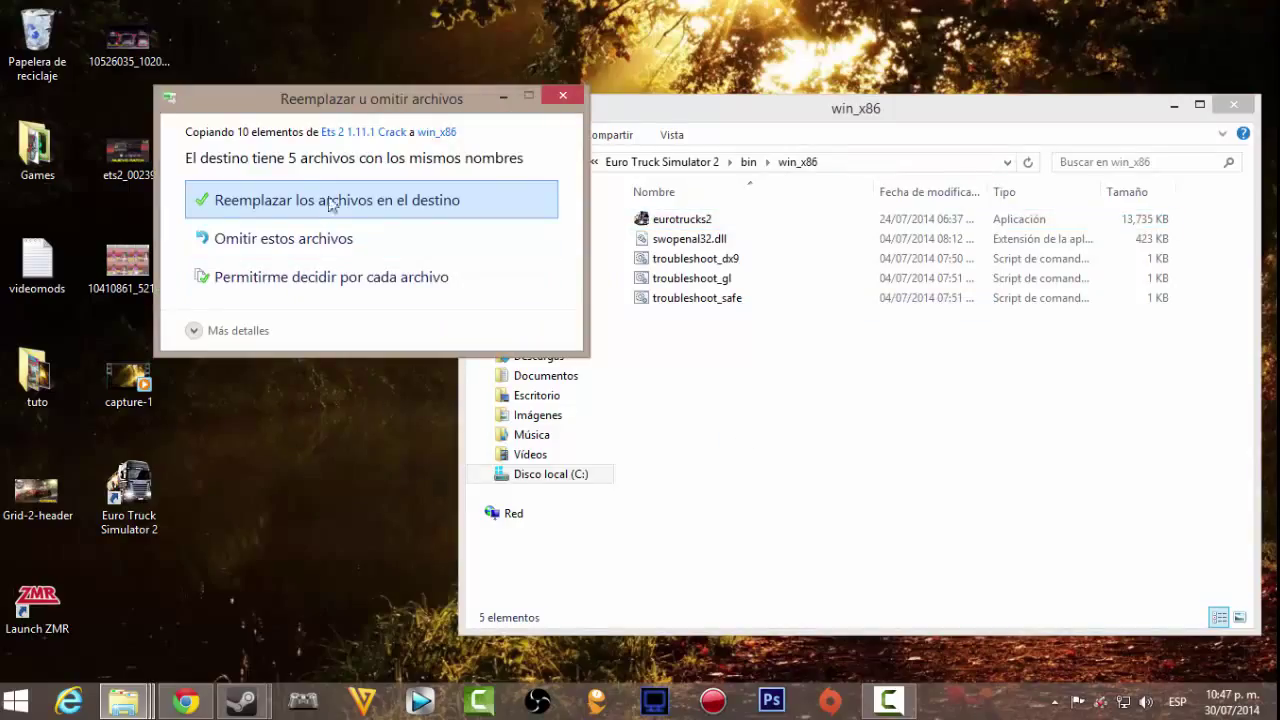
click(229, 210)
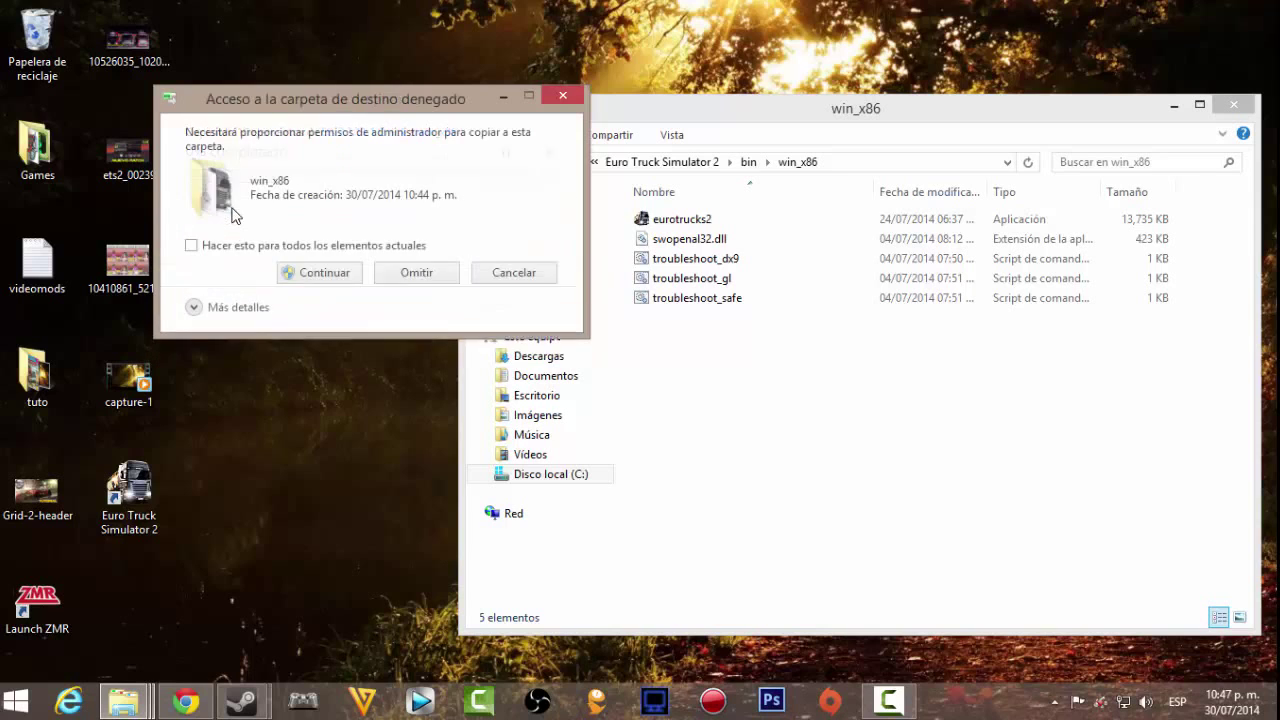
click(260, 246)
click(303, 273)
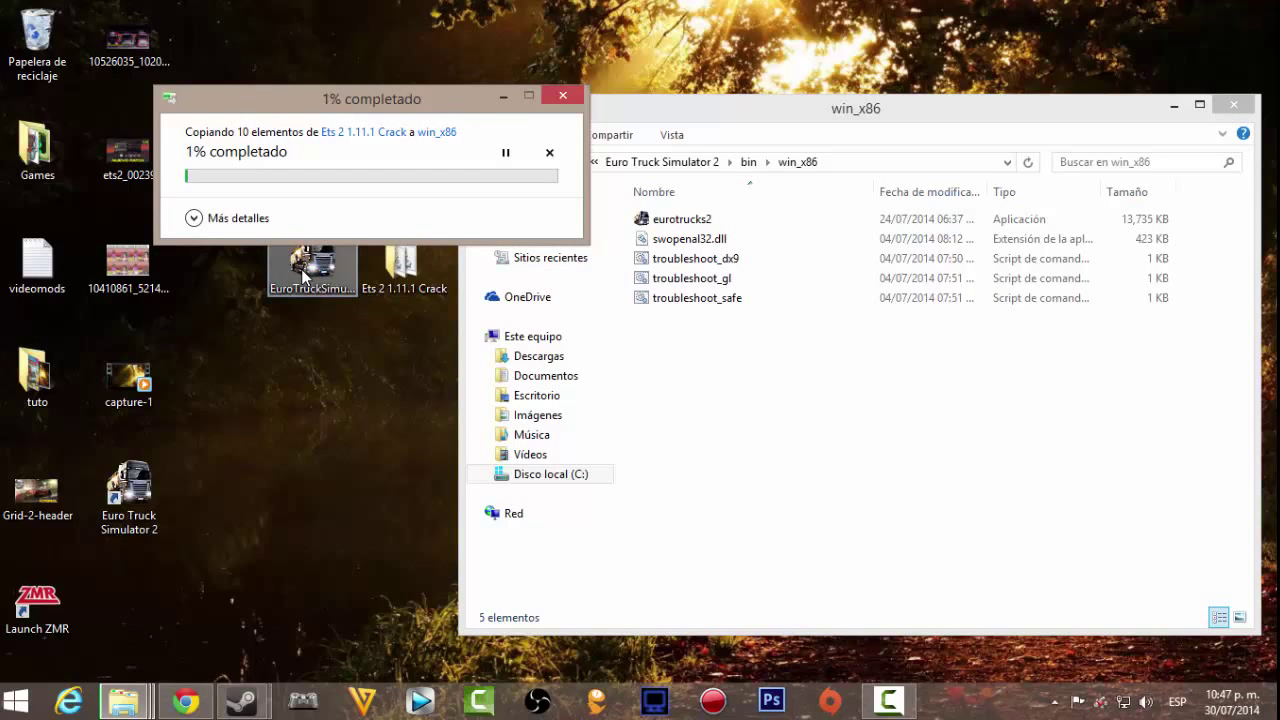
click(840, 443)
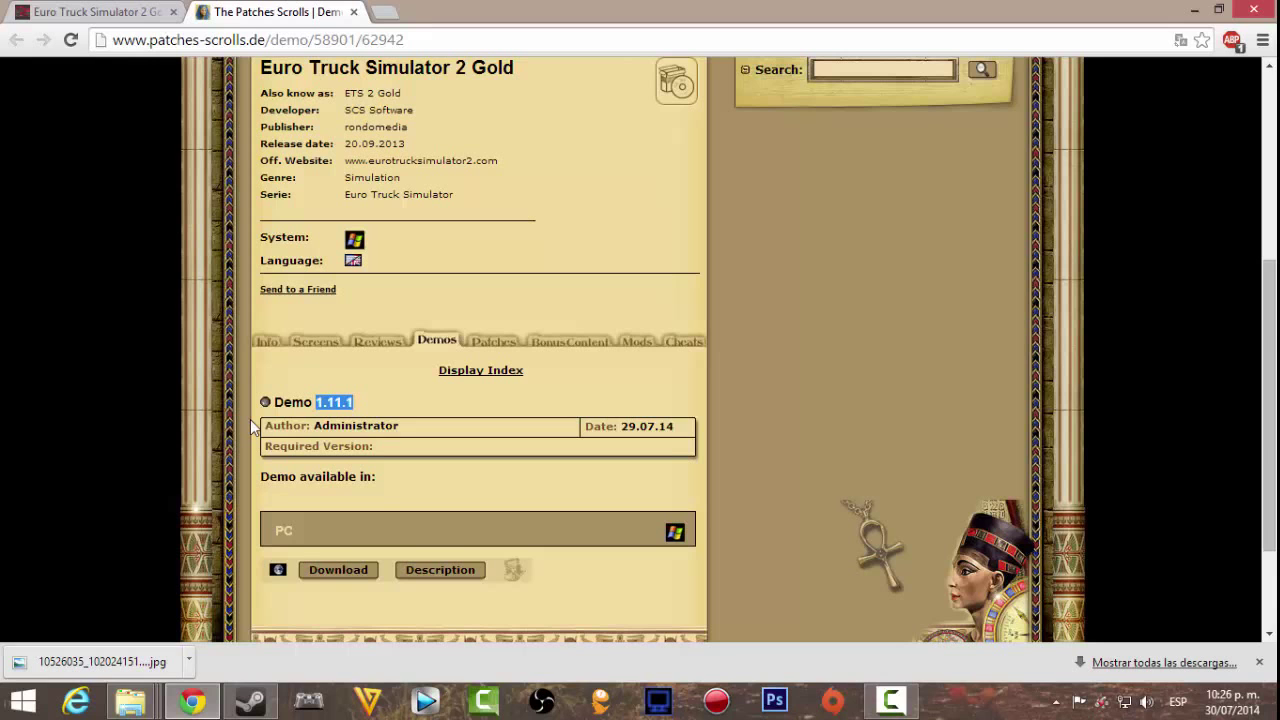
- Return to the official bundle download page in Chrome and open its GamersHell fast download link
scroll(196, 375, up, 4)
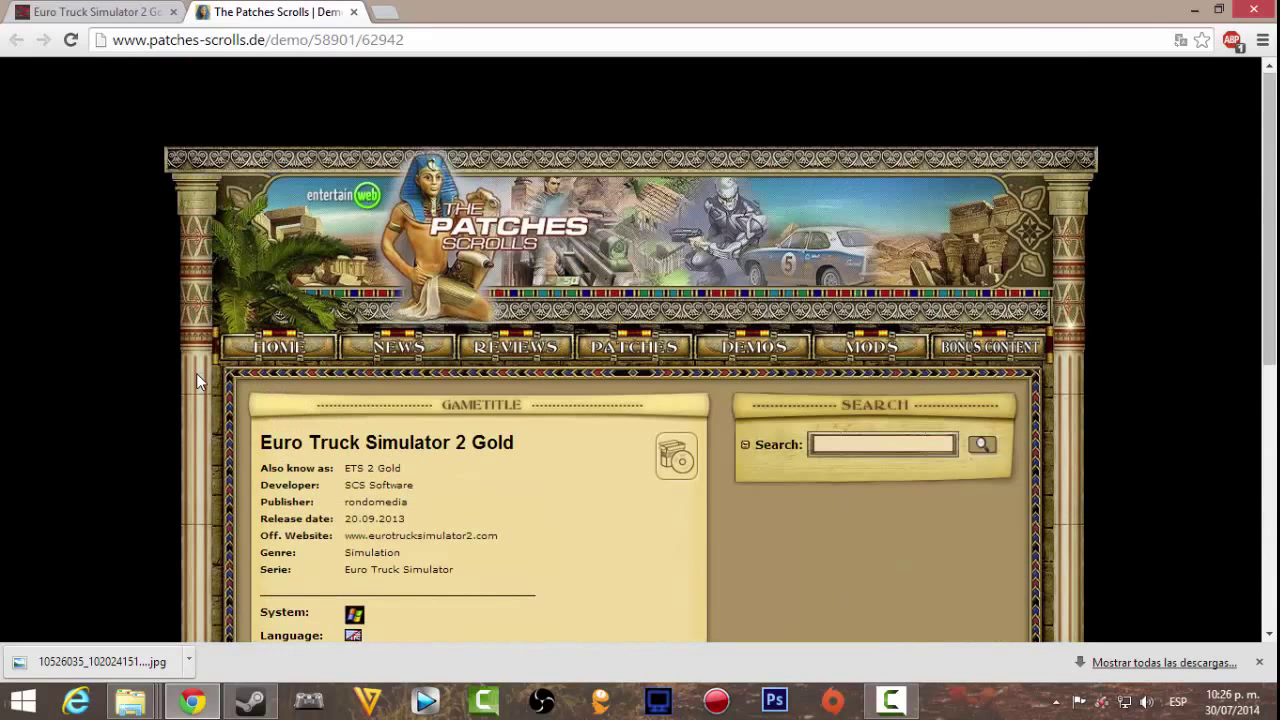
click(52, 10)
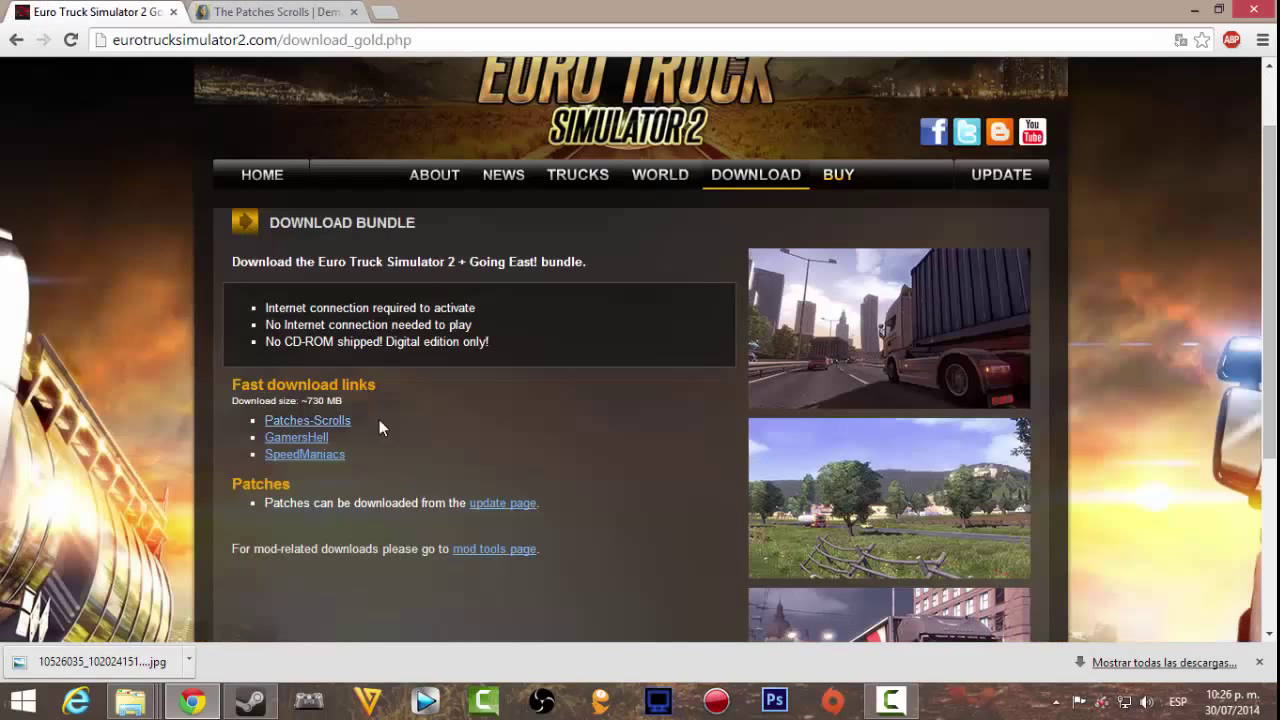
click(290, 439)
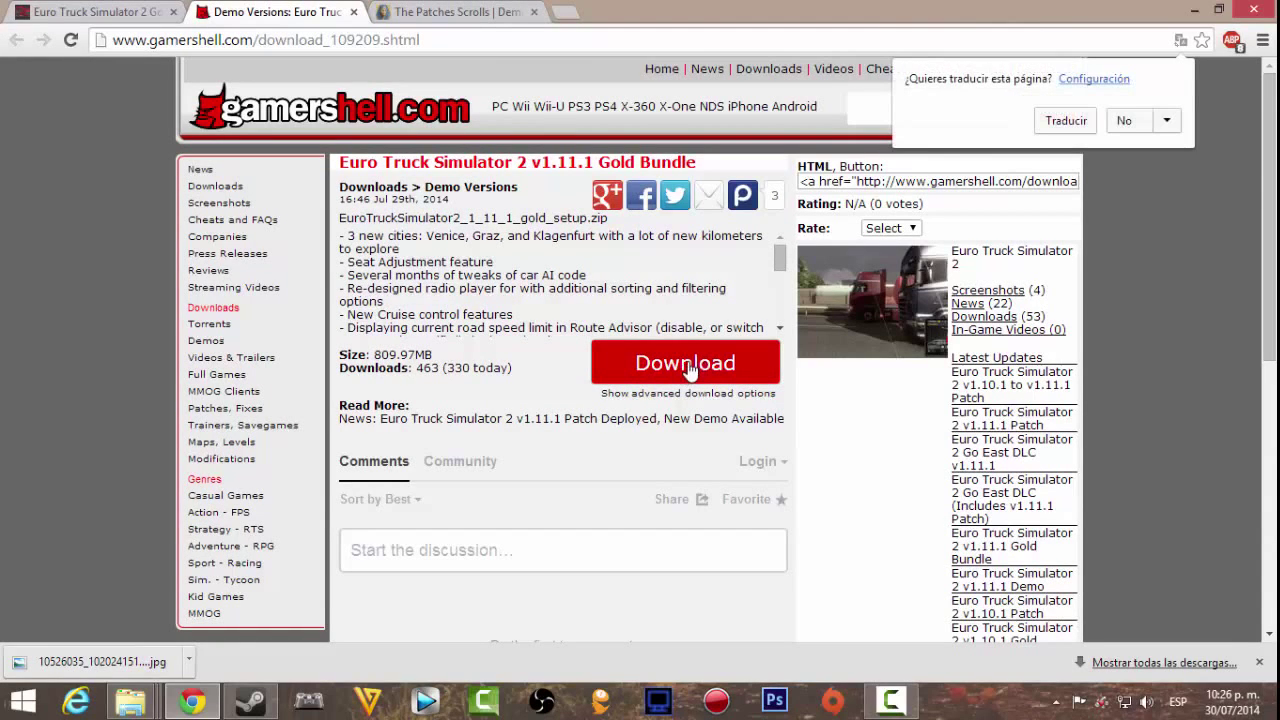
- Look at the SpeedManiacs fast download page from the official bundle page, checking the offered game version
mouse_move(466, 222)
mouse_down()
mouse_move(520, 212)
mouse_move(570, 238)
mouse_move(590, 222)
mouse_move(466, 222)
mouse_up()
click(17, 10)
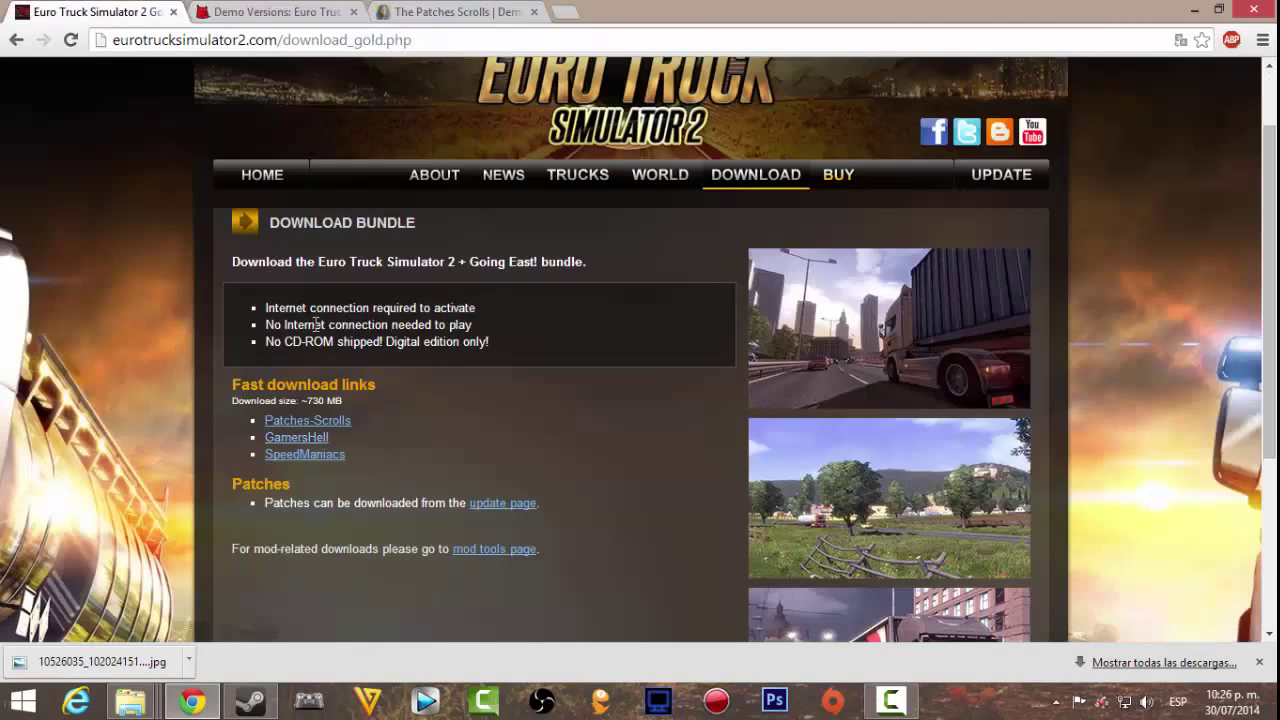
click(308, 467)
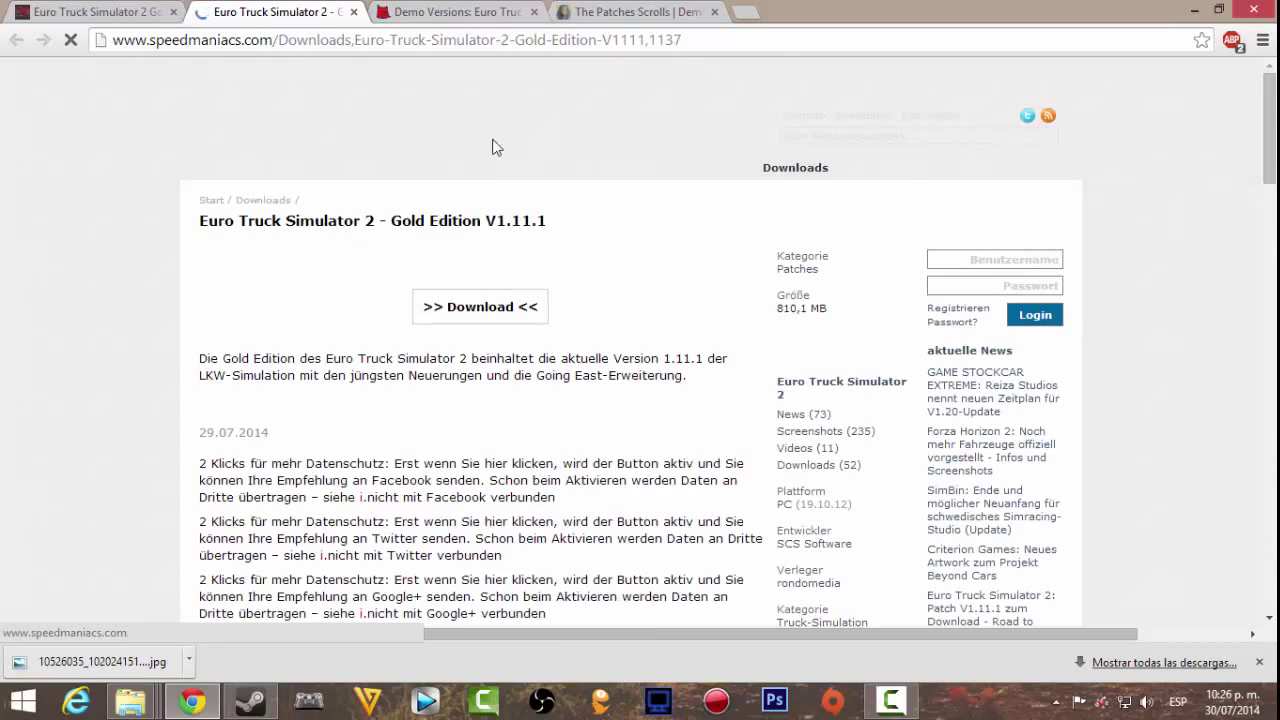
drag(563, 220, 512, 238)
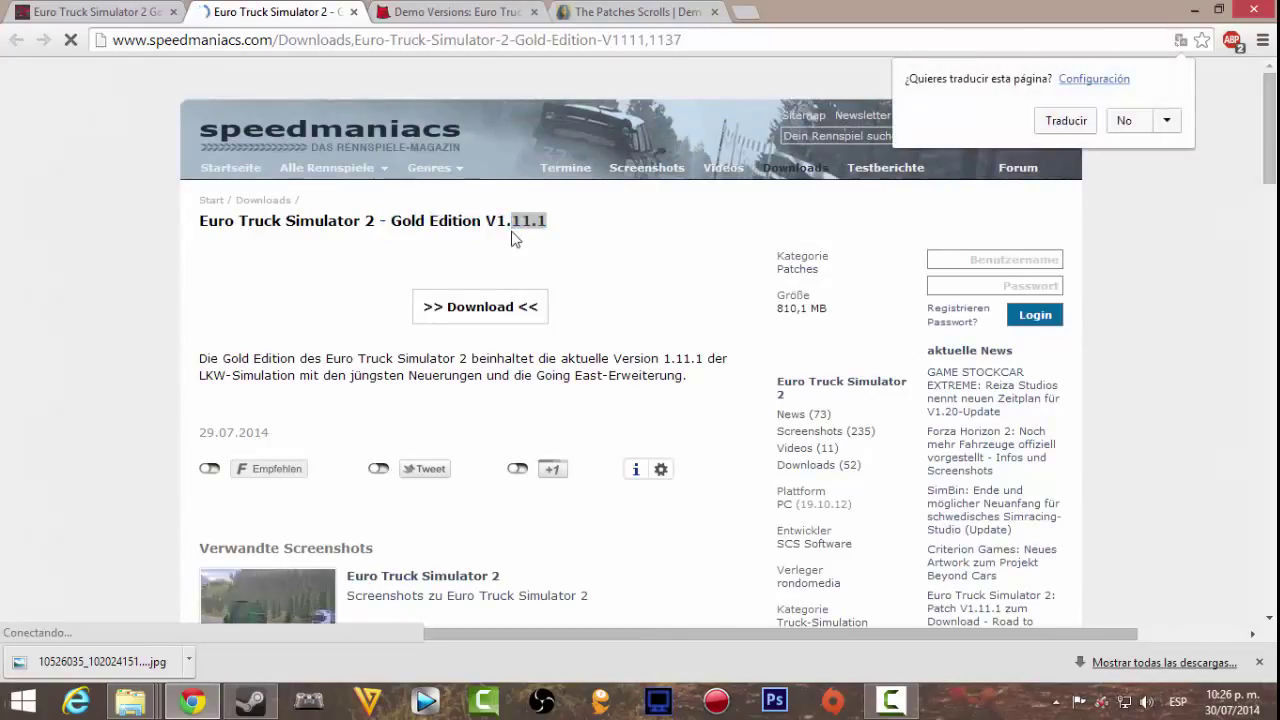
click(353, 12)
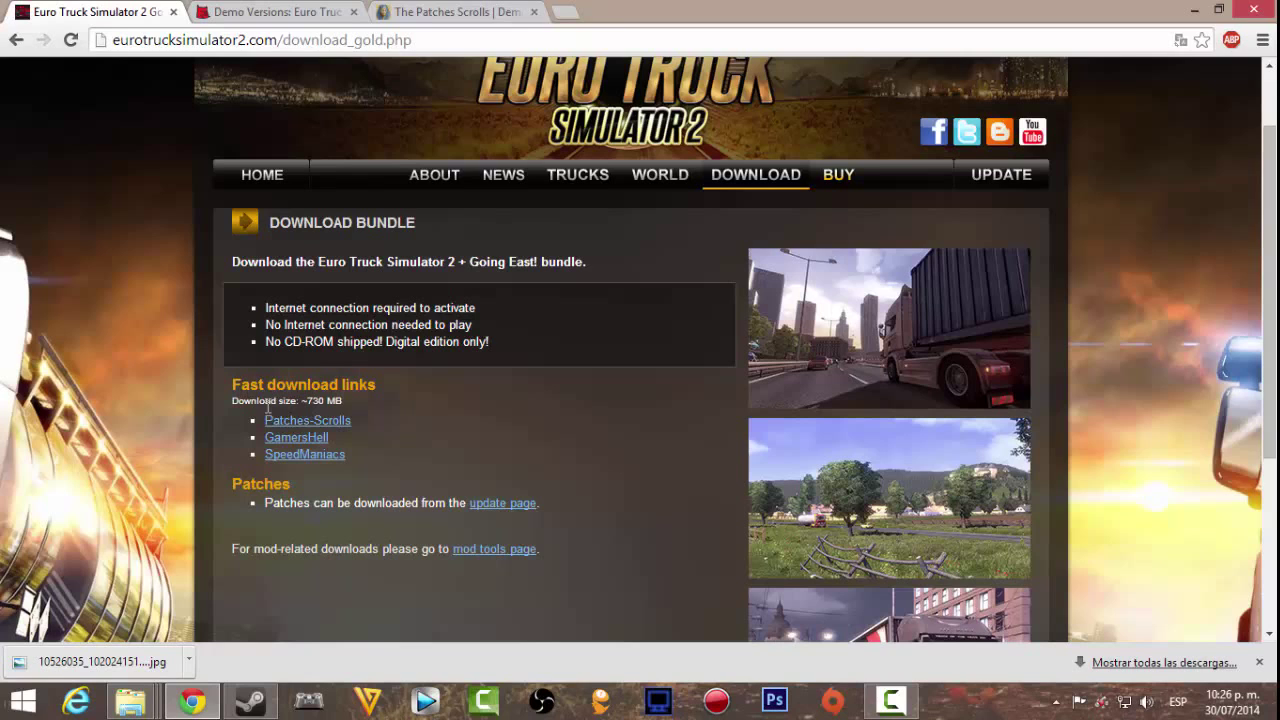
- Start downloading EuroTruckSimulator2_1_11_1_gold_setup.zip from the GamersHell page
click(297, 11)
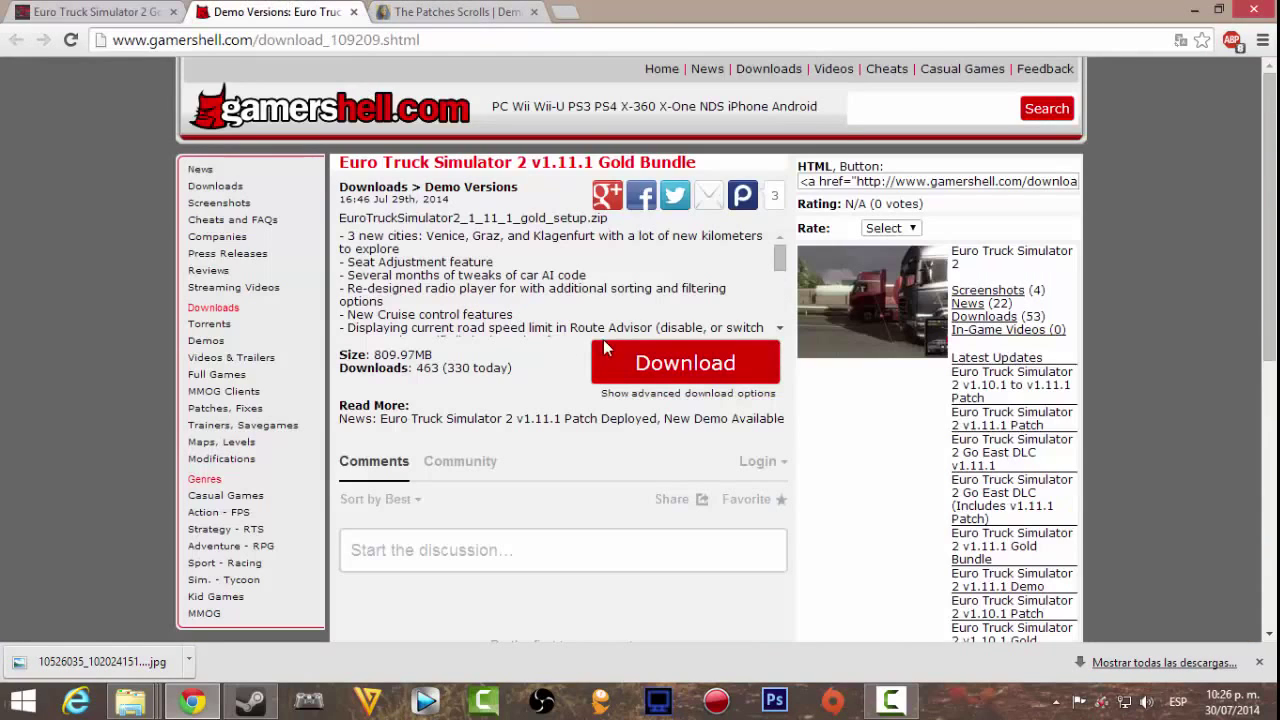
click(644, 370)
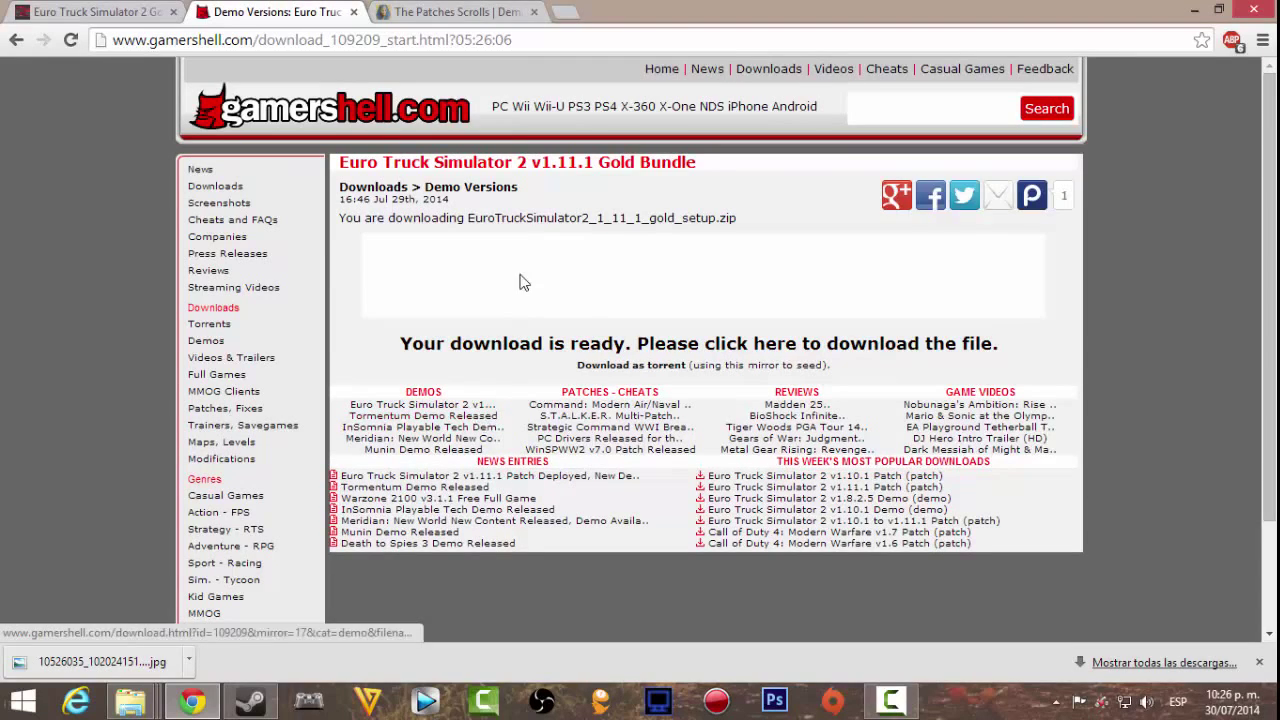
click(744, 358)
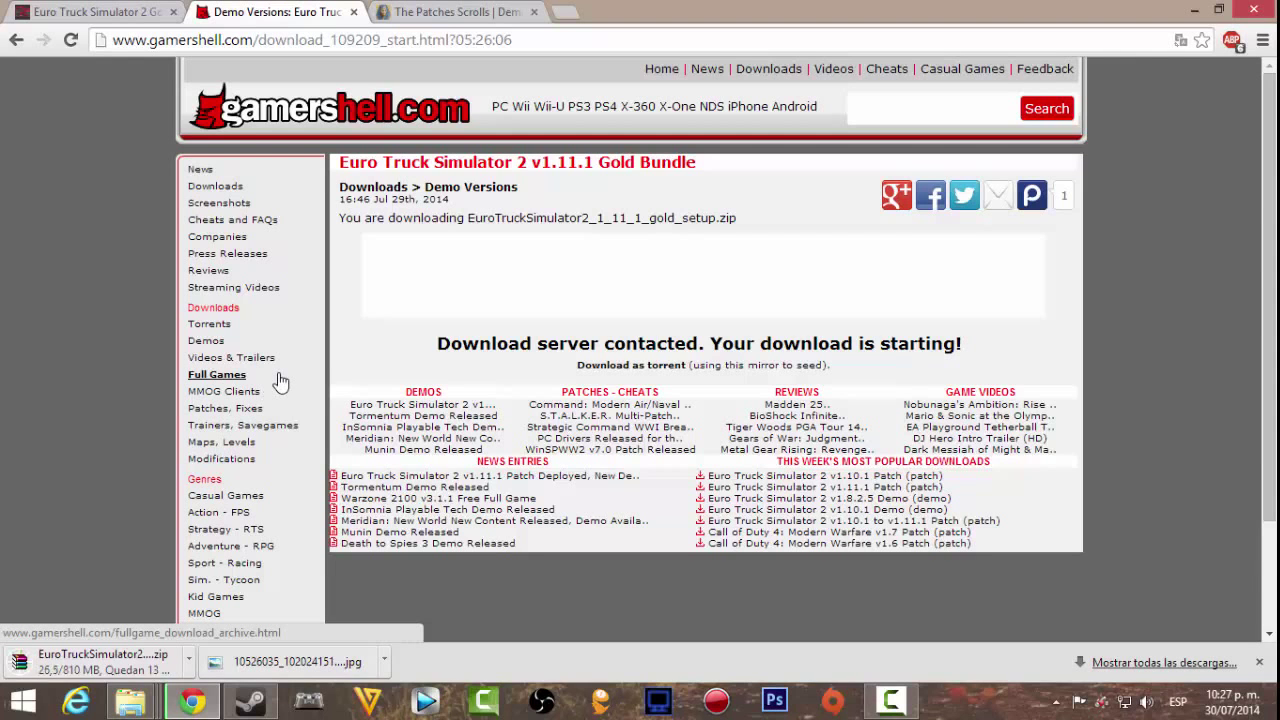
click(202, 712)
click(202, 712)
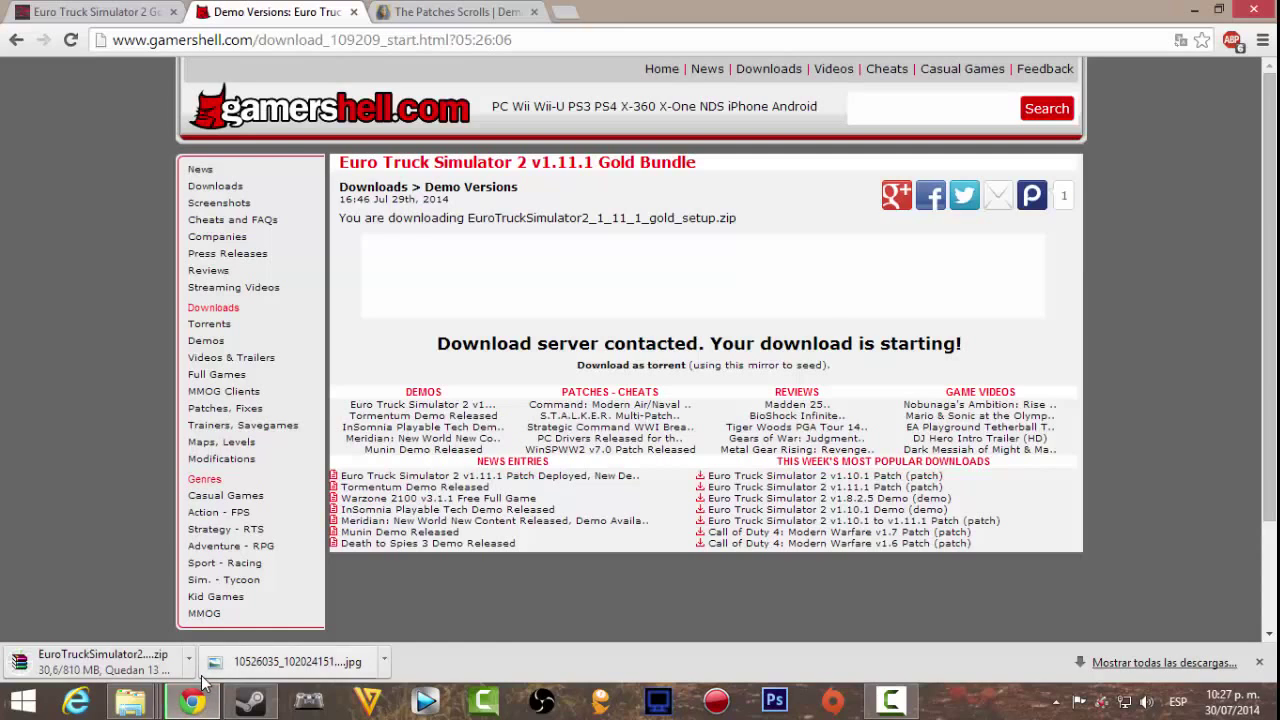
- Close the Patches Scrolls page and minimize Chrome to reveal the desktop
click(418, 10)
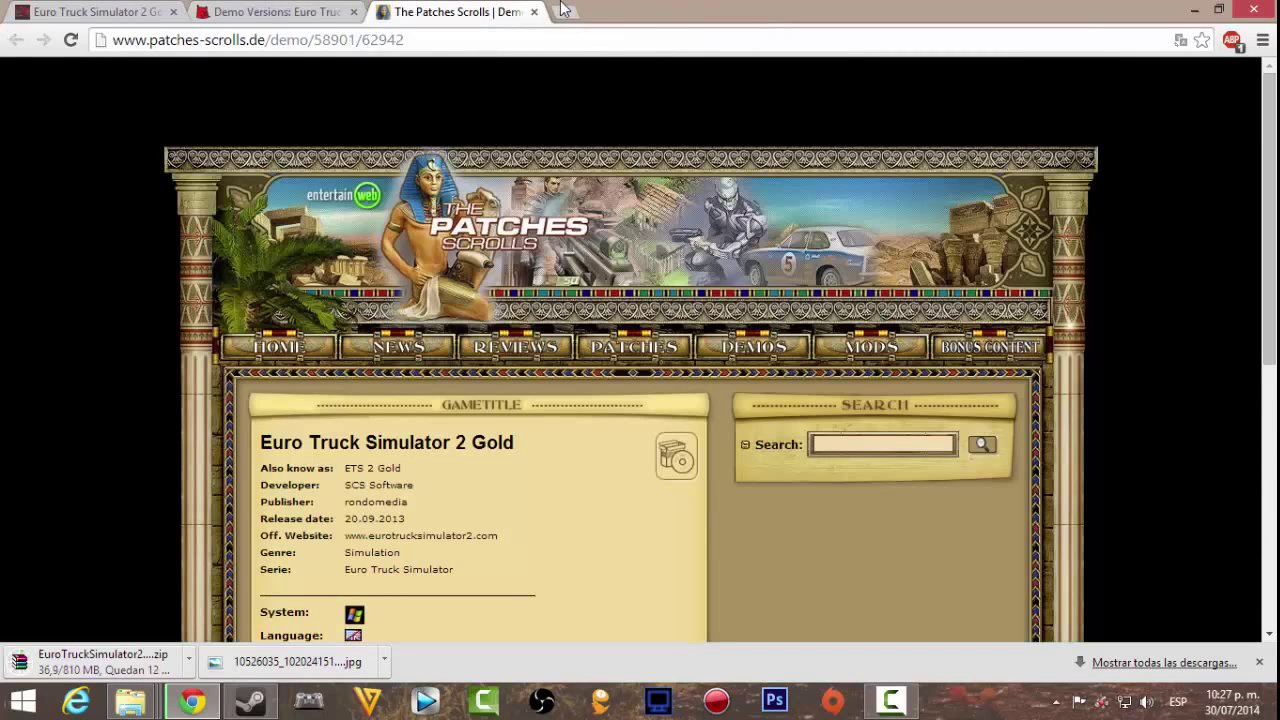
click(534, 11)
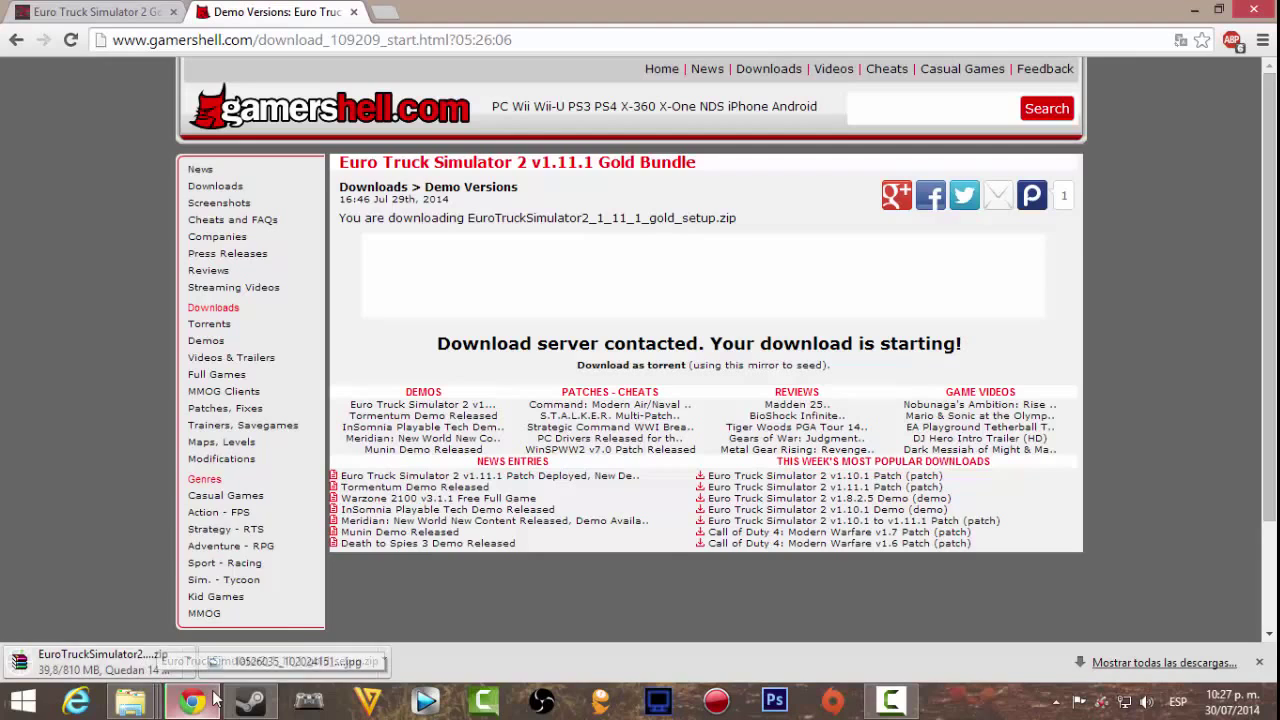
mouse_move(213, 697)
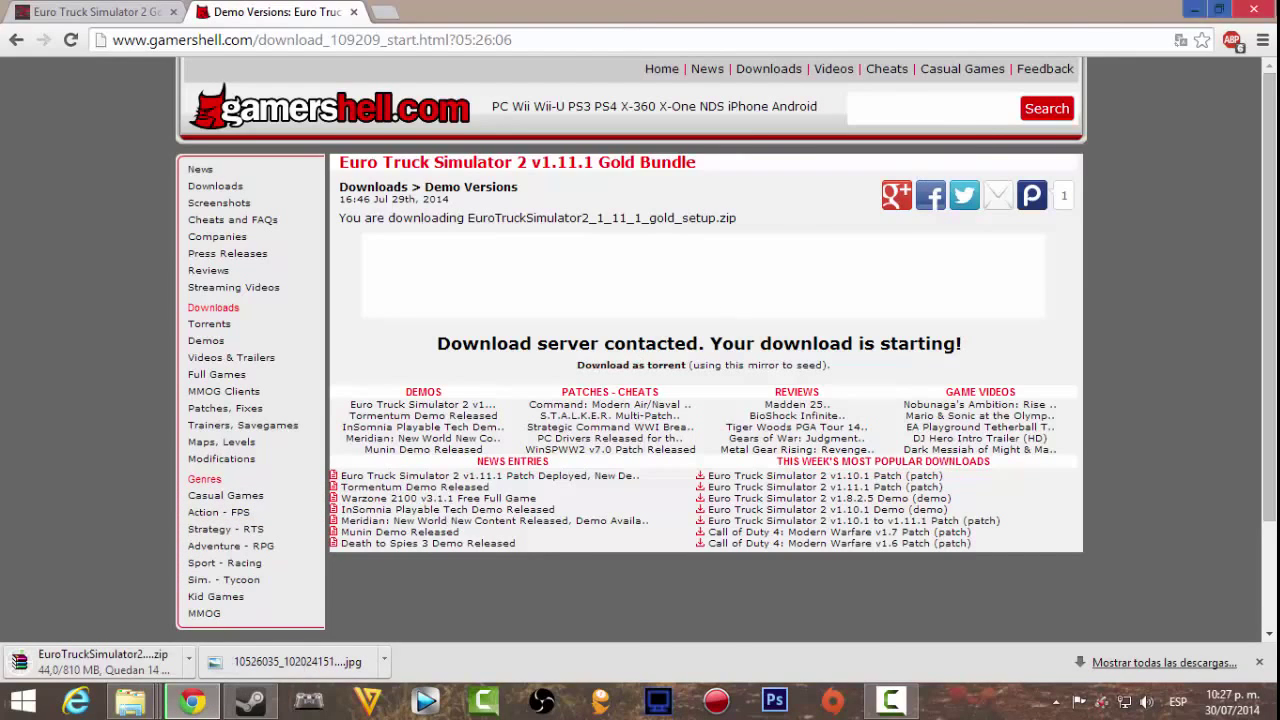
click(1188, 9)
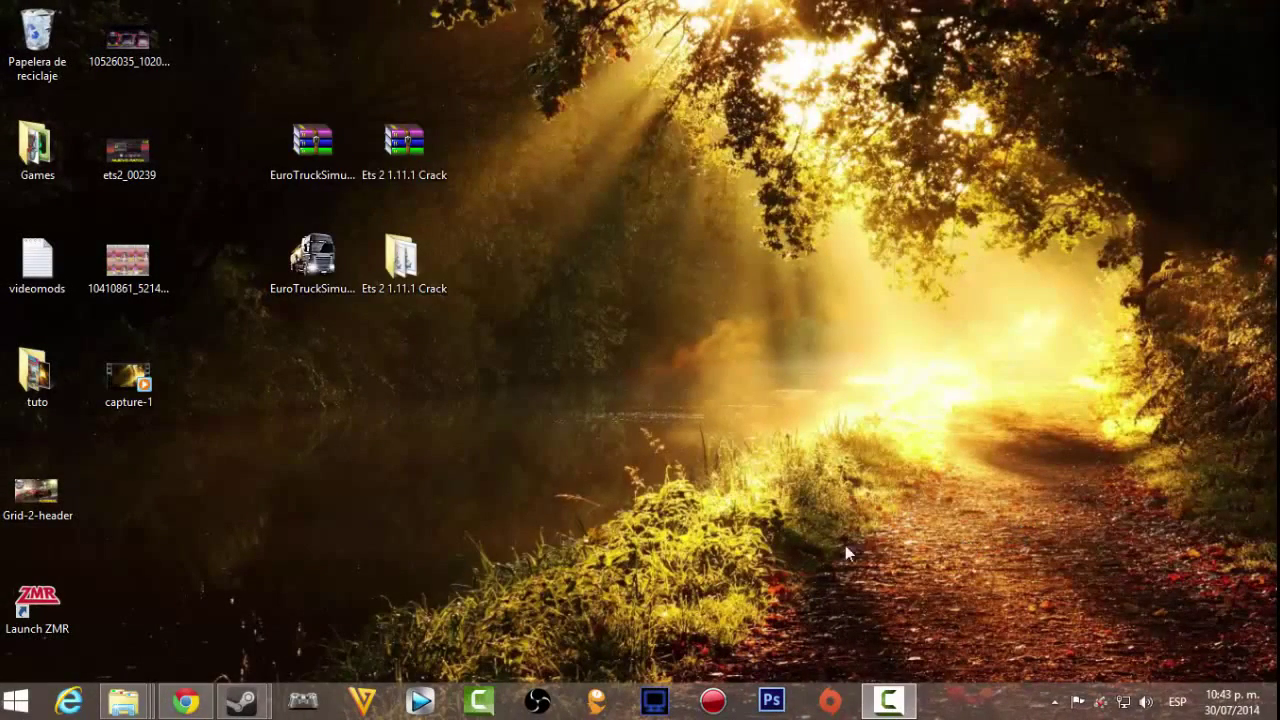
- Inspect the contents of the EuroTruckSimulator2_1_11_1_gold_setup archive on the desktop in WinRAR and close it
click(312, 145)
click(405, 163)
click(328, 167)
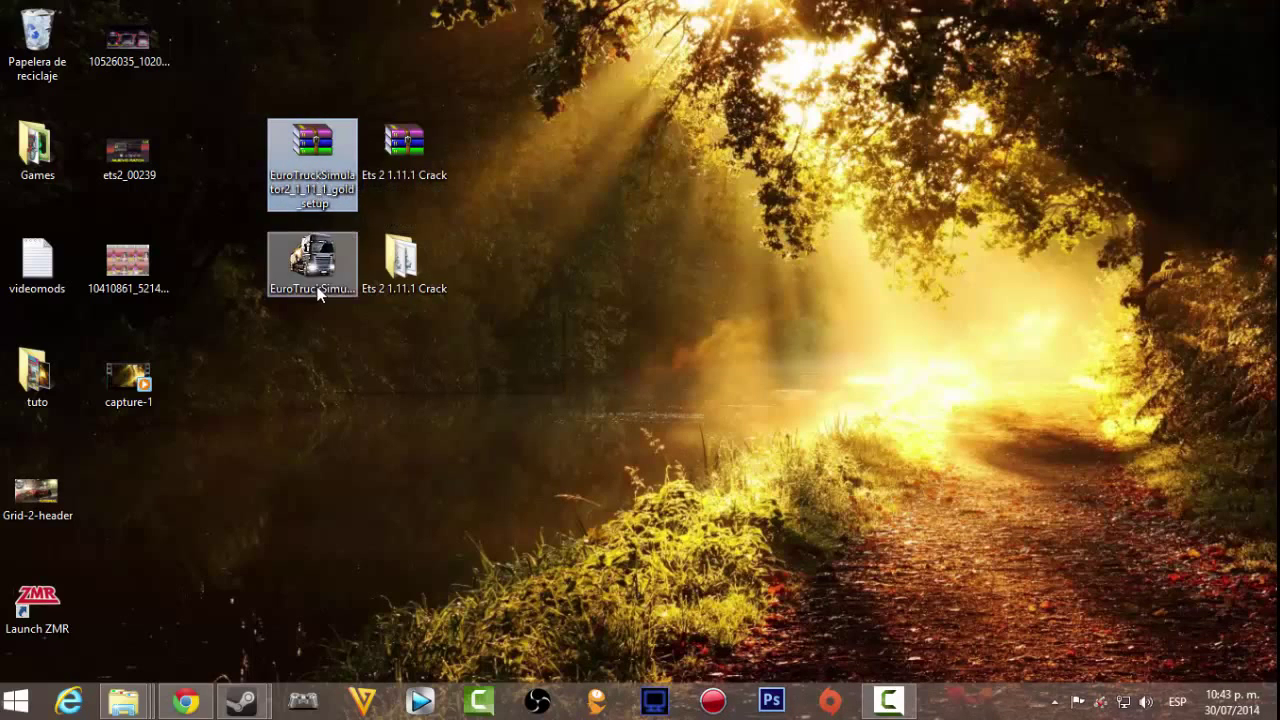
double_click(309, 136)
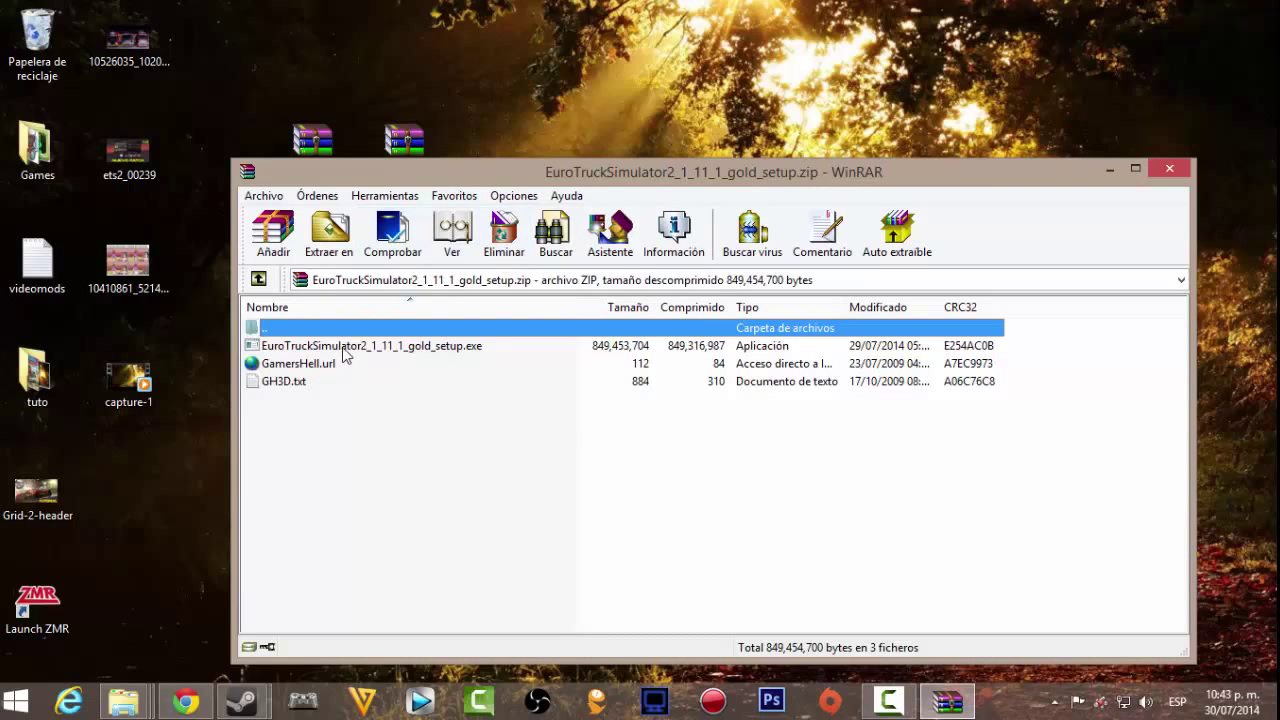
click(1167, 168)
right_click(276, 160)
click(632, 114)
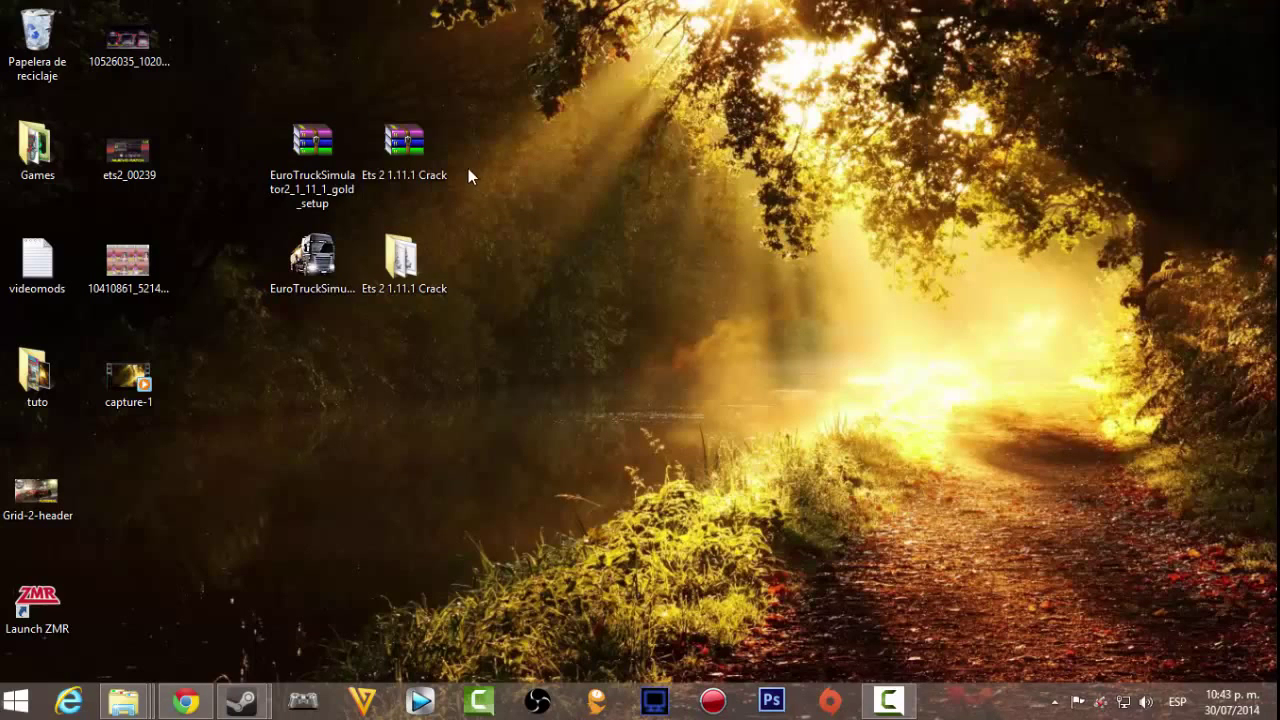
- Check the files inside the extracted Ets 2 1.11.1 Crack folder on the desktop and close it
drag(452, 345, 407, 130)
click(398, 268)
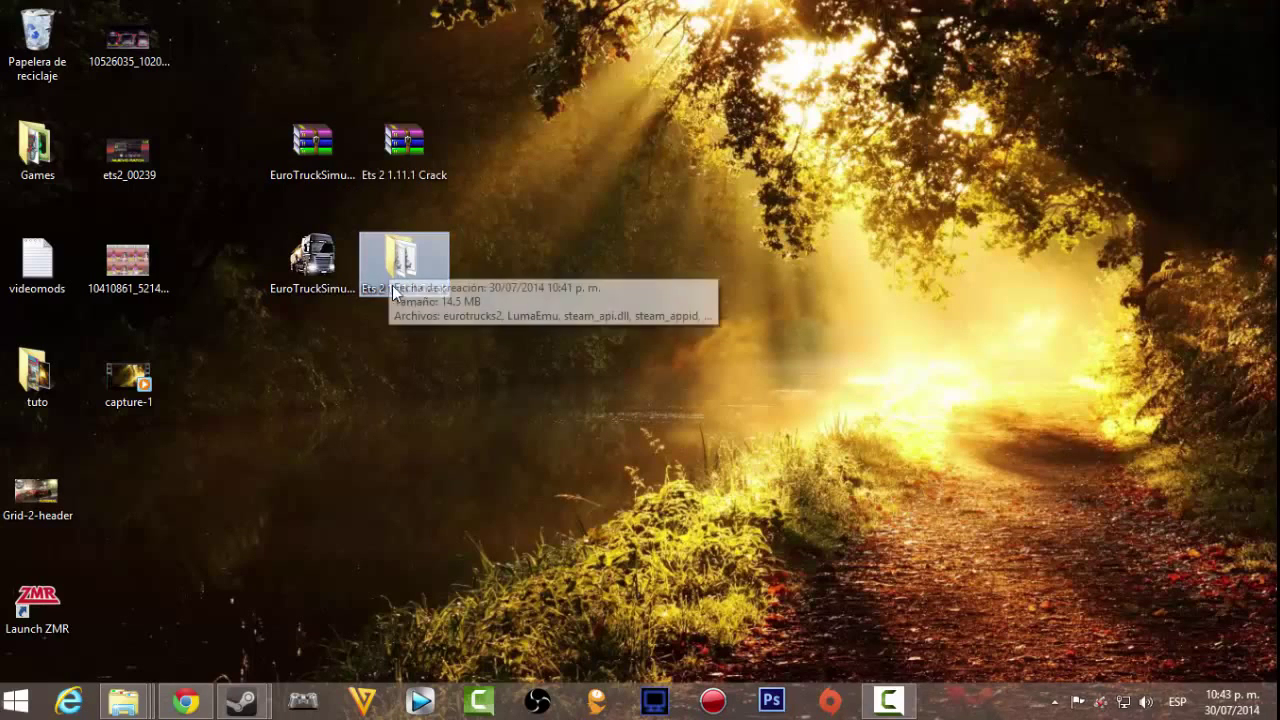
double_click(400, 270)
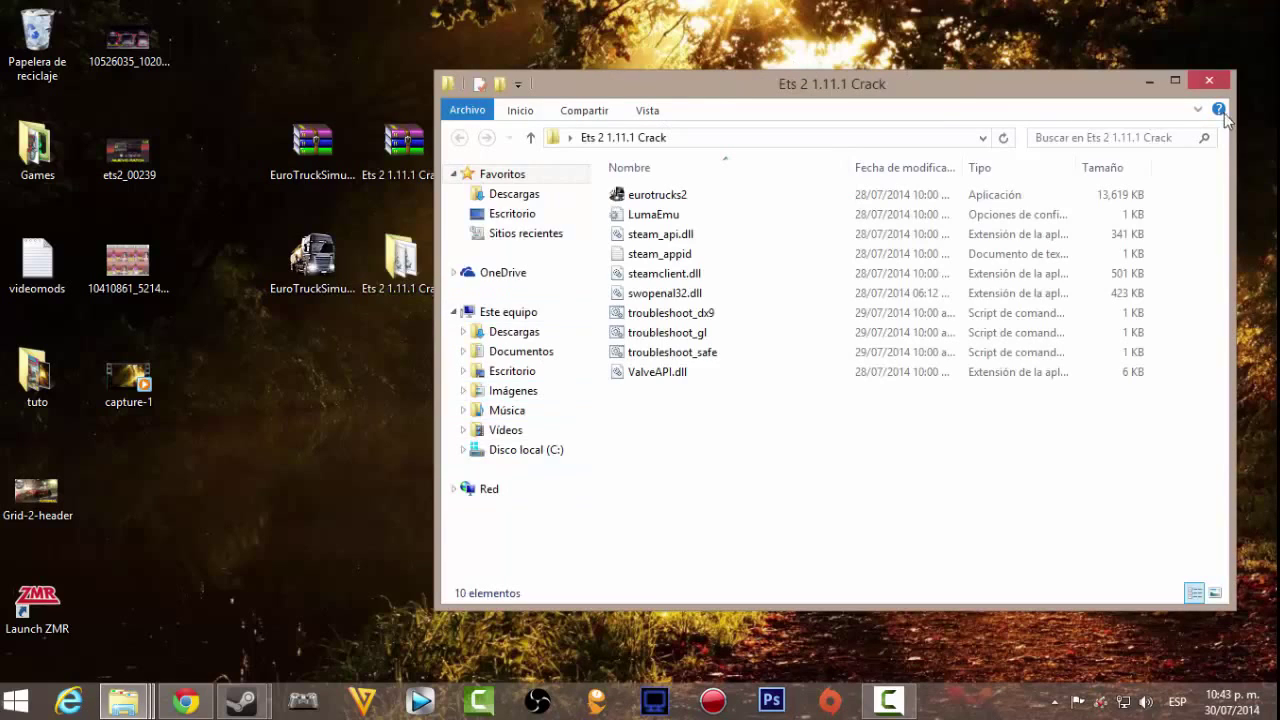
click(1212, 82)
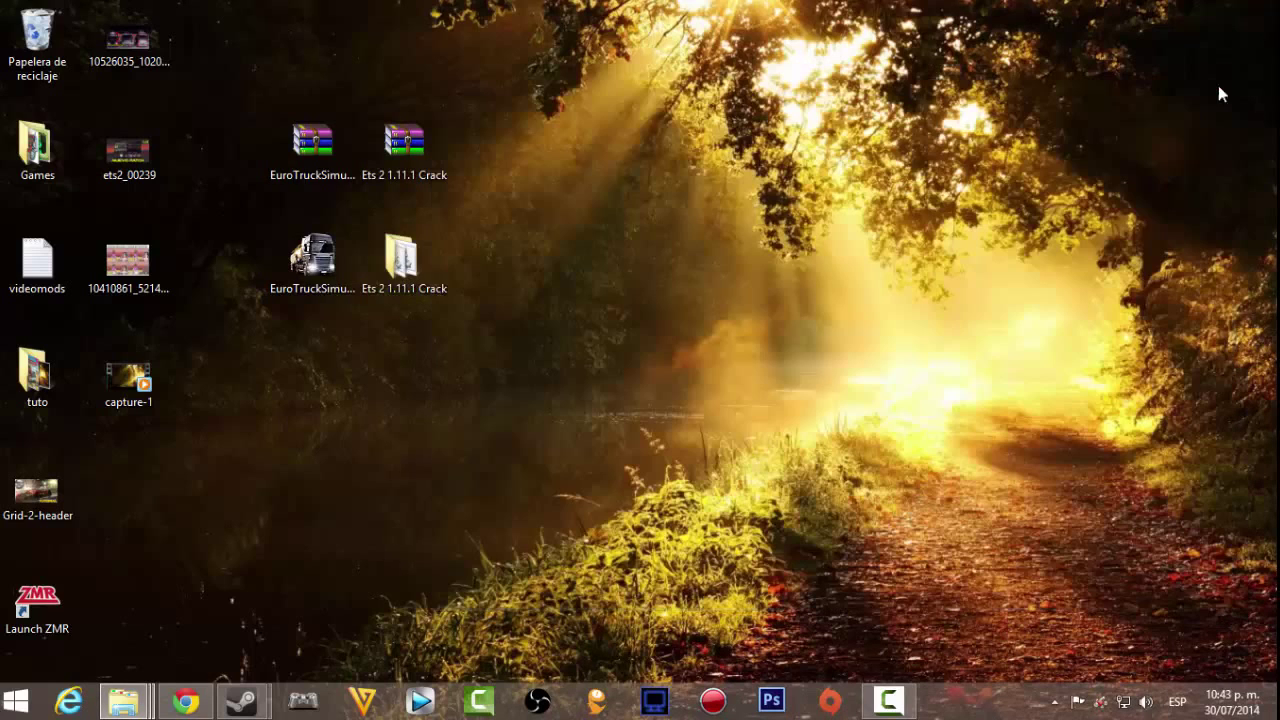
- Run the extracted EuroTruckSimulator2_1_11_1_gold_setup installer from the desktop
click(292, 158)
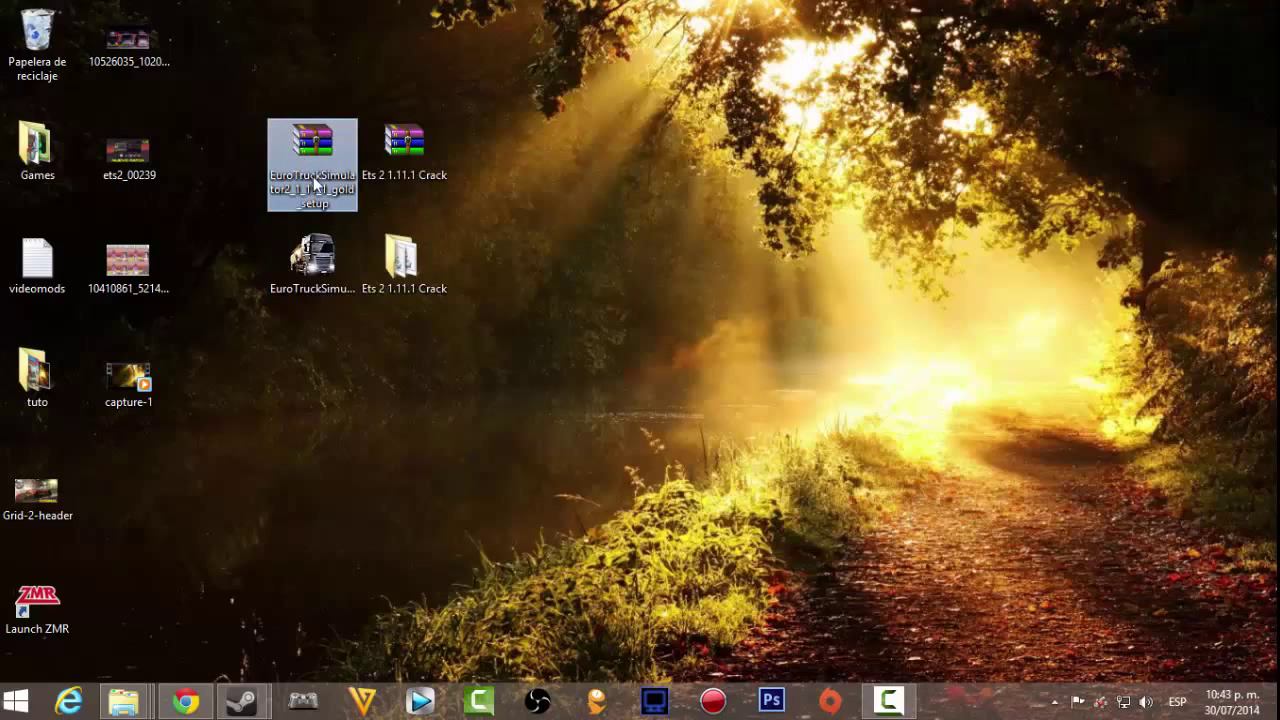
mouse_move(316, 190)
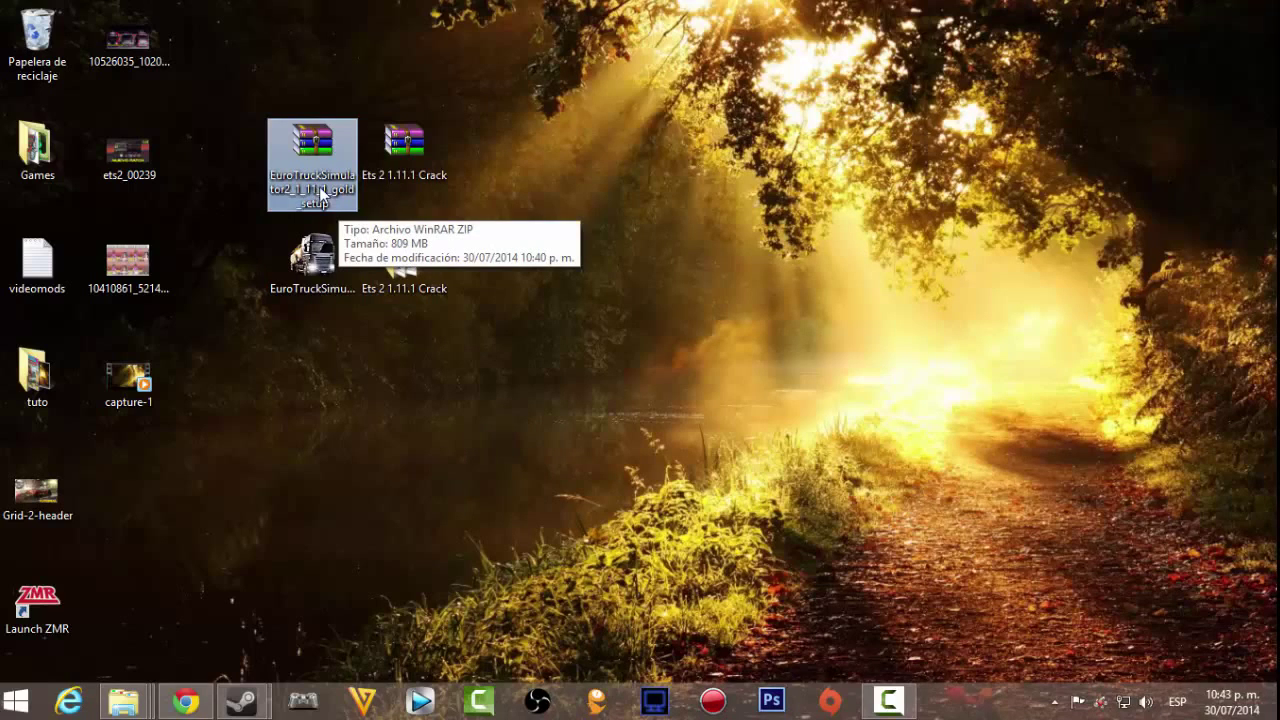
click(324, 272)
mouse_move(326, 276)
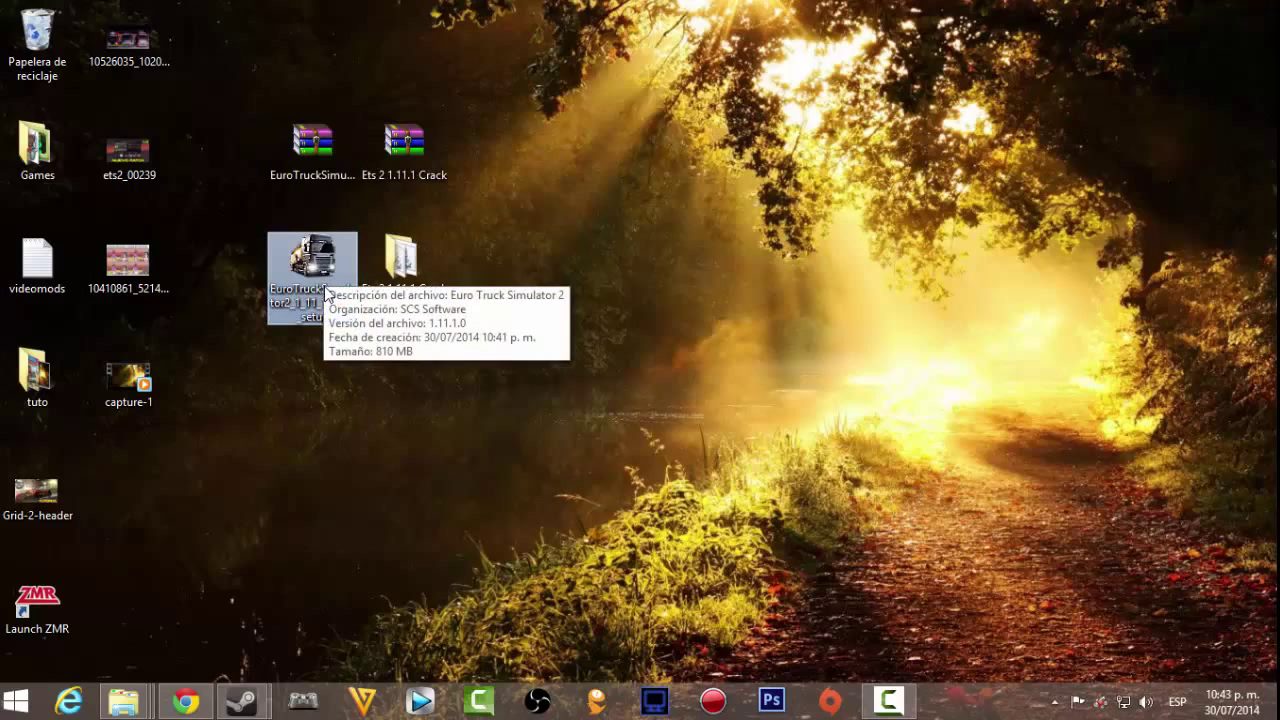
right_click(294, 272)
click(307, 302)
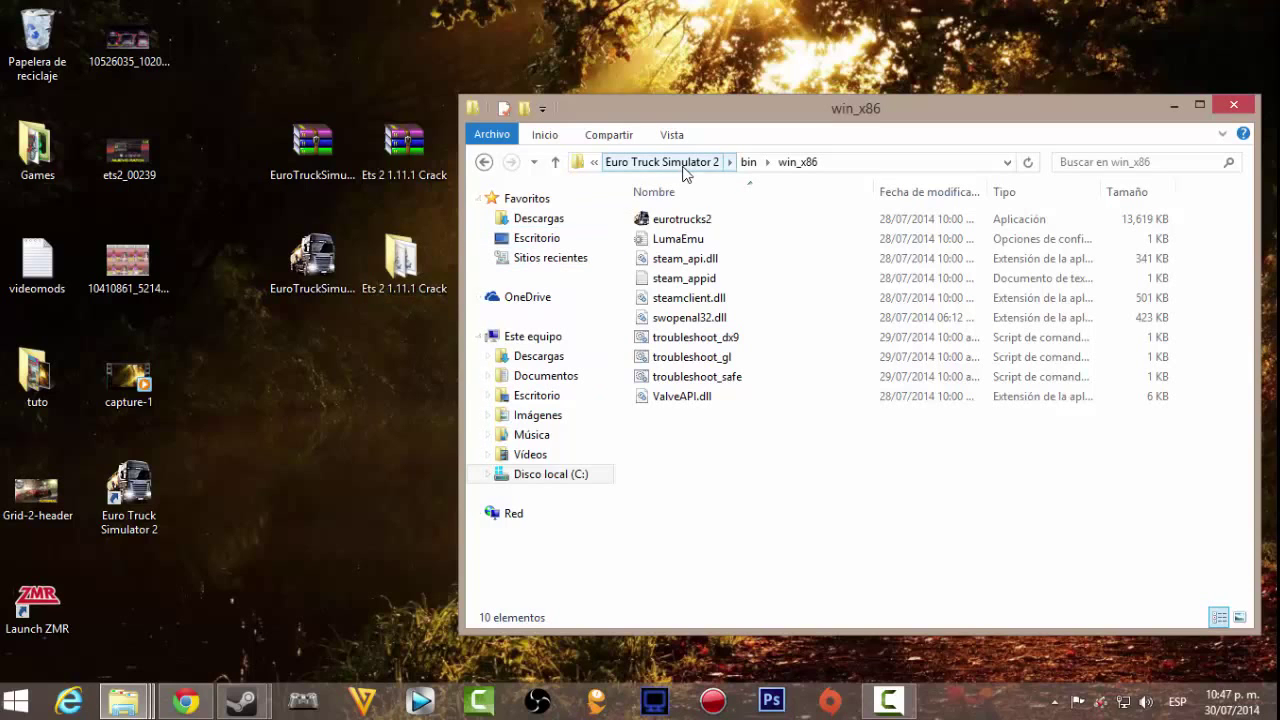
- Go from drive C through Archivos de programa (x86) and Euro Truck Simulator 2 to bin\win_x86
click(541, 478)
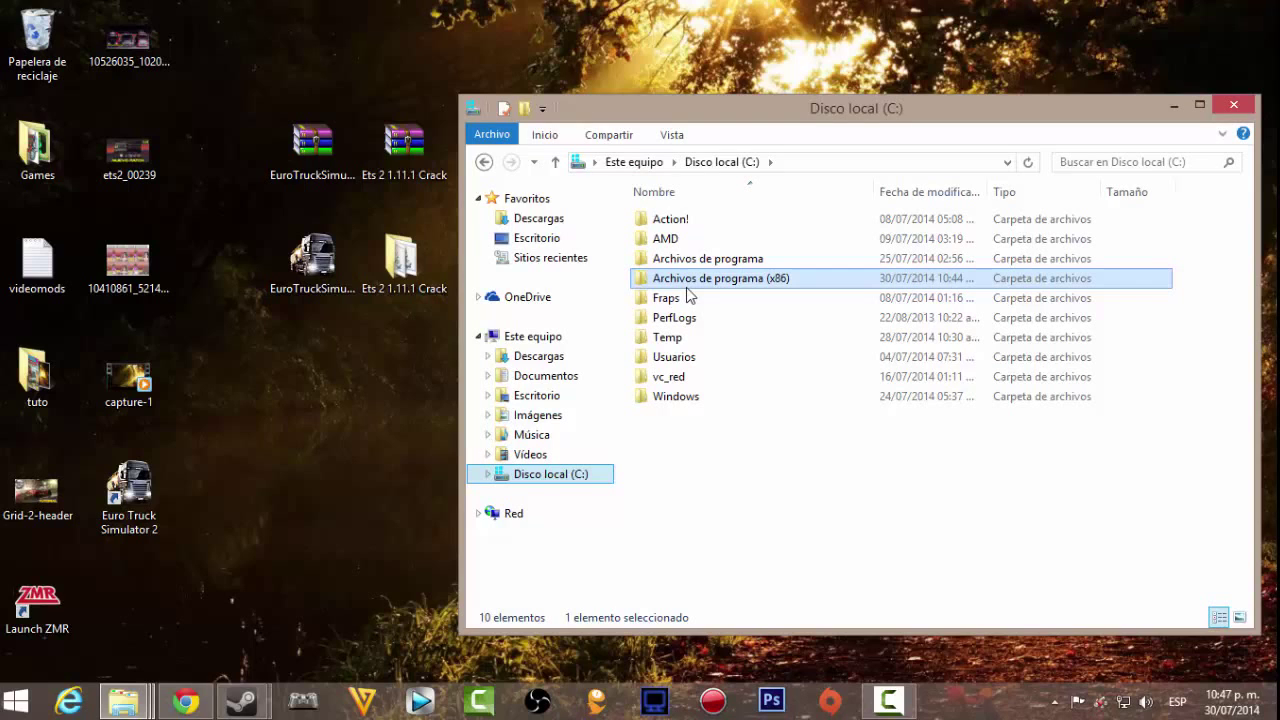
double_click(700, 278)
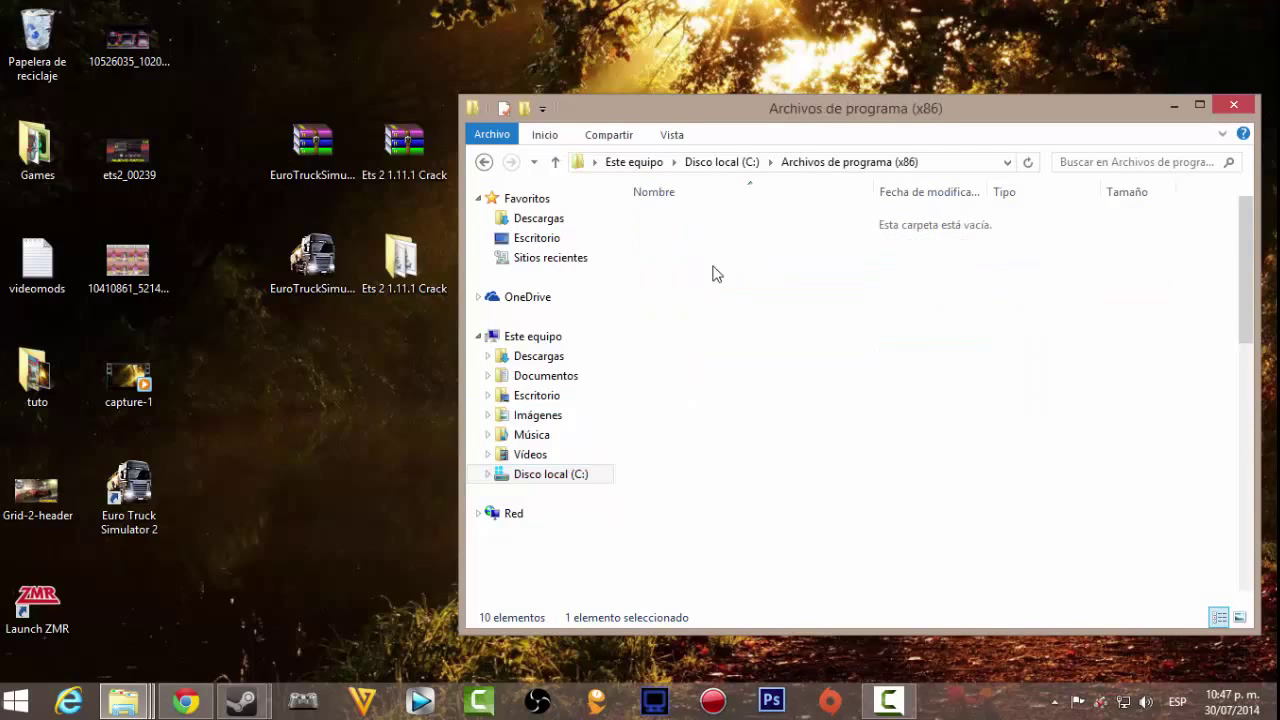
double_click(712, 496)
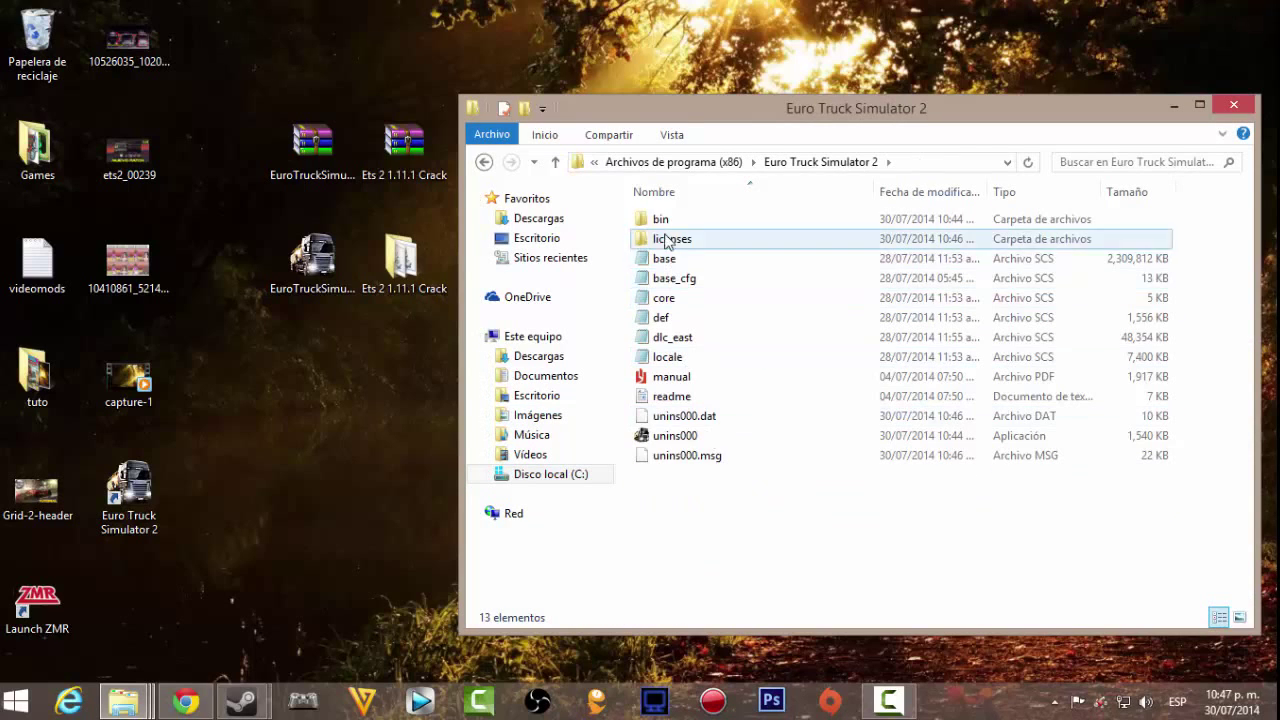
double_click(665, 226)
double_click(665, 224)
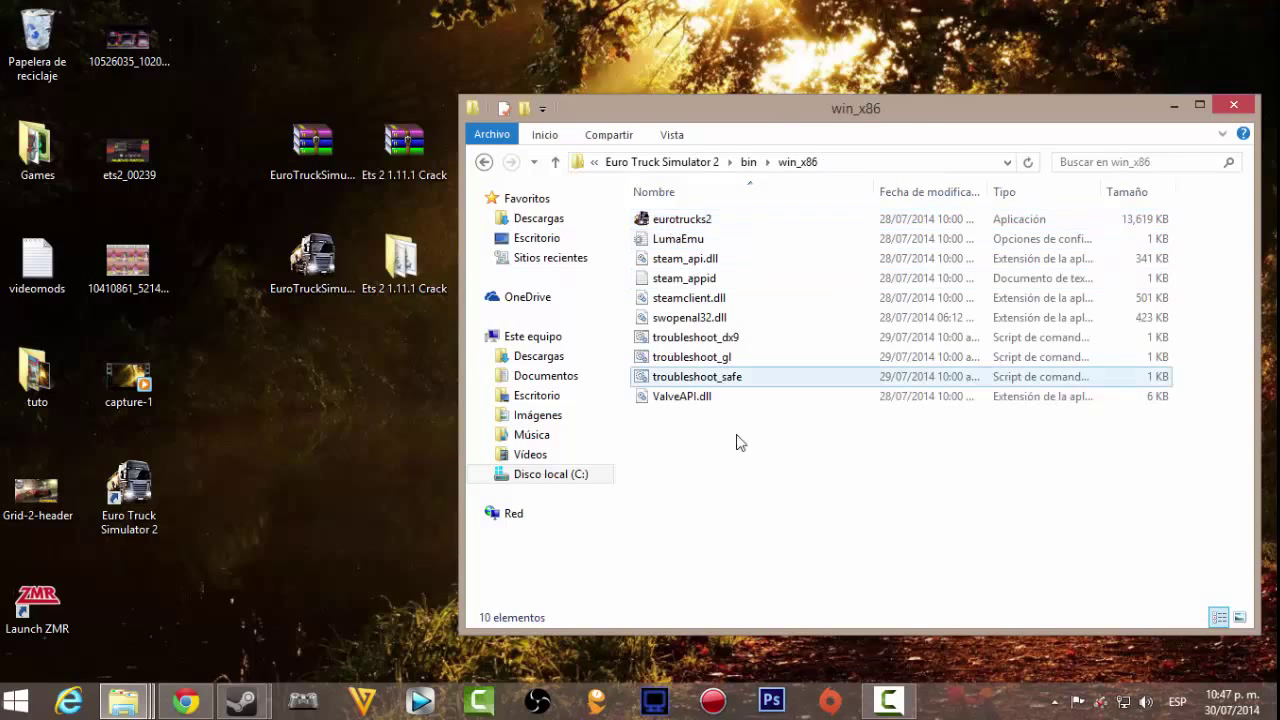
- Briefly open the Ets 2 1.11.1 Crack folder as the source of the win_x86 files and close it
double_click(402, 258)
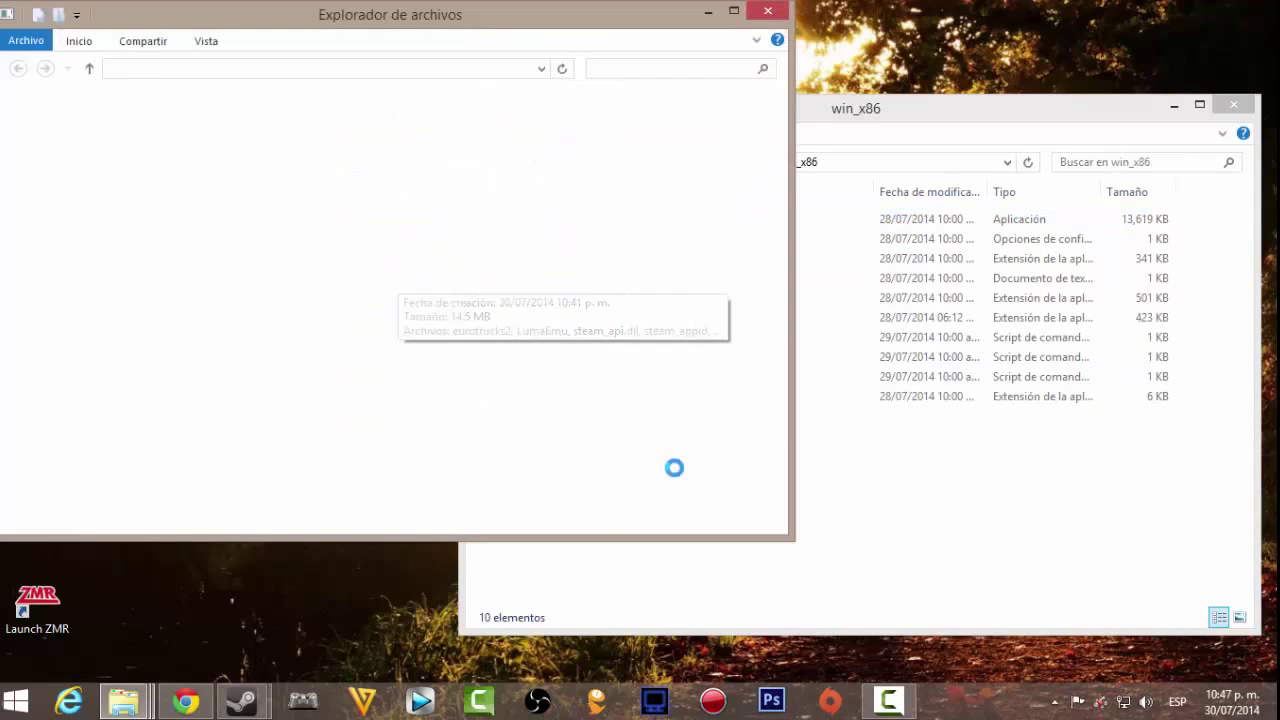
click(767, 11)
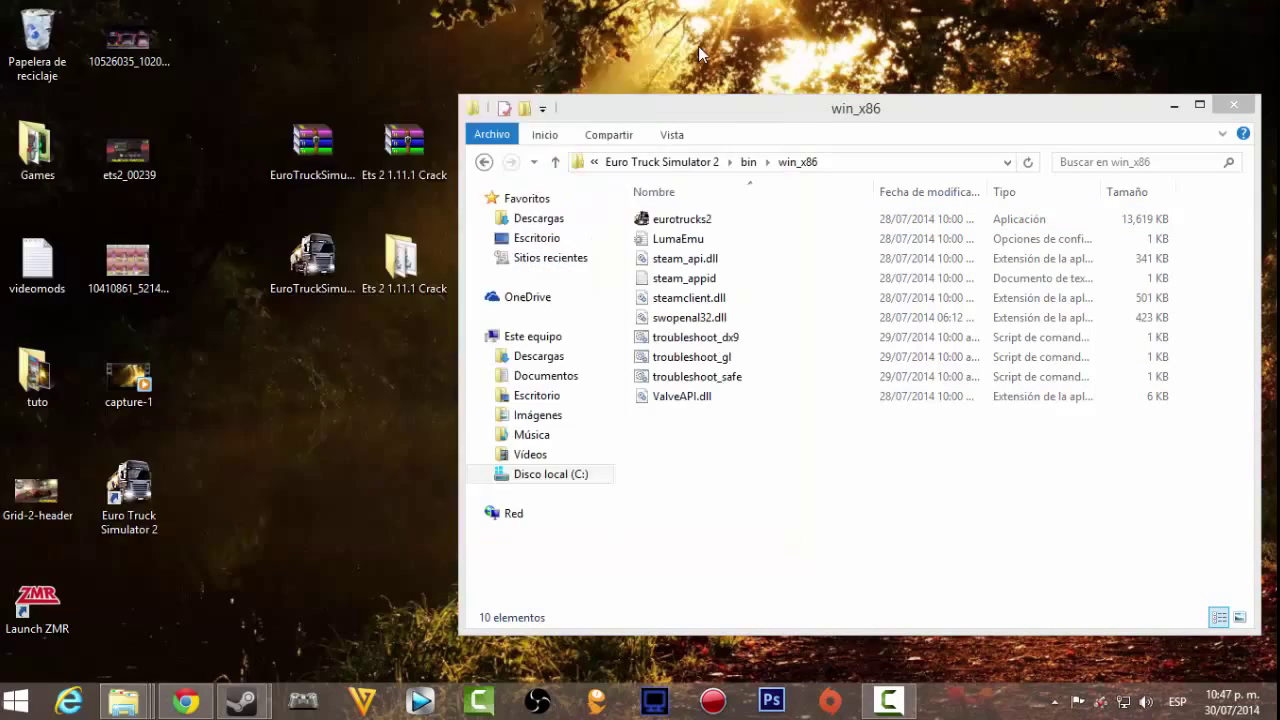
click(430, 147)
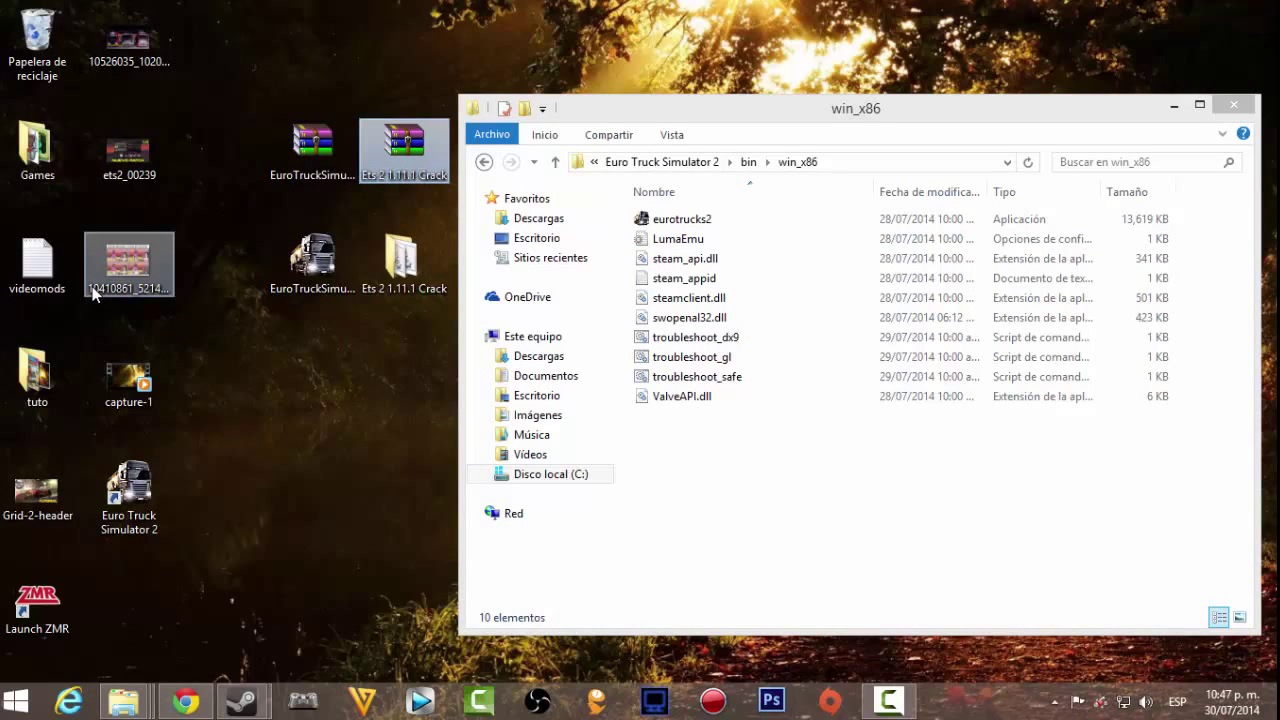
click(374, 402)
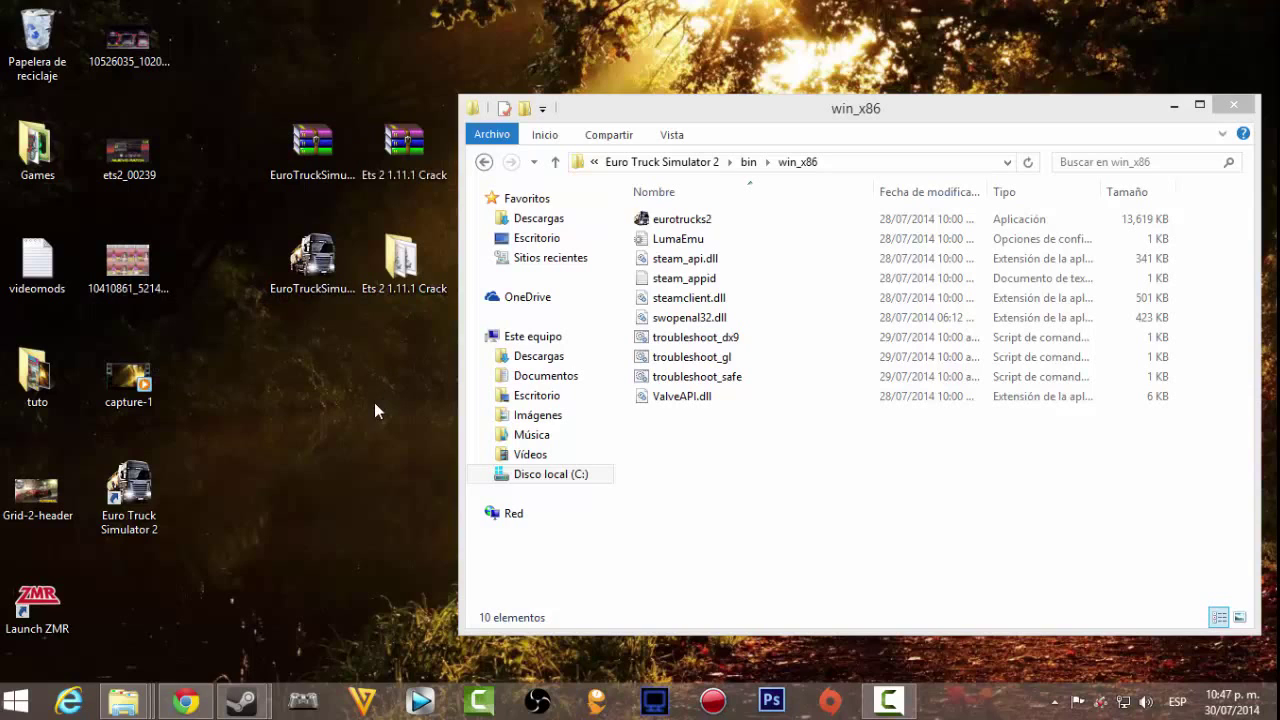
click(765, 495)
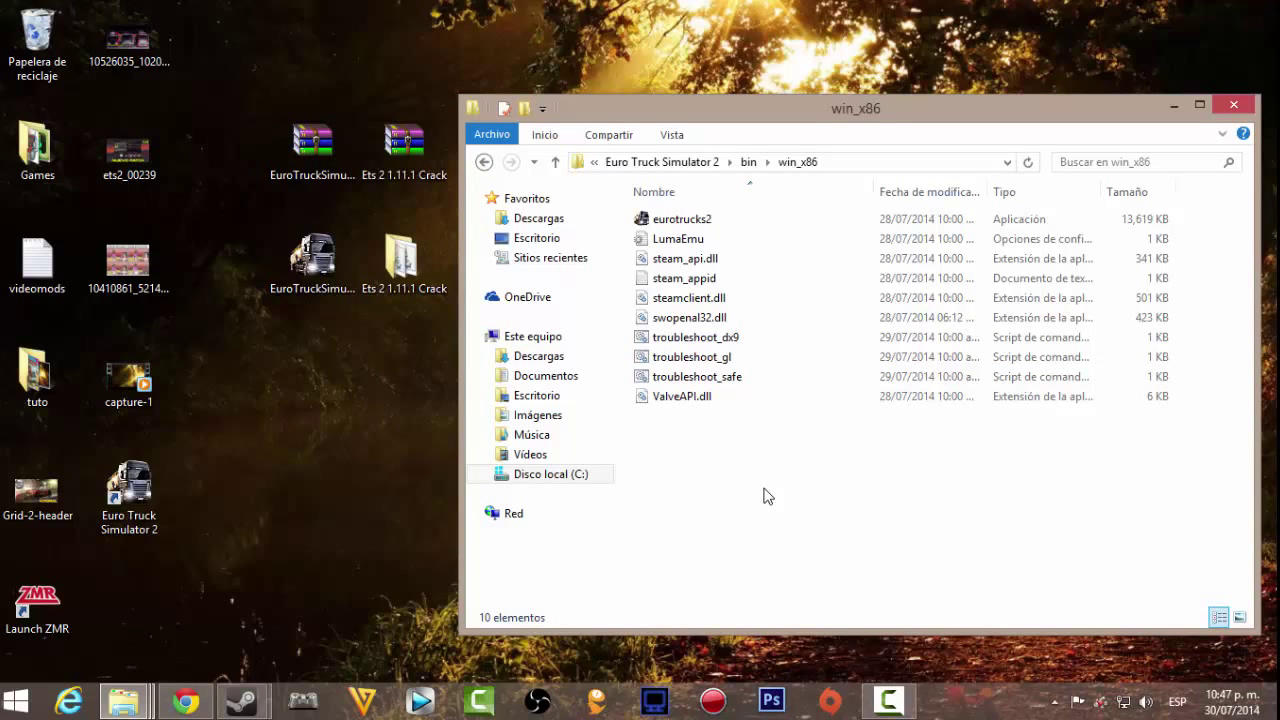
click(706, 222)
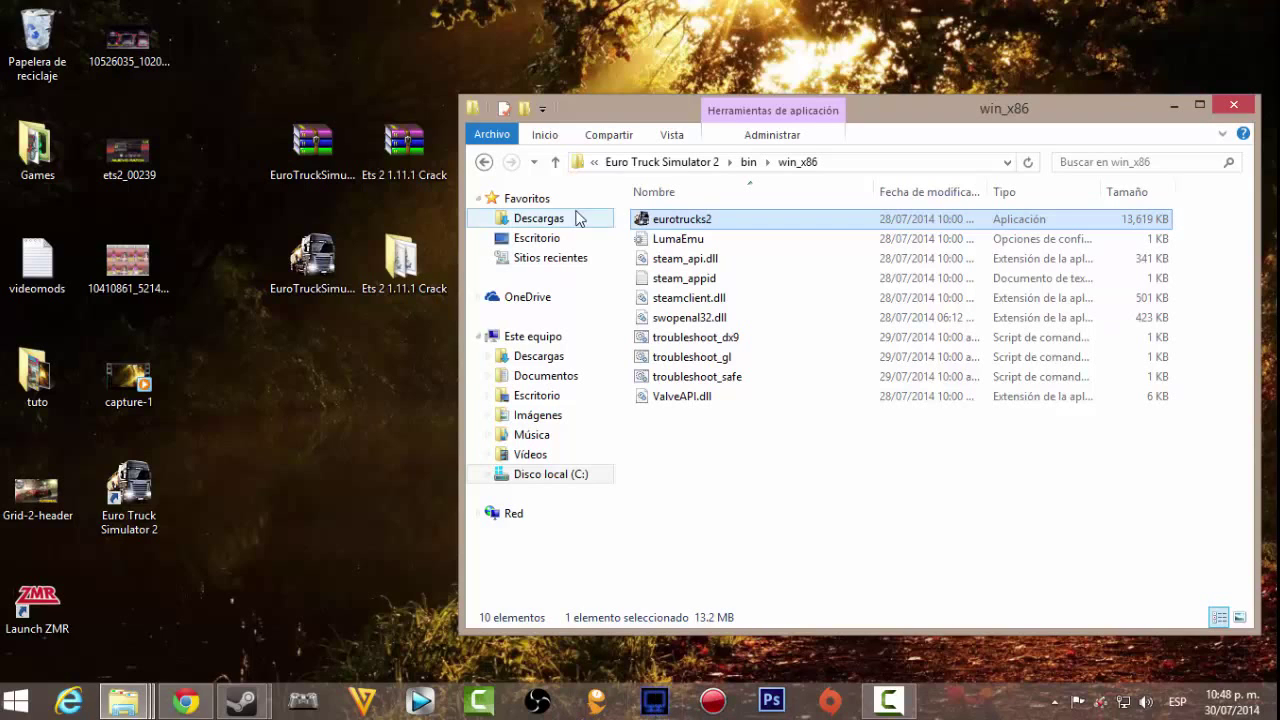
mouse_move(900, 712)
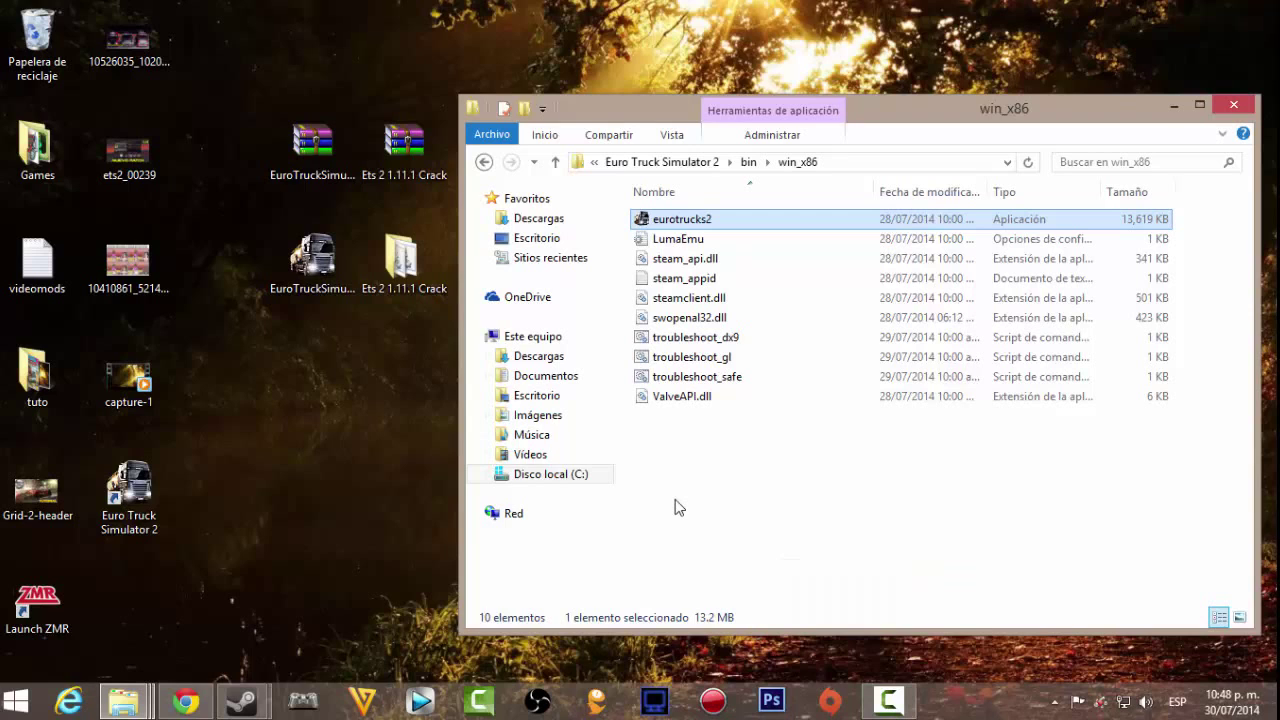
mouse_move(688, 228)
click(127, 478)
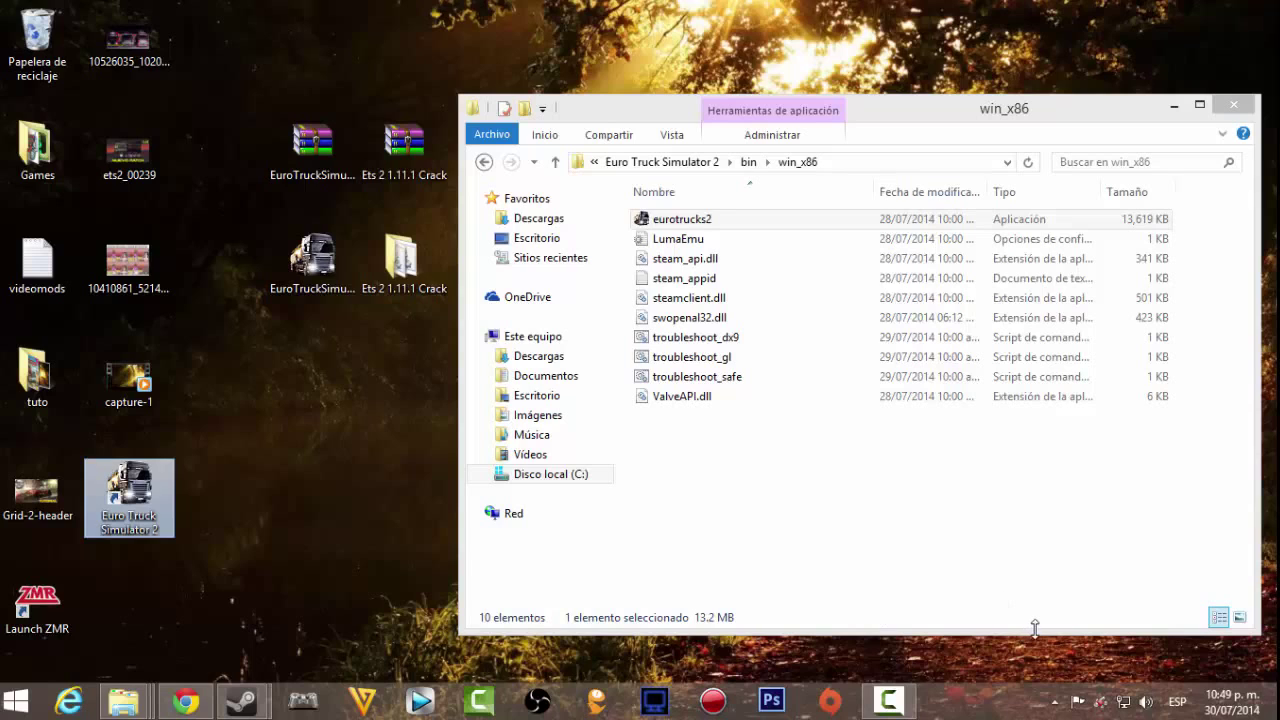
click(1054, 701)
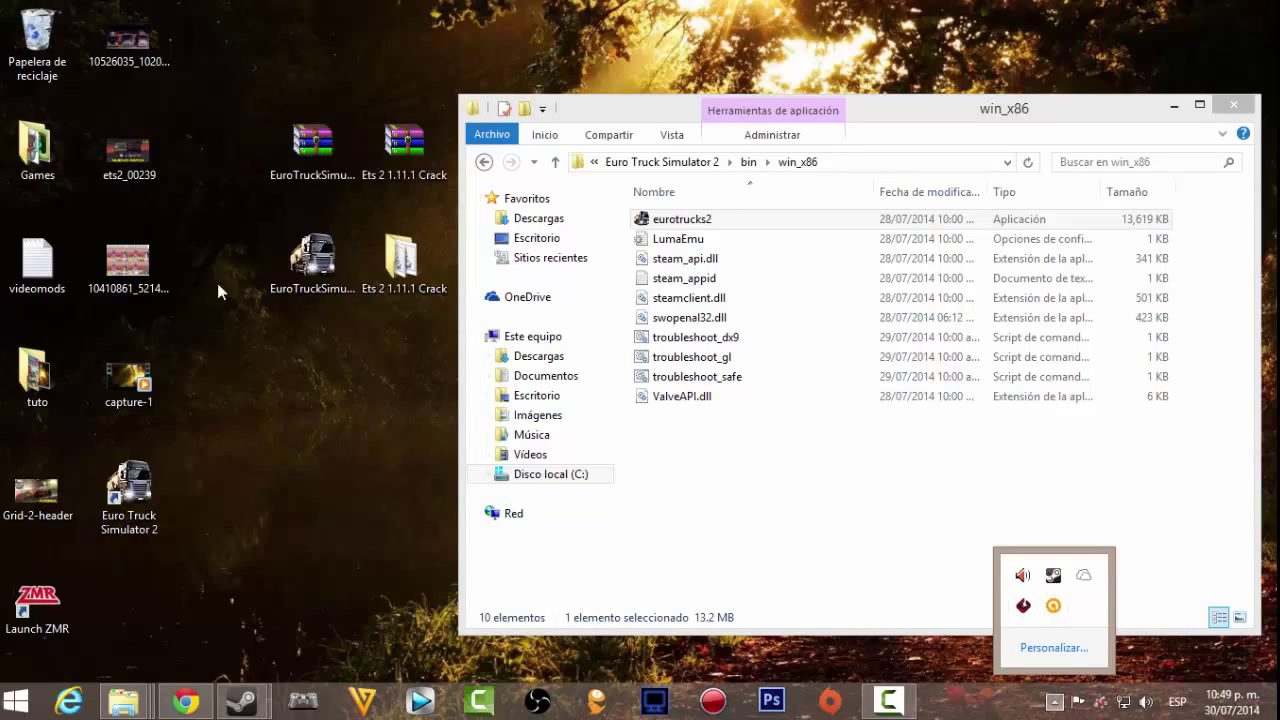
click(826, 517)
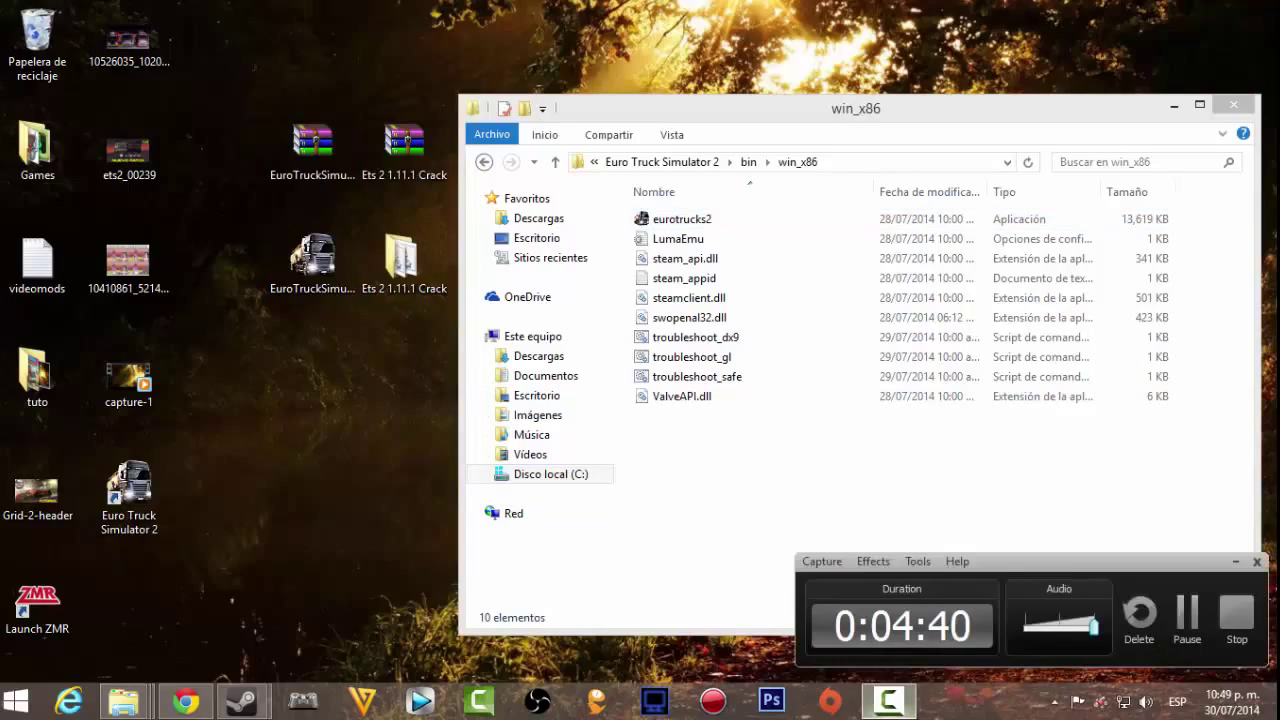